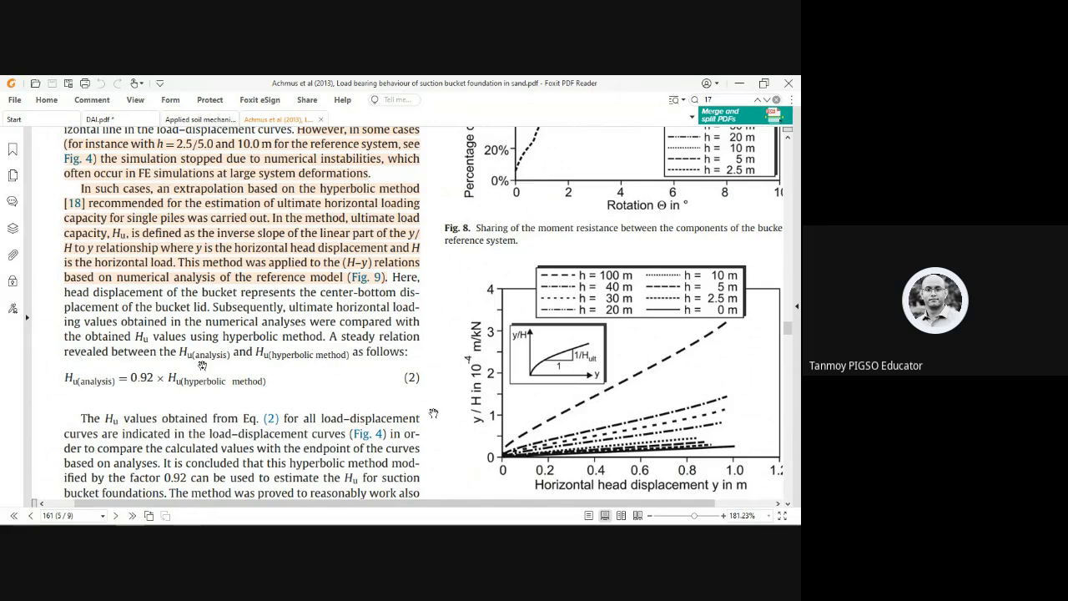
# Step: Switch to the Example_Hyperbolic method workbook in Excel and examine the h=100m data through its last record, selecting D651:N651
pyautogui.click(273, 521)
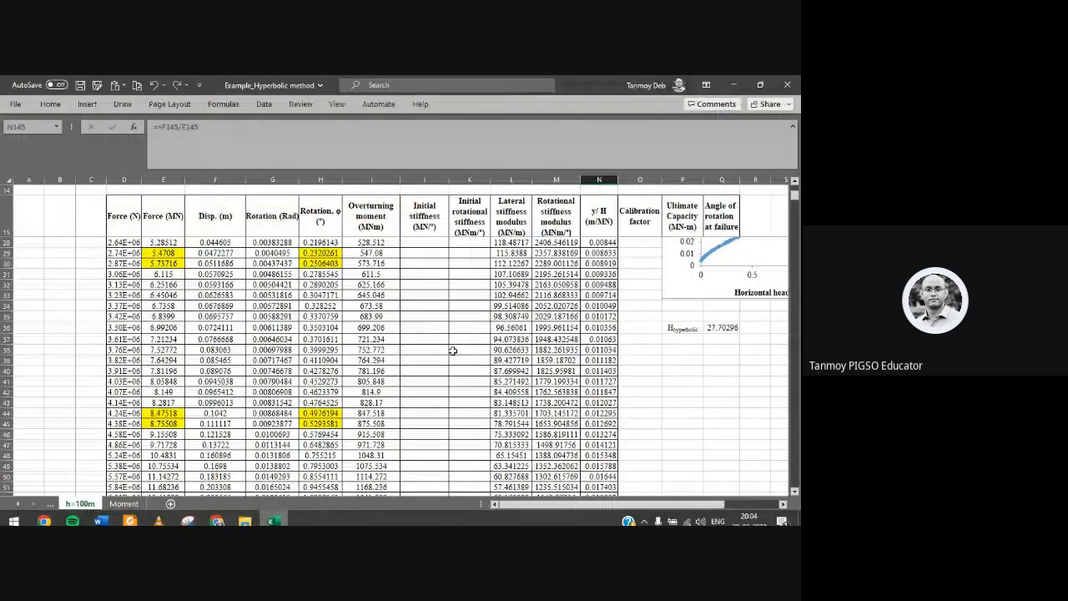
pyautogui.scroll(-20, 313, 370)
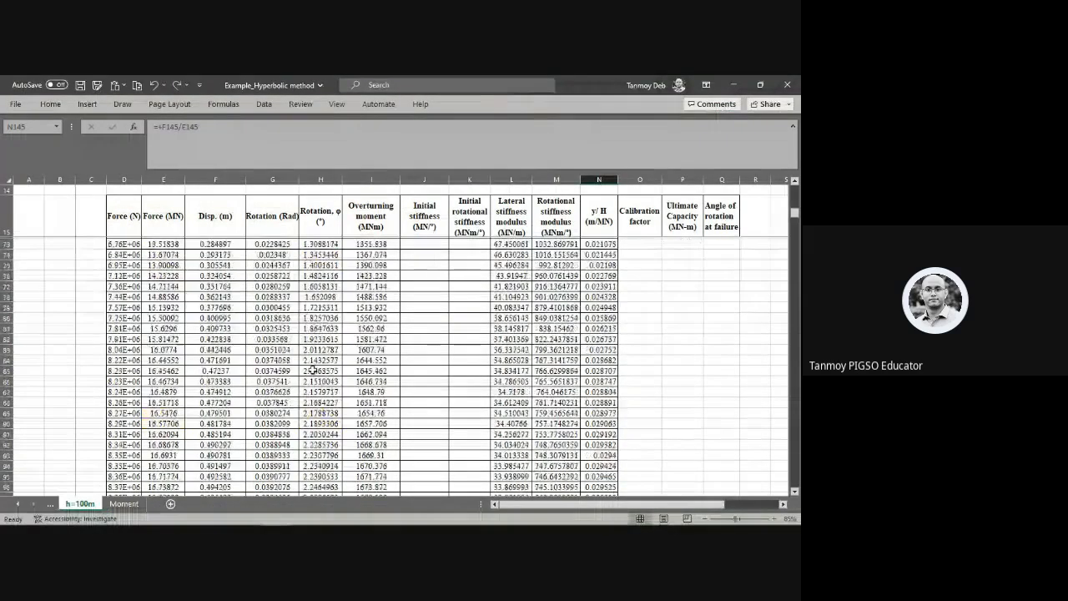
pyautogui.scroll(-11, 313, 369)
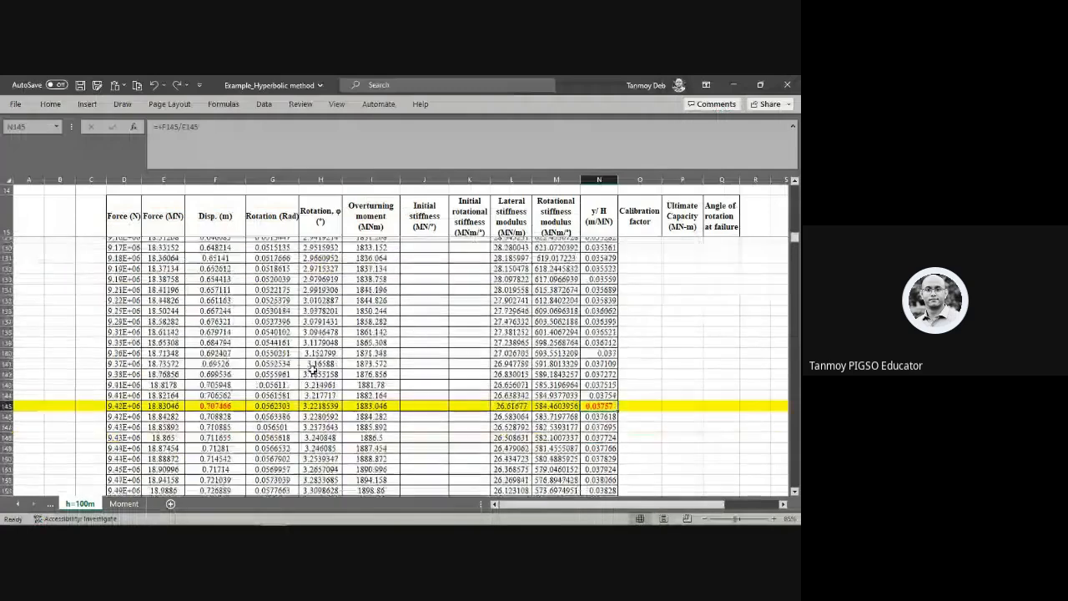
pyautogui.scroll(-20, 313, 370)
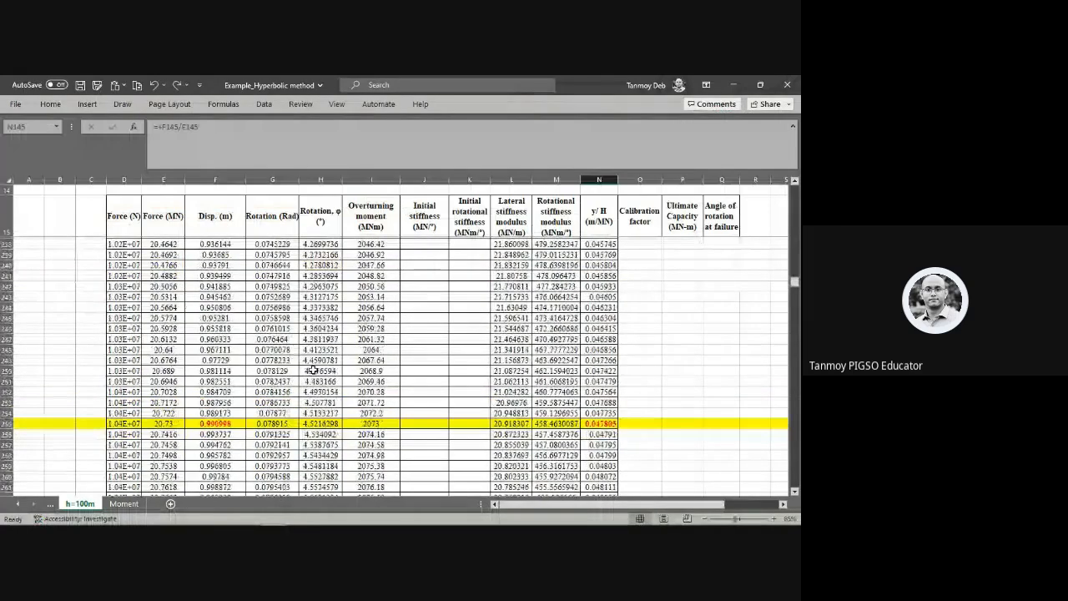
pyautogui.scroll(-20, 313, 370)
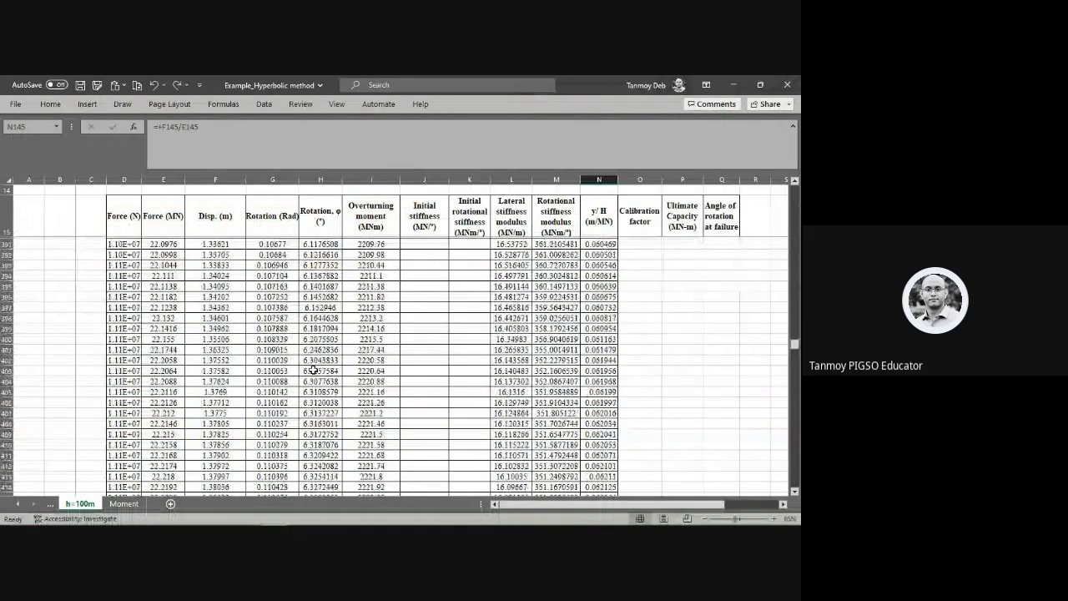
pyautogui.scroll(-20, 313, 370)
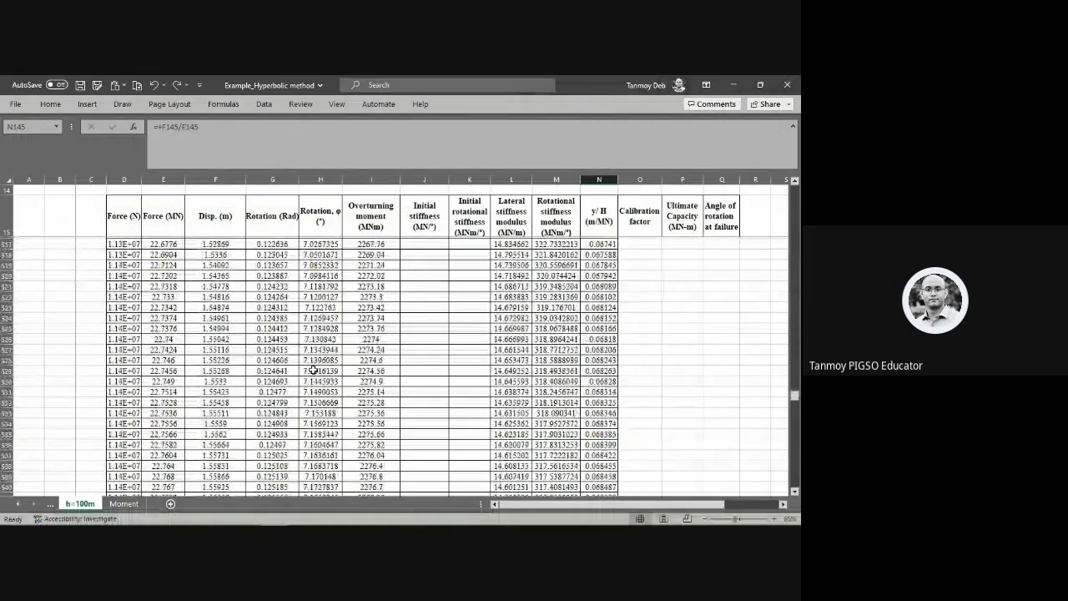
pyautogui.scroll(-6, 313, 370)
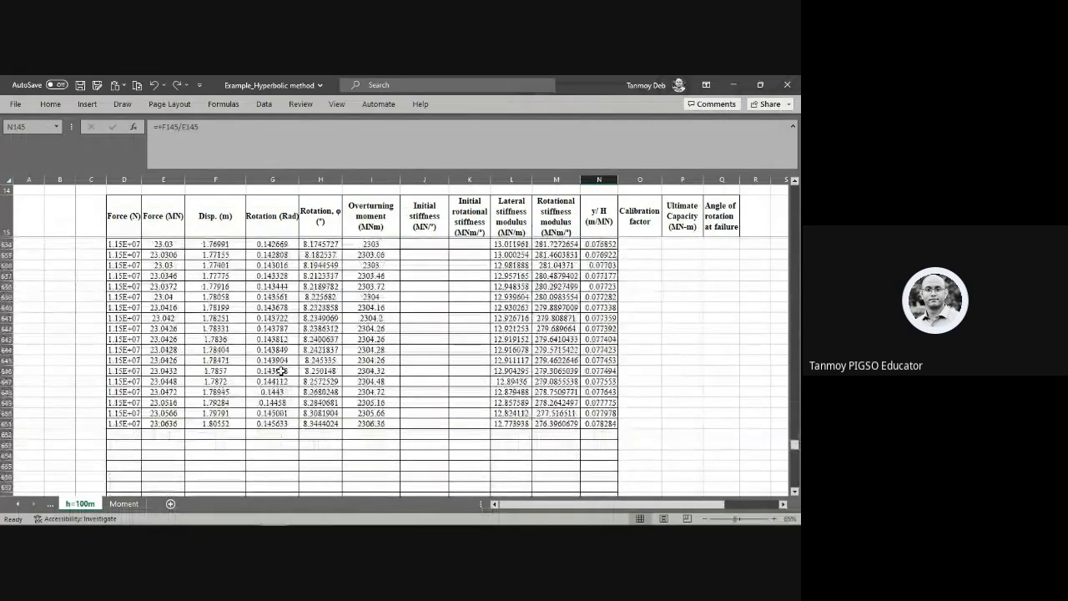
pyautogui.moveTo(118, 427); pyautogui.dragTo(599, 425)
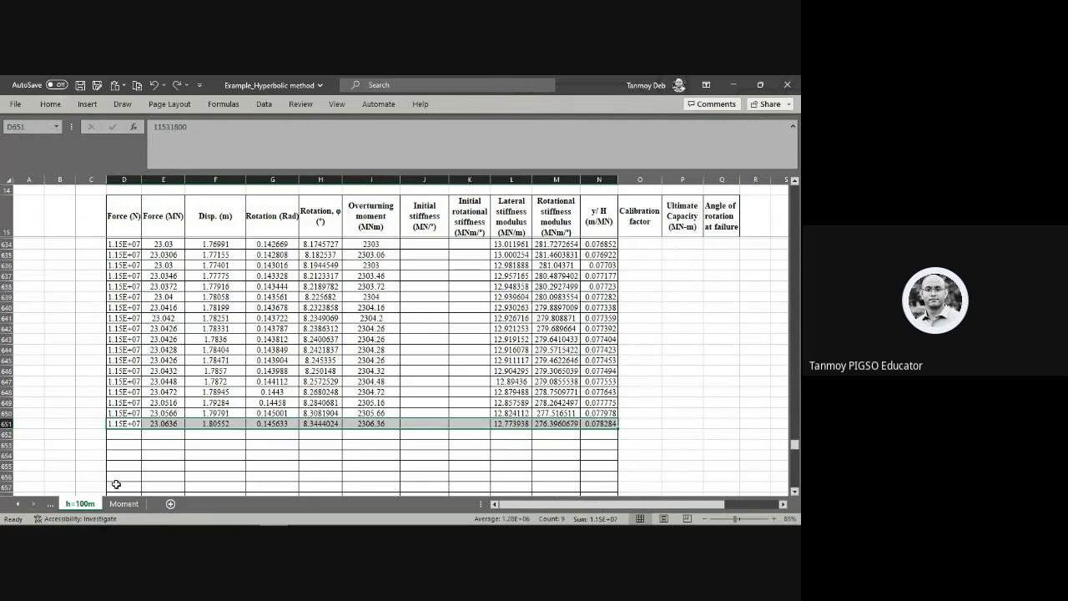
# Step: Examine the overturning moment data on the Moment sheet through its last record, selecting D372:M372
pyautogui.click(123, 504)
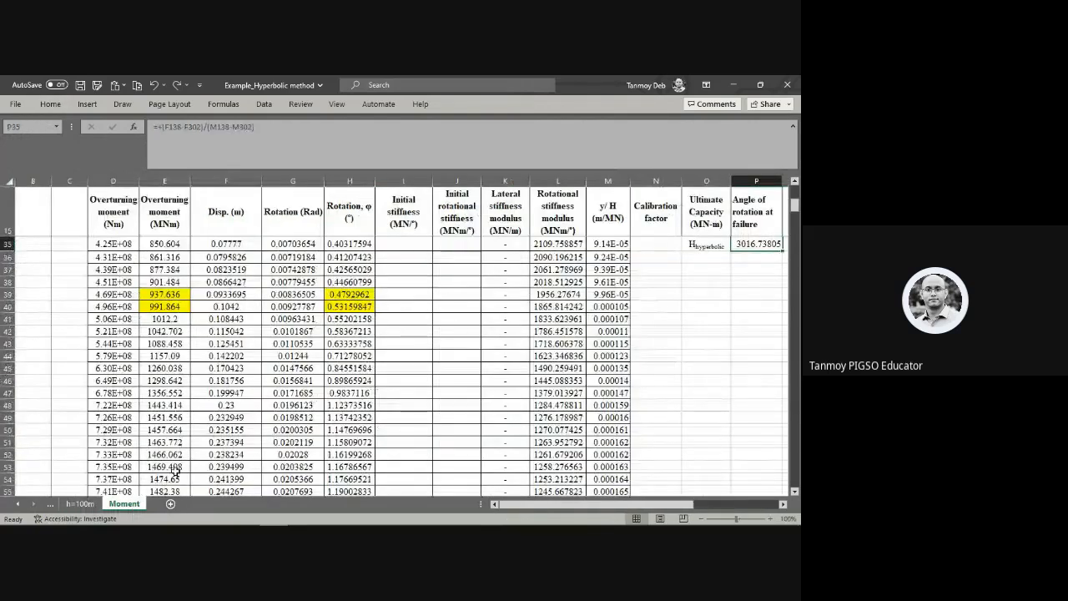
pyautogui.scroll(-20, 176, 472)
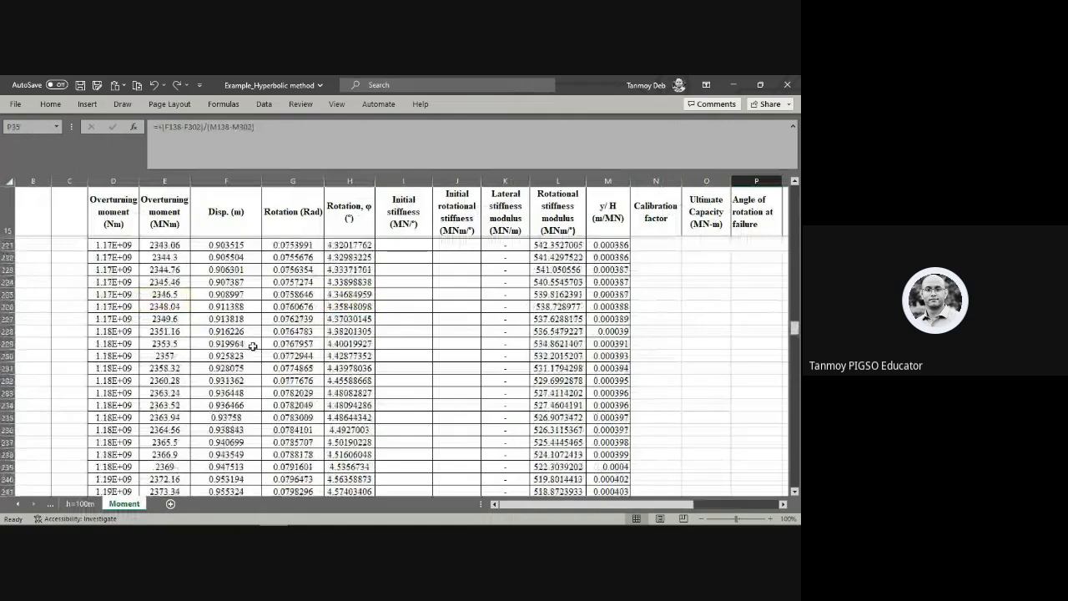
pyautogui.scroll(-20, 253, 346)
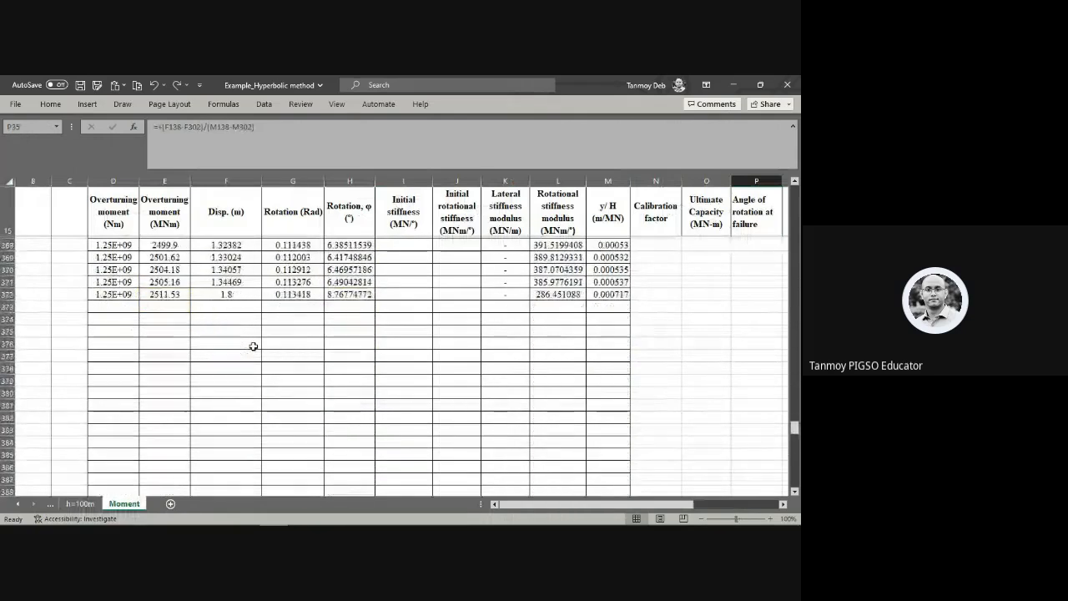
pyautogui.scroll(3, 253, 346)
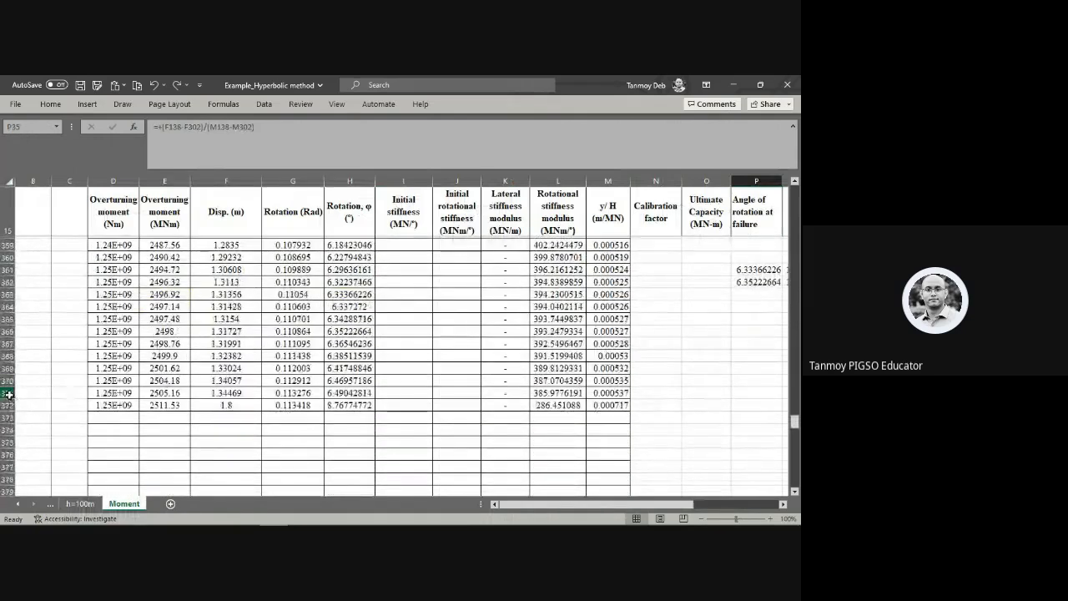
pyautogui.click(9, 394)
pyautogui.click(225, 393)
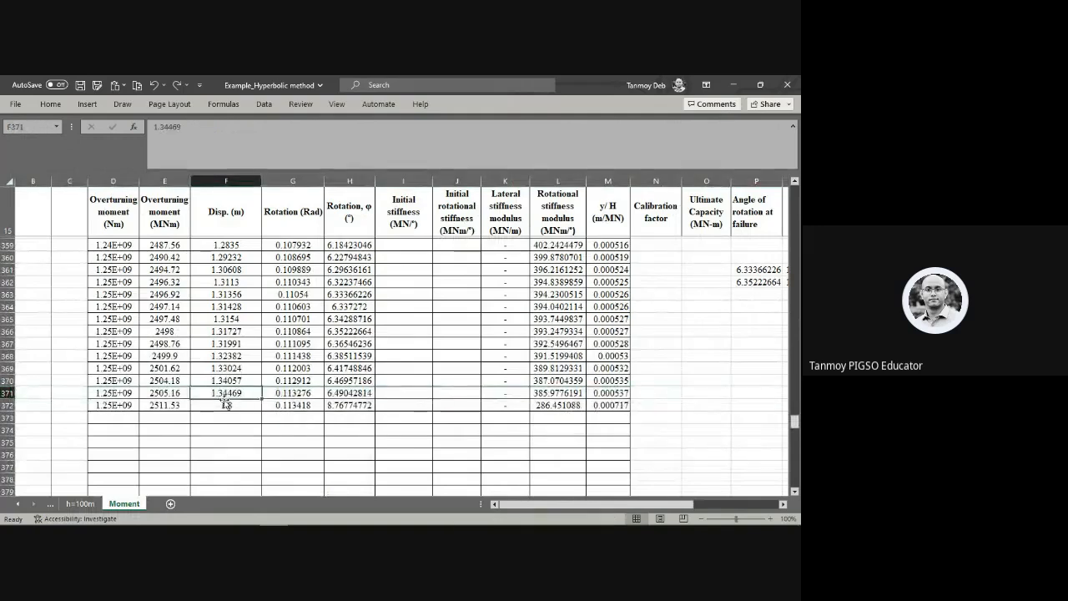
pyautogui.click(229, 405)
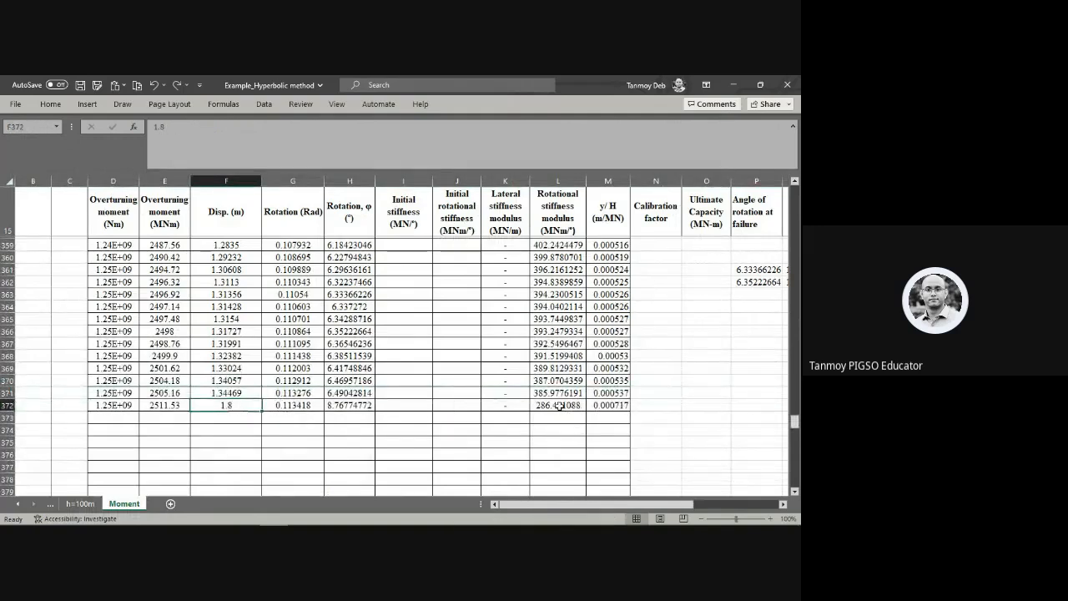
pyautogui.moveTo(140, 405); pyautogui.dragTo(625, 403)
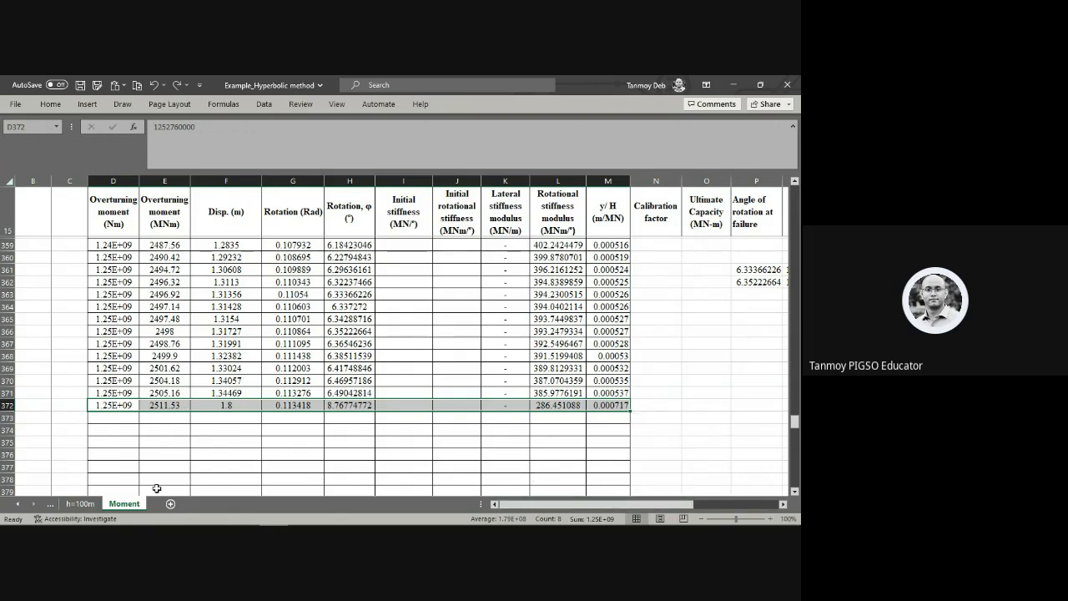
# Step: On the h=100m sheet, fill the Disp. (m) and y/H (m/MN) column header cells with yellow
pyautogui.click(73, 505)
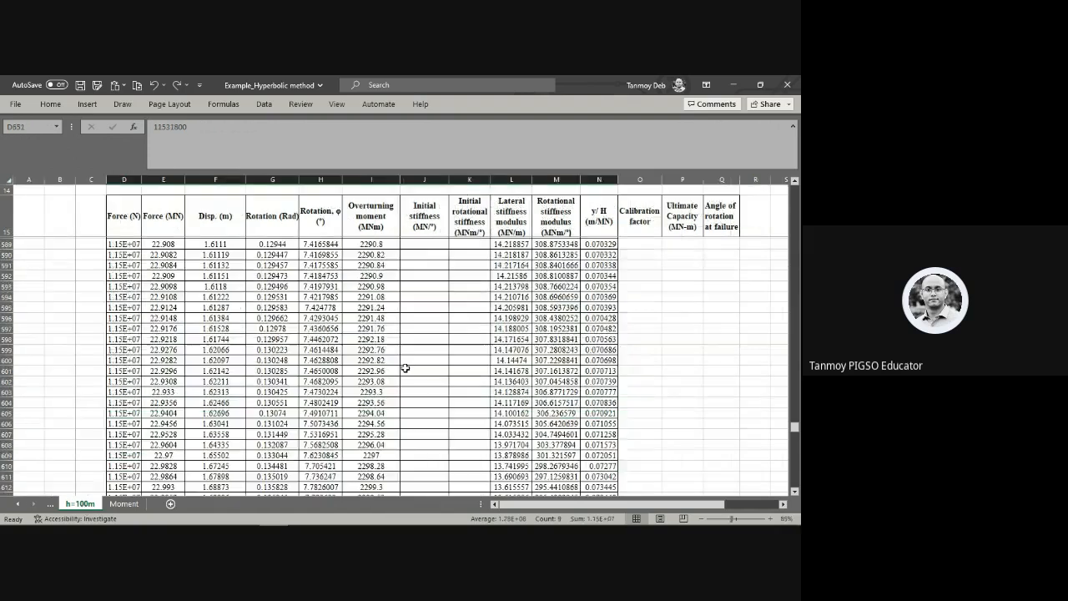
pyautogui.scroll(13, 405, 368)
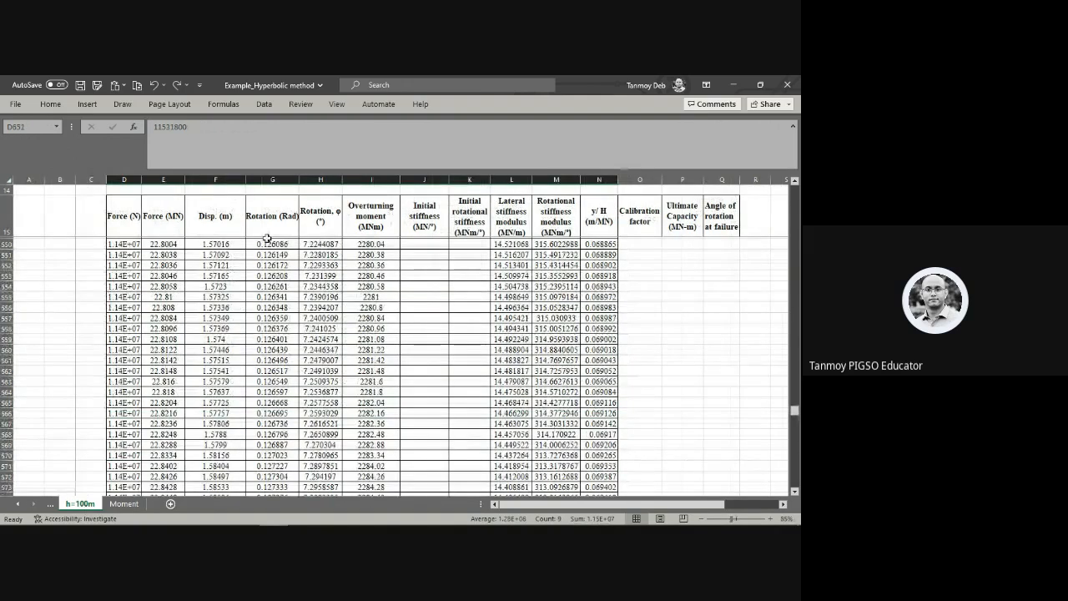
pyautogui.click(235, 217)
pyautogui.doubleClick(51, 102)
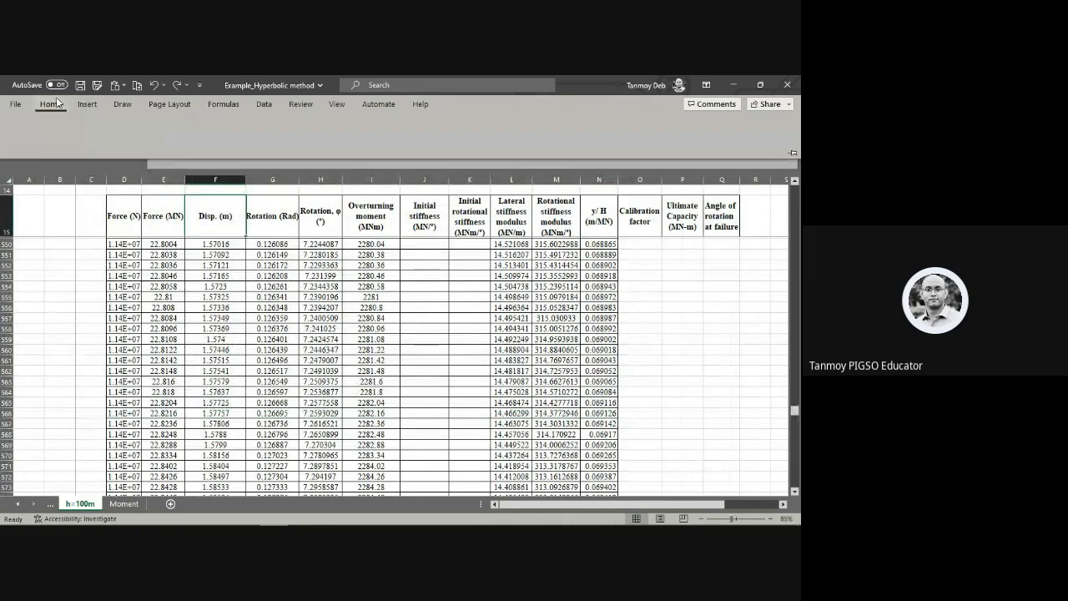
pyautogui.click(149, 145)
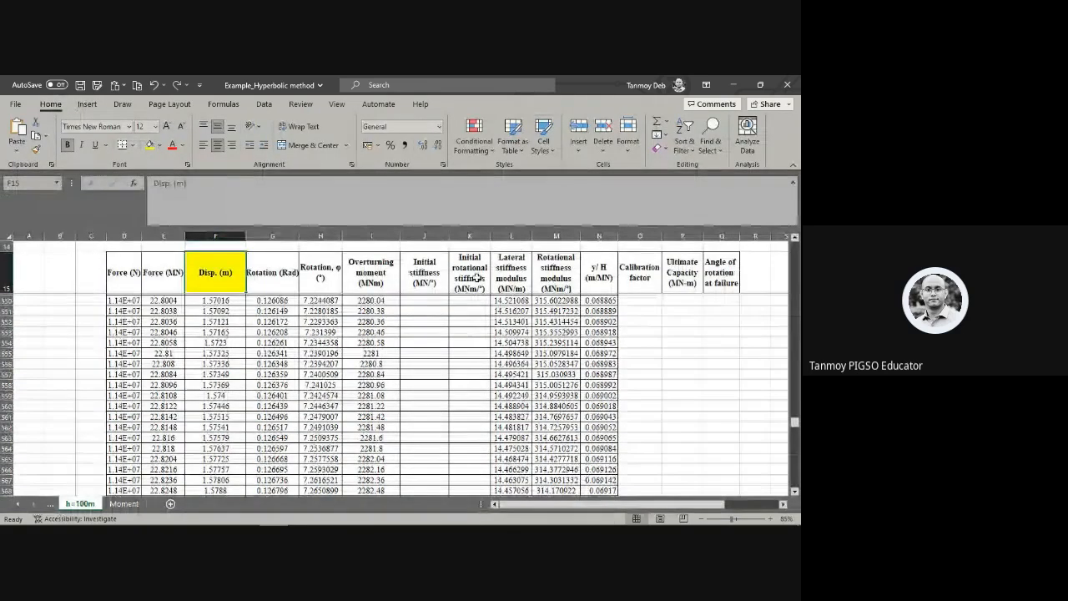
pyautogui.press('Right')
pyautogui.press('Right')
pyautogui.press('Right')
pyautogui.press('Right')
pyautogui.press('Right')
pyautogui.press('Right')
pyautogui.press('Right')
pyautogui.press('Right')
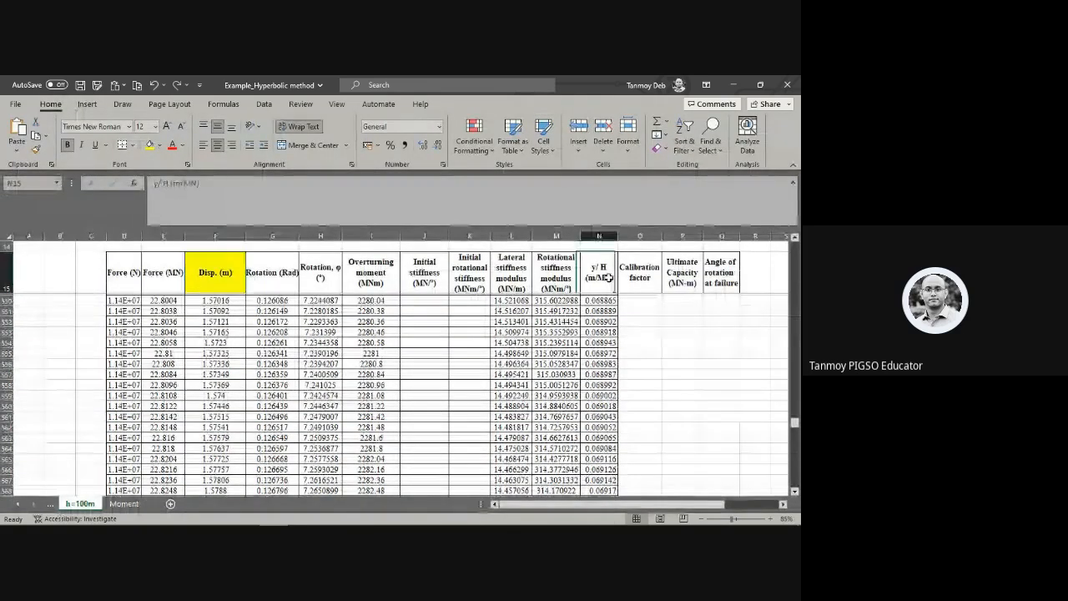
pyautogui.click(150, 146)
# Step: Consult the Fig. 9 plot of y/H against head displacement in the Foxit PDF paper, and return to the Excel workbook
pyautogui.moveTo(199, 513)
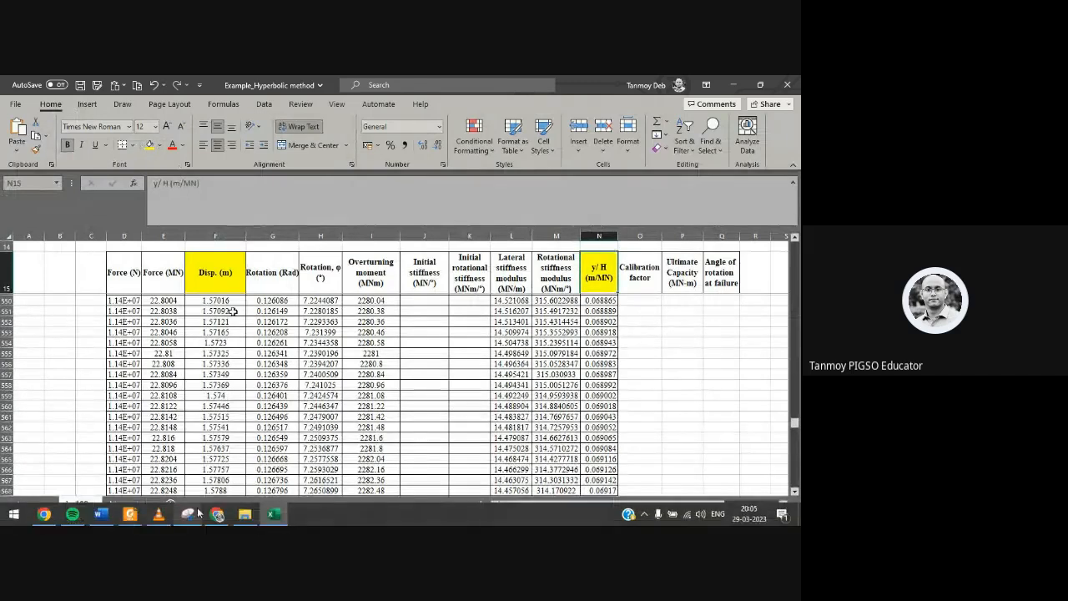
pyautogui.click(129, 514)
pyautogui.scroll(-1, 470, 392)
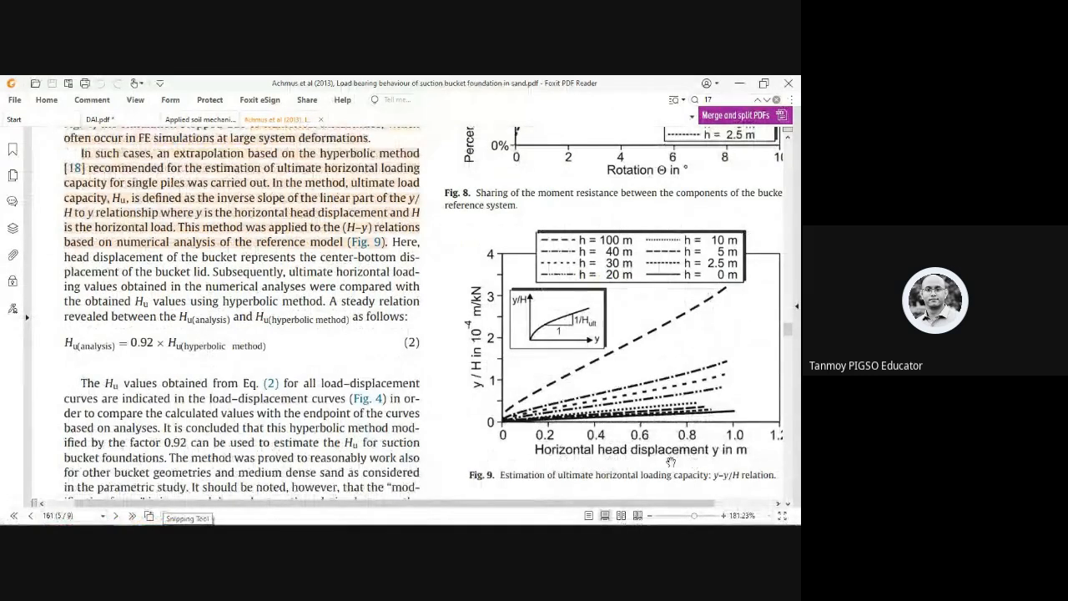
pyautogui.click(131, 514)
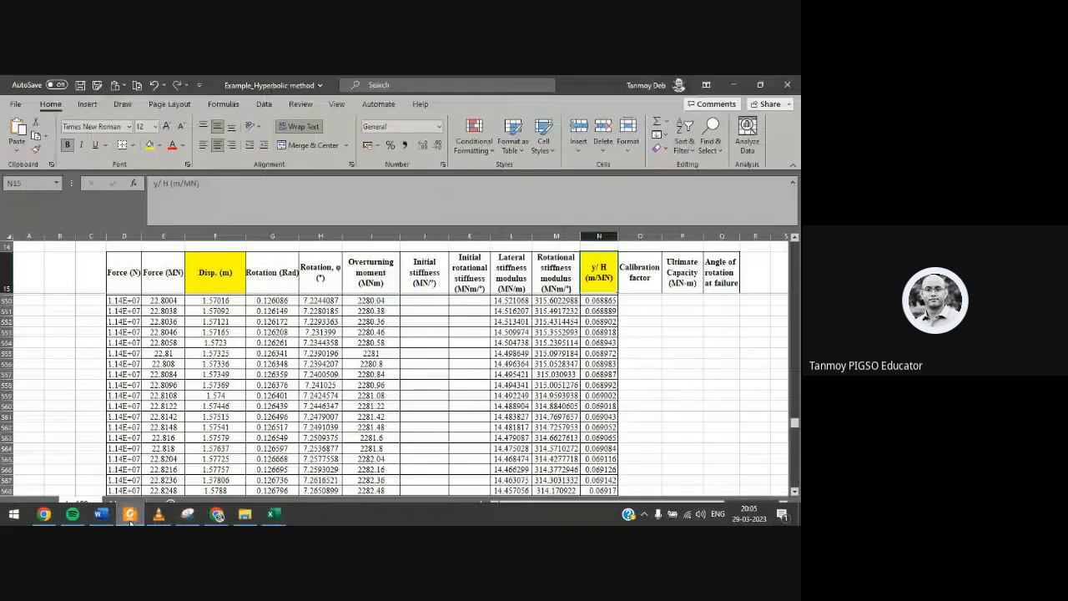
# Step: Bring the chart of y/H against horizontal head displacement near the start of the data into view and collapse the ribbon
pyautogui.moveTo(528, 506); pyautogui.dragTo(626, 505)
pyautogui.scroll(8, 670, 363)
pyautogui.scroll(8, 669, 362)
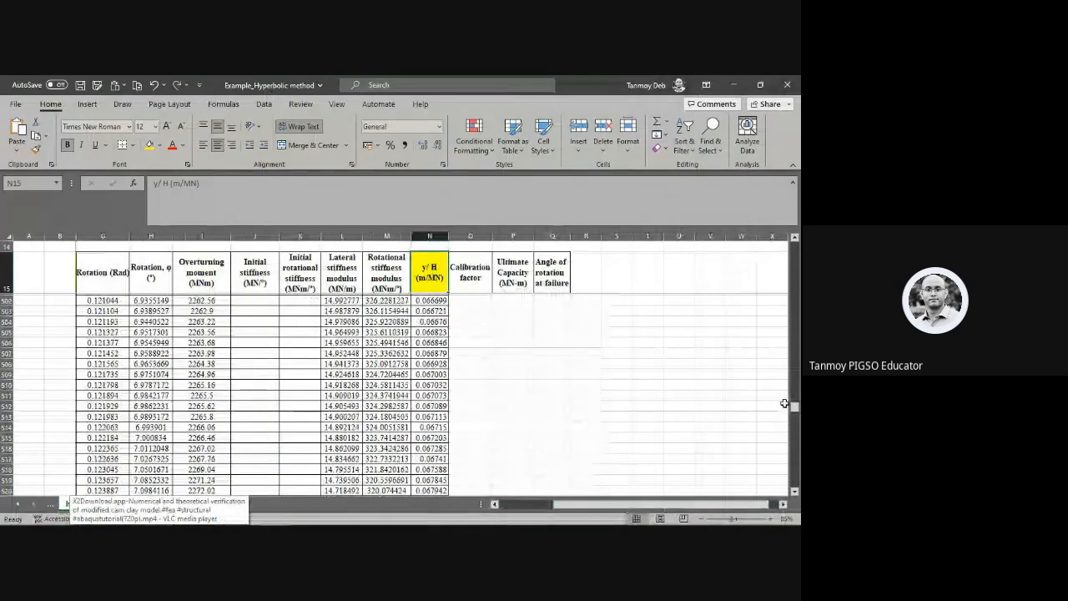
pyautogui.moveTo(796, 409); pyautogui.dragTo(796, 240)
pyautogui.doubleClick(43, 107)
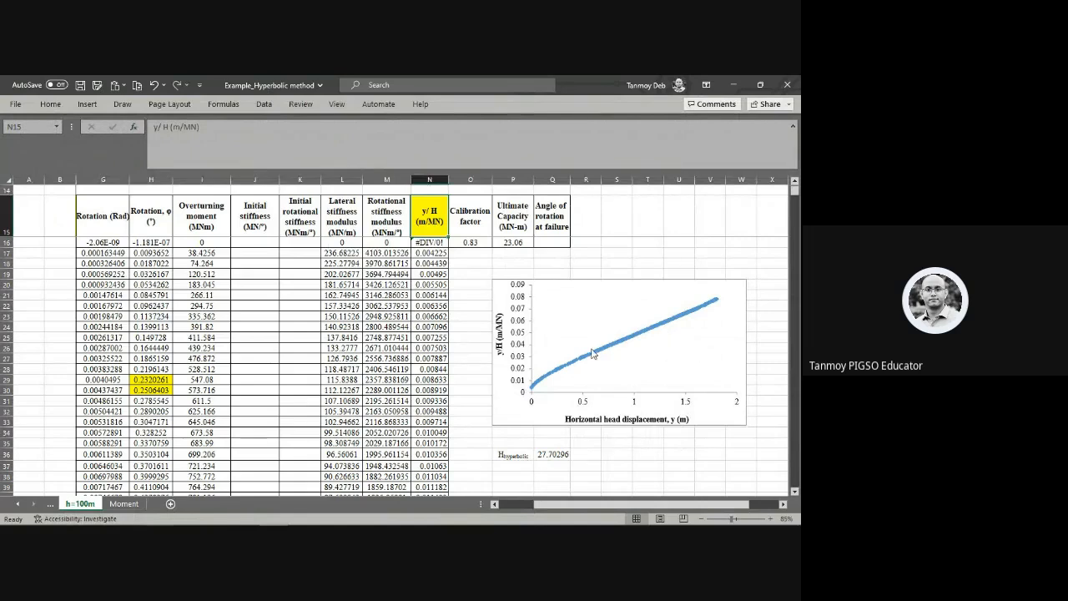
# Step: Inspect the formula behind the Hhyperbolic value in Q36 and its label, leaving both cells unedited
pyautogui.doubleClick(555, 454)
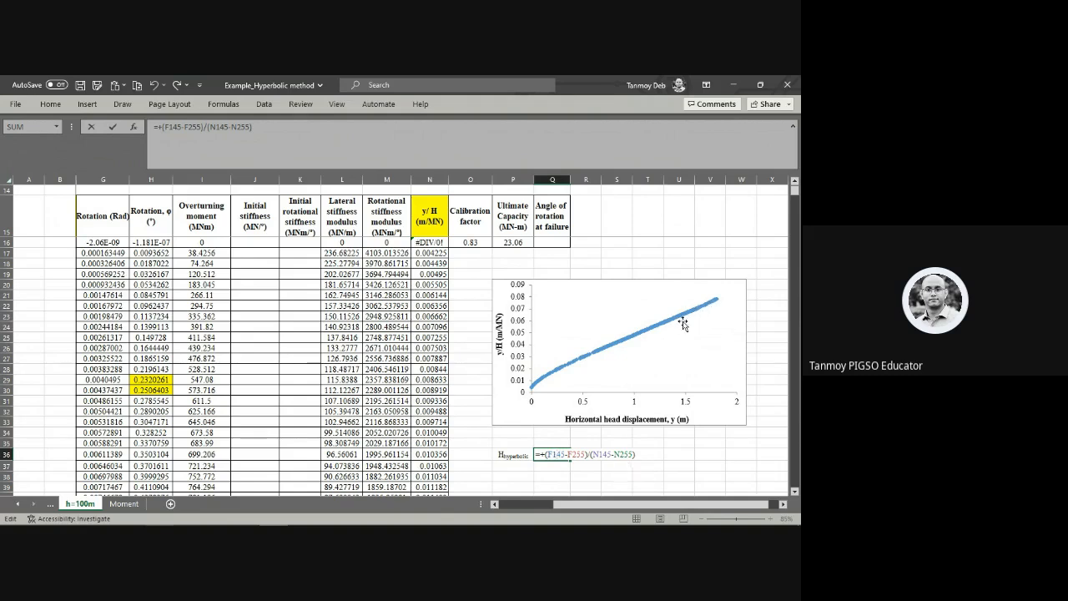
pyautogui.click(497, 474)
pyautogui.click(517, 456)
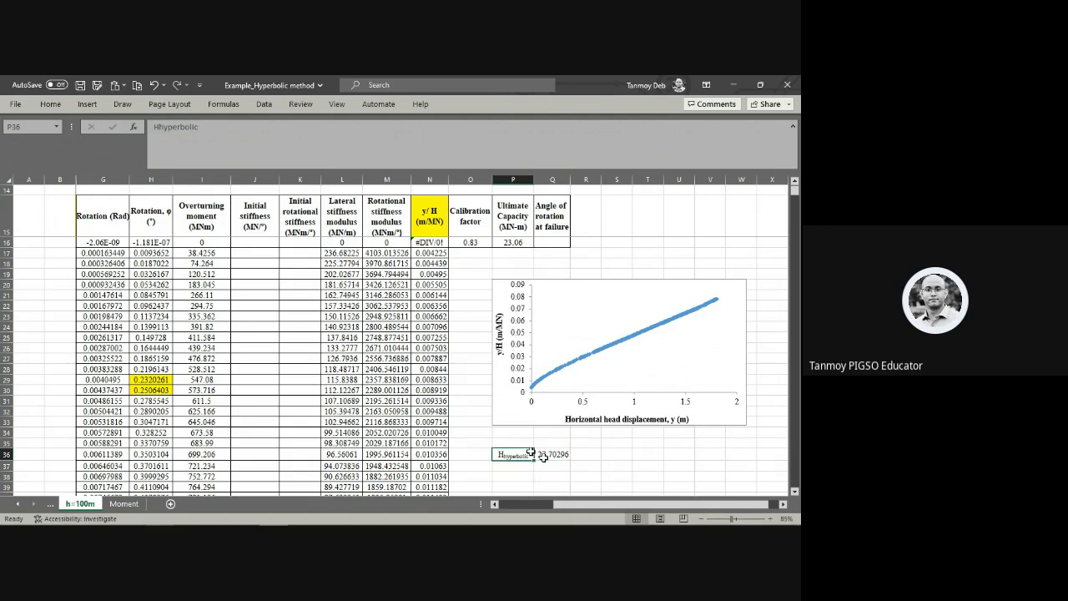
pyautogui.click(544, 456)
pyautogui.click(520, 470)
pyautogui.moveTo(518, 455); pyautogui.dragTo(556, 454)
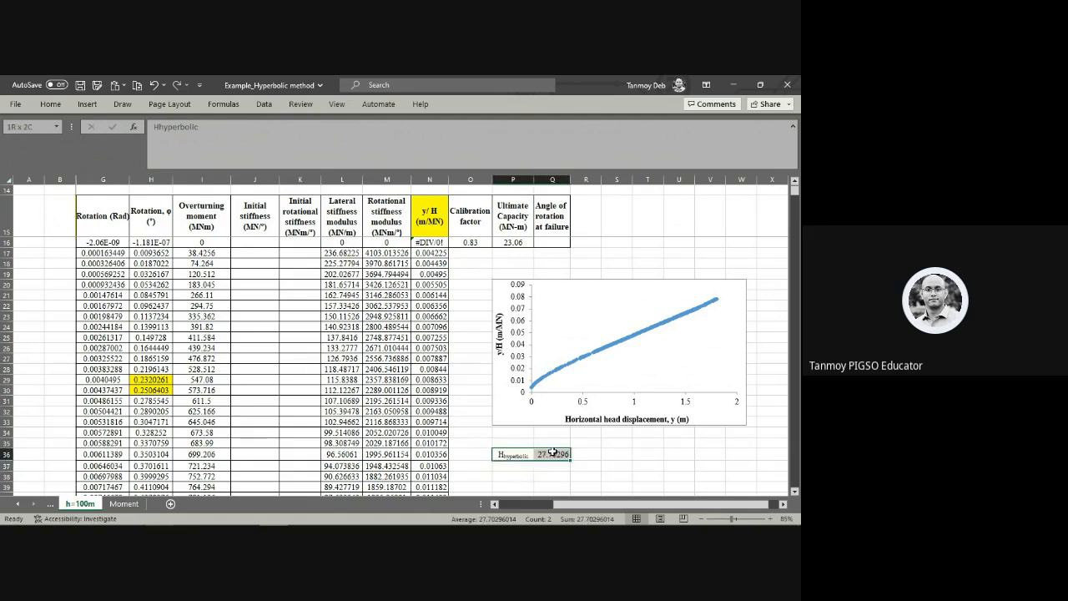
pyautogui.click(645, 463)
# Step: Trace the Ultimate Capacity formula in P16 to its source force value in E651
pyautogui.click(527, 242)
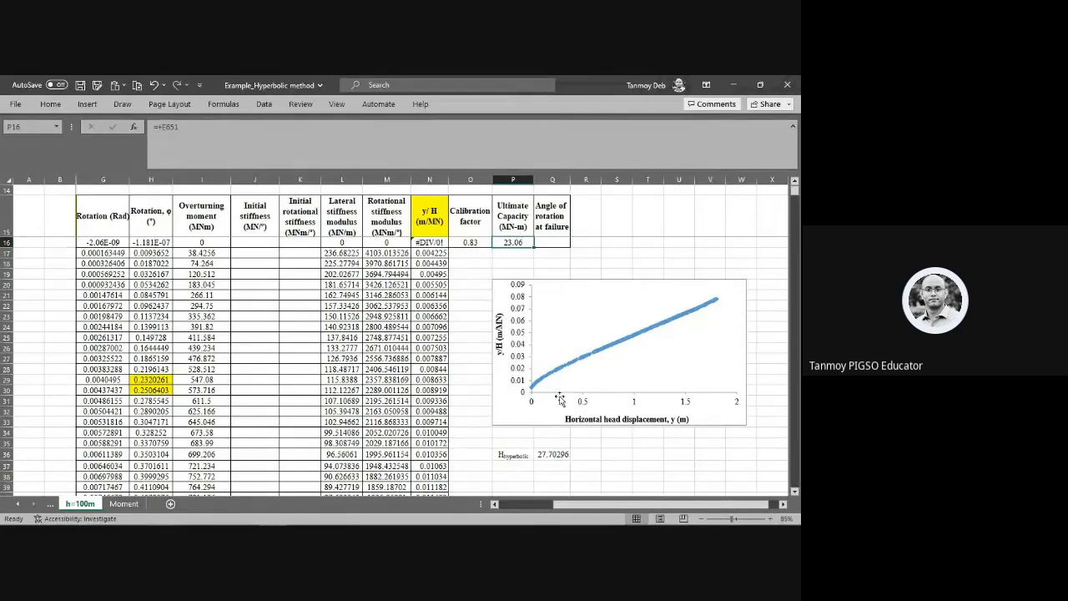
pyautogui.moveTo(596, 506); pyautogui.dragTo(527, 507)
pyautogui.scroll(-15, 397, 359)
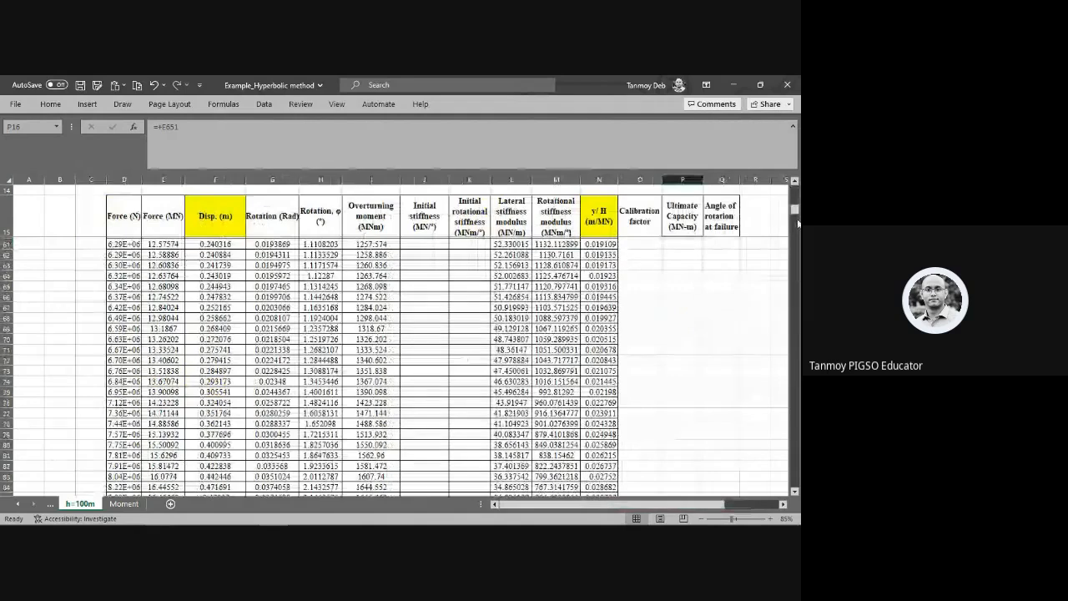
pyautogui.moveTo(794, 210); pyautogui.dragTo(795, 446)
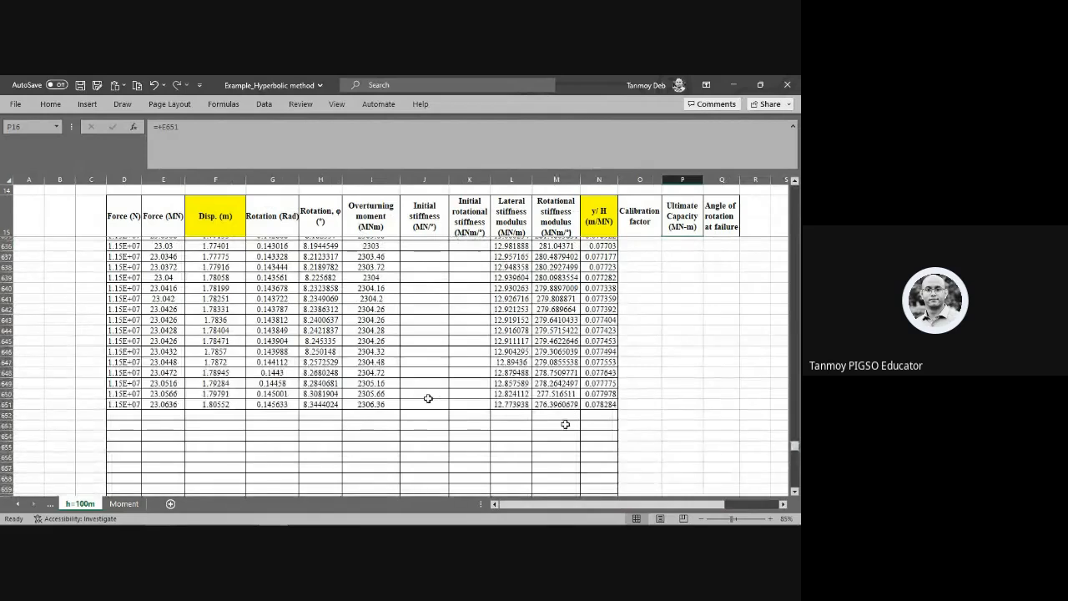
pyautogui.click(172, 407)
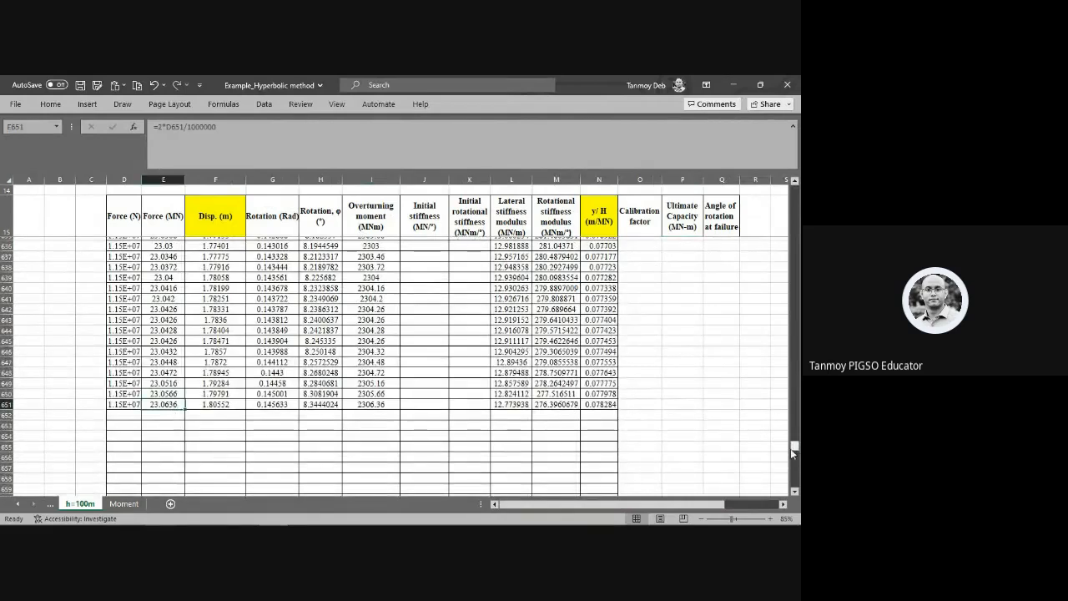
# Step: Check the Hhyperbolic and Ultimate Capacity cells, and inspect the Calibration factor formula in O16 that relates them
pyautogui.moveTo(793, 452); pyautogui.dragTo(793, 192)
pyautogui.click(722, 453)
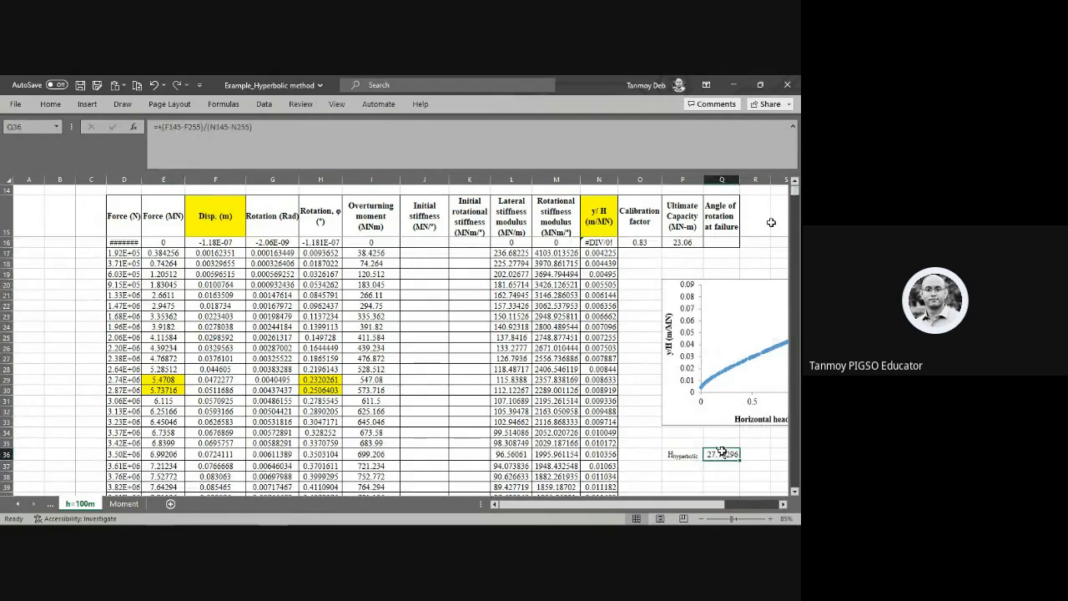
pyautogui.click(687, 241)
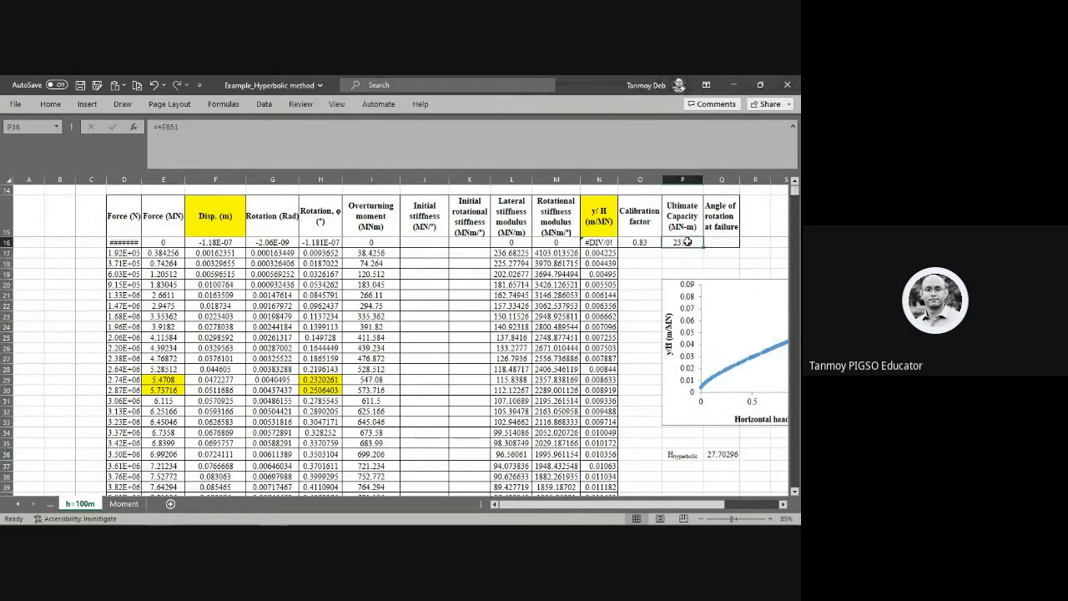
pyautogui.click(650, 242)
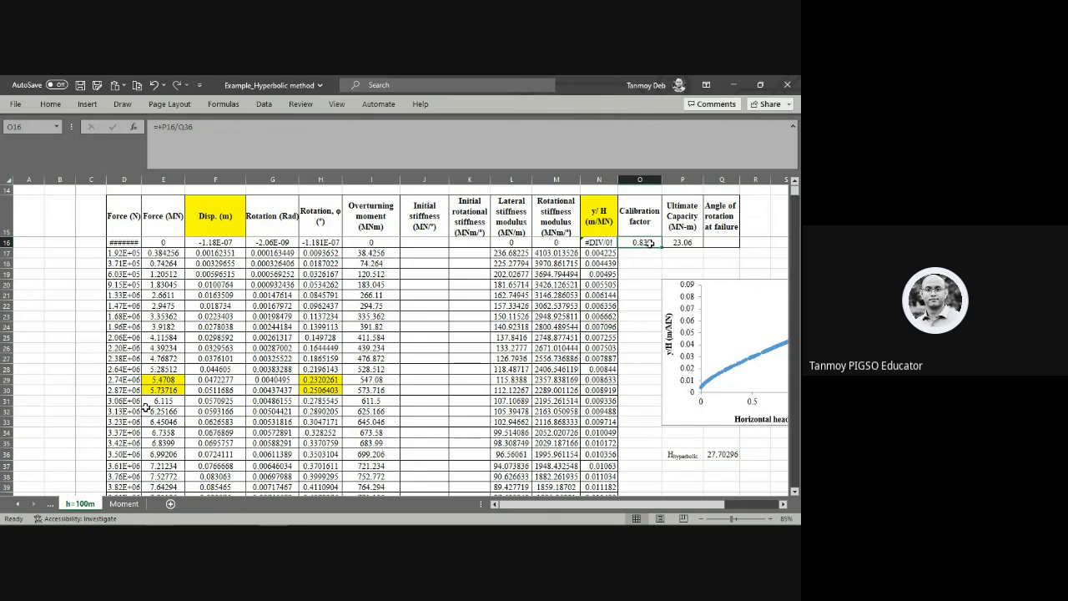
# Step: Examine the last load-displacement rows on the Moment sheet, selecting row 371's data and its displacement in F371
pyautogui.click(125, 504)
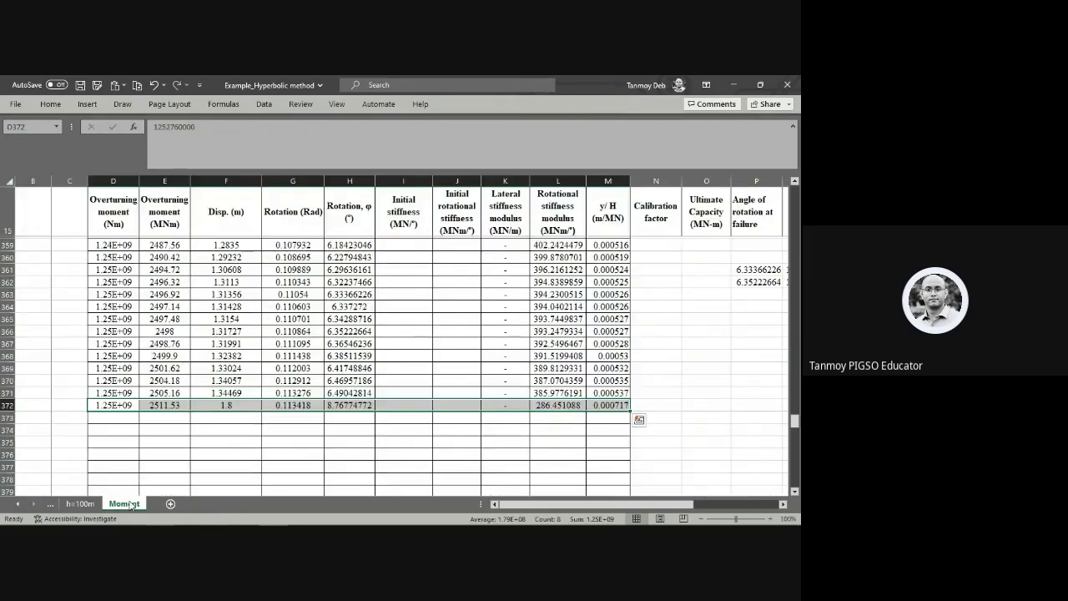
pyautogui.scroll(6, 629, 310)
pyautogui.scroll(13, 629, 311)
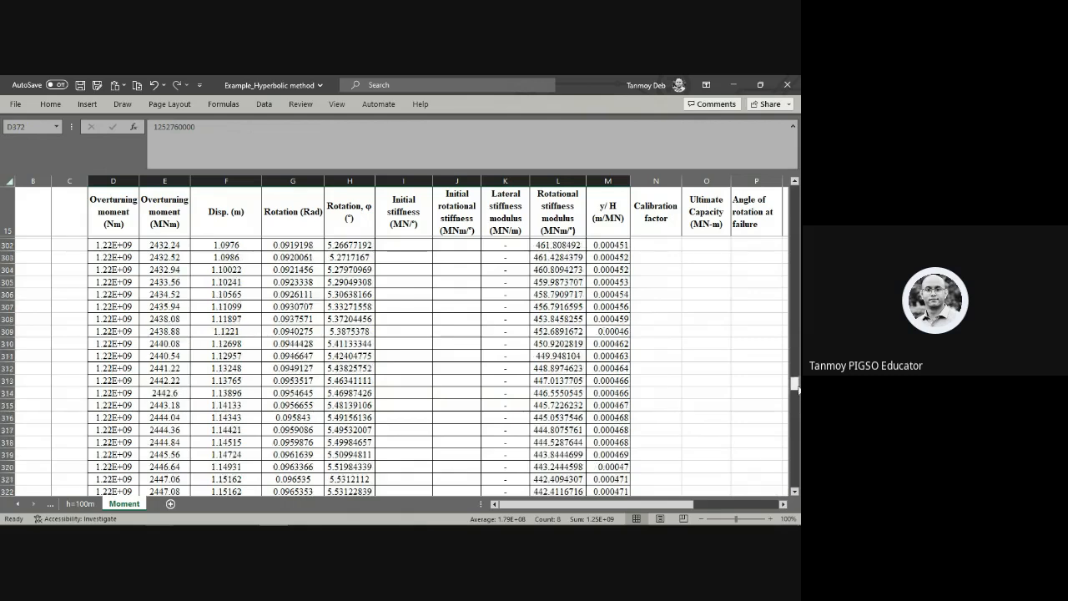
pyautogui.scroll(-19, 749, 395)
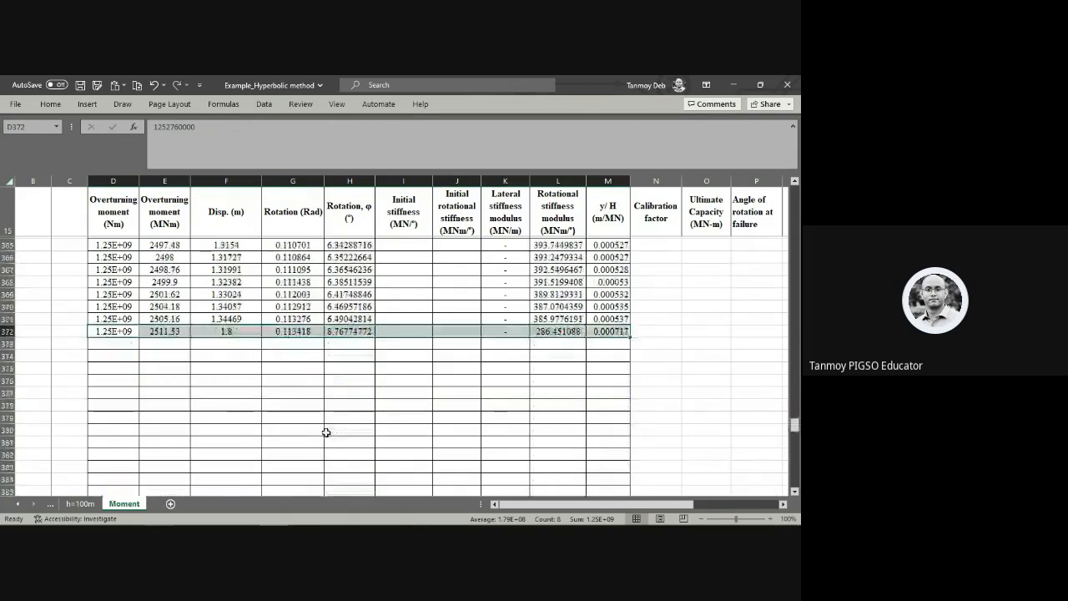
pyautogui.moveTo(117, 392); pyautogui.dragTo(611, 392)
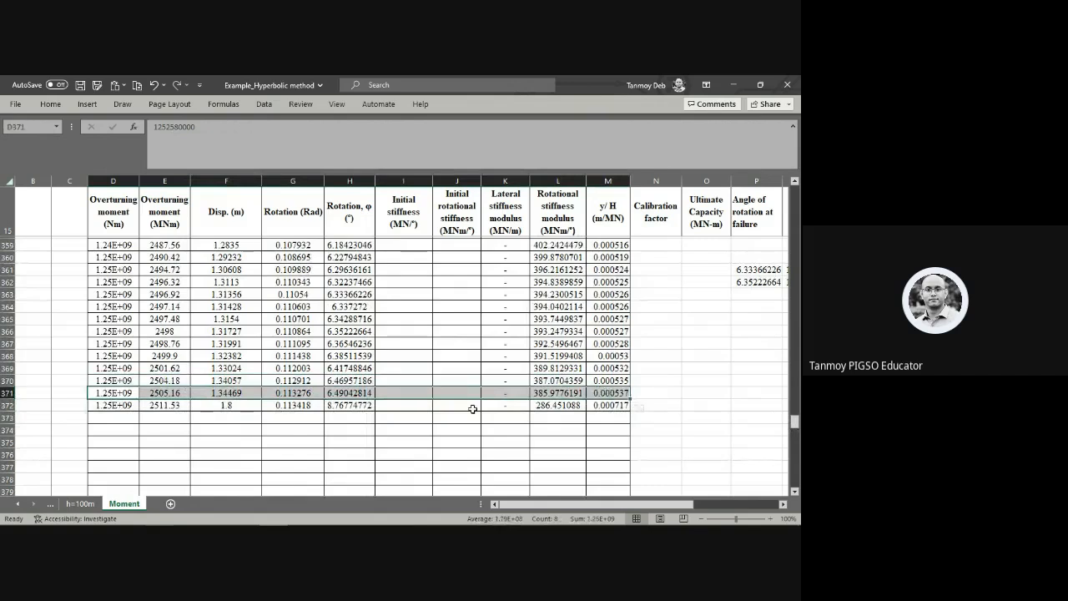
pyautogui.click(250, 392)
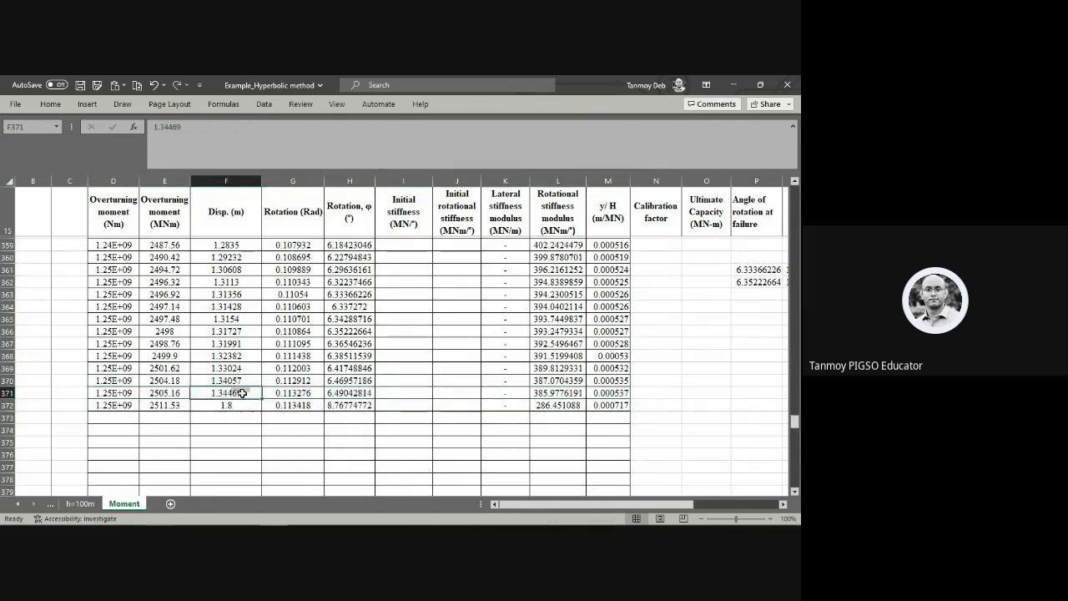
# Step: Compare the Calibration factor in N16 of the Moment sheet with its source, O16 on the h=100m sheet
pyautogui.moveTo(795, 418); pyautogui.dragTo(788, 193)
pyautogui.moveTo(697, 503); pyautogui.dragTo(723, 499)
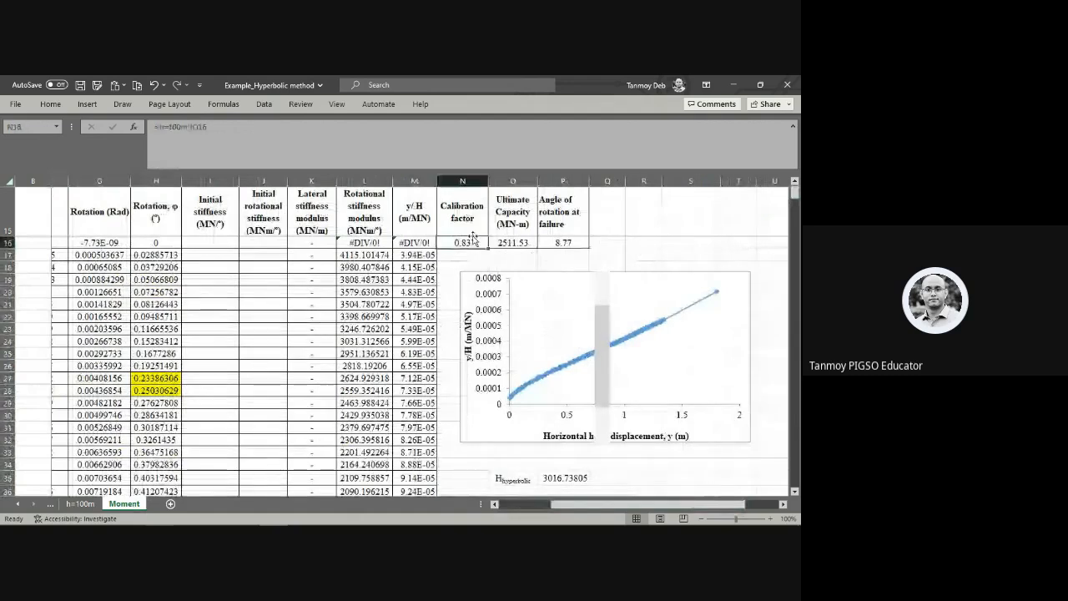
pyautogui.click(79, 505)
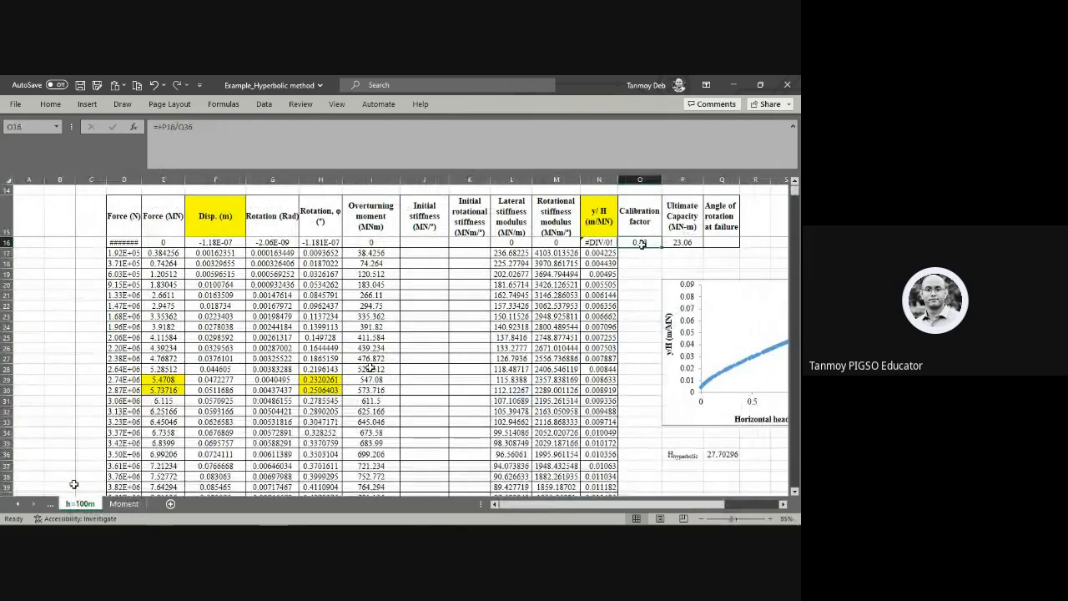
pyautogui.click(123, 504)
# Step: Inspect the Moment sheet's chart of y/H against horizontal head displacement and the Hhyperbolic formula in P35
pyautogui.click(736, 370)
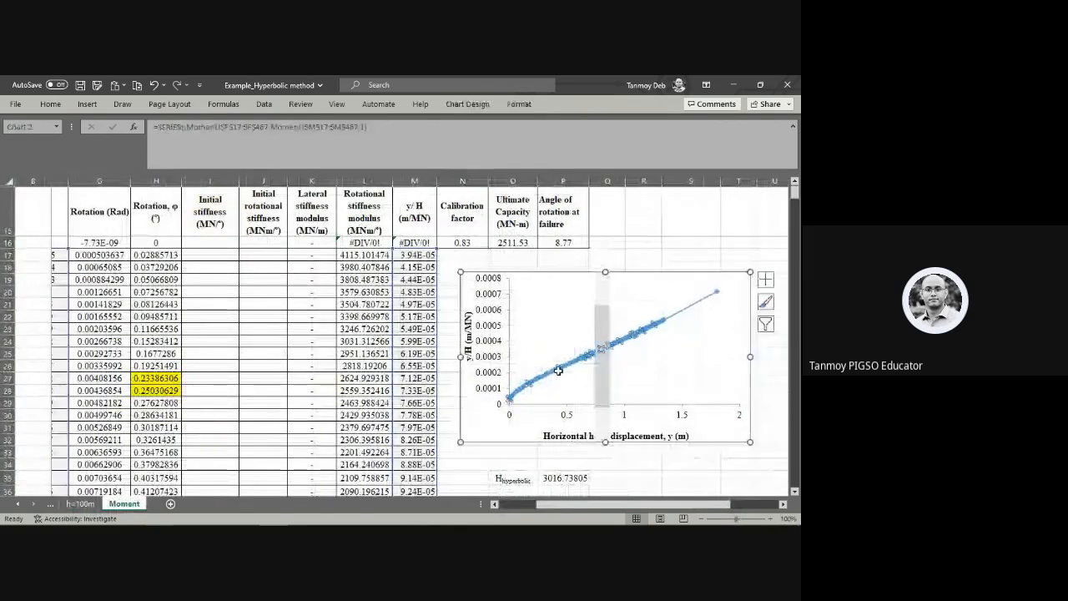
pyautogui.click(710, 234)
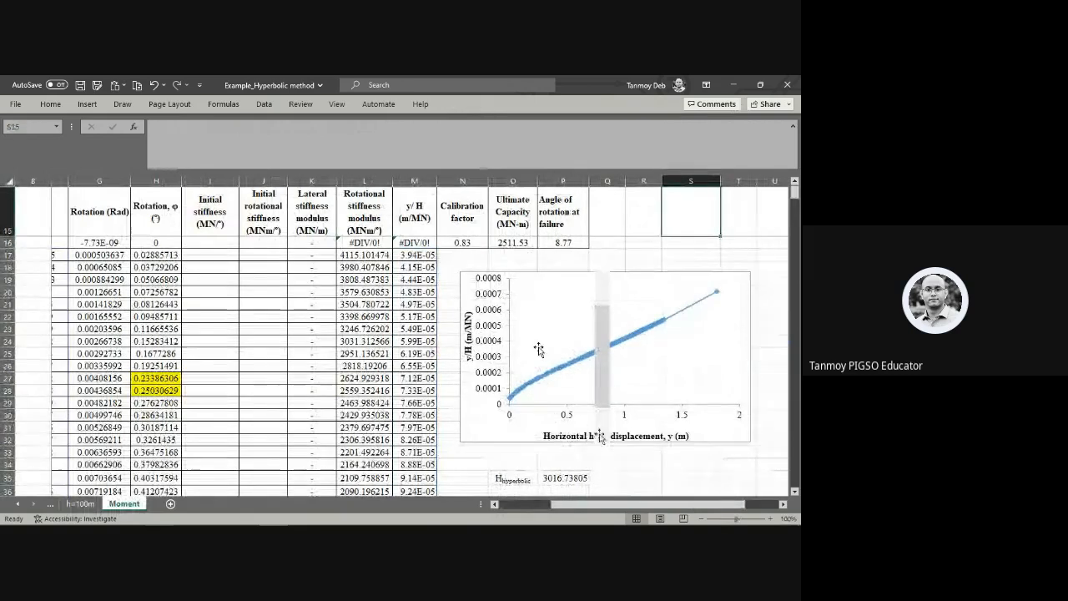
pyautogui.scroll(-1, 580, 423)
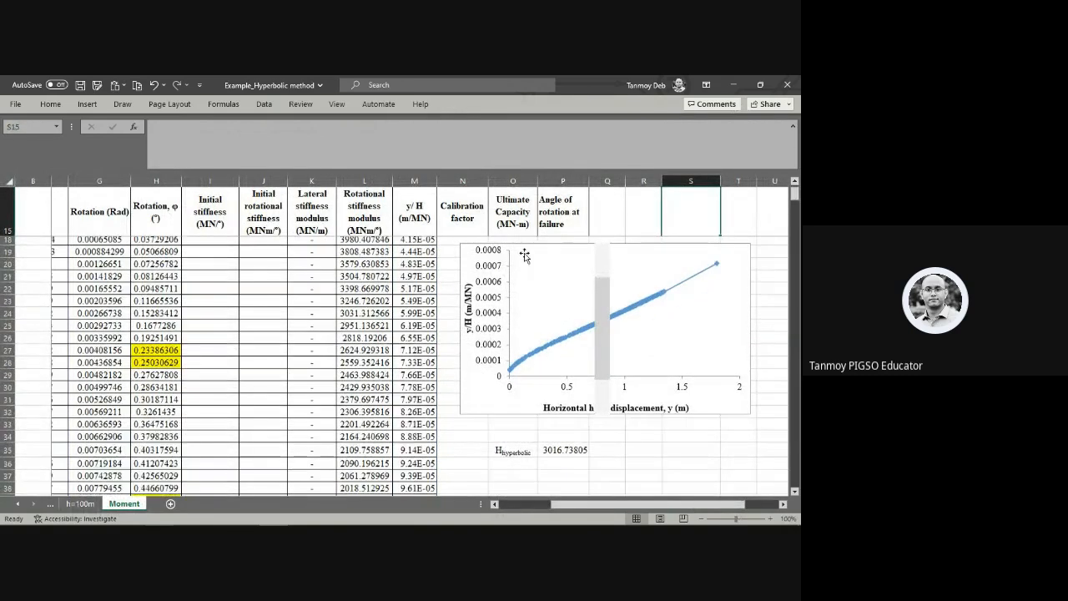
pyautogui.click(565, 441)
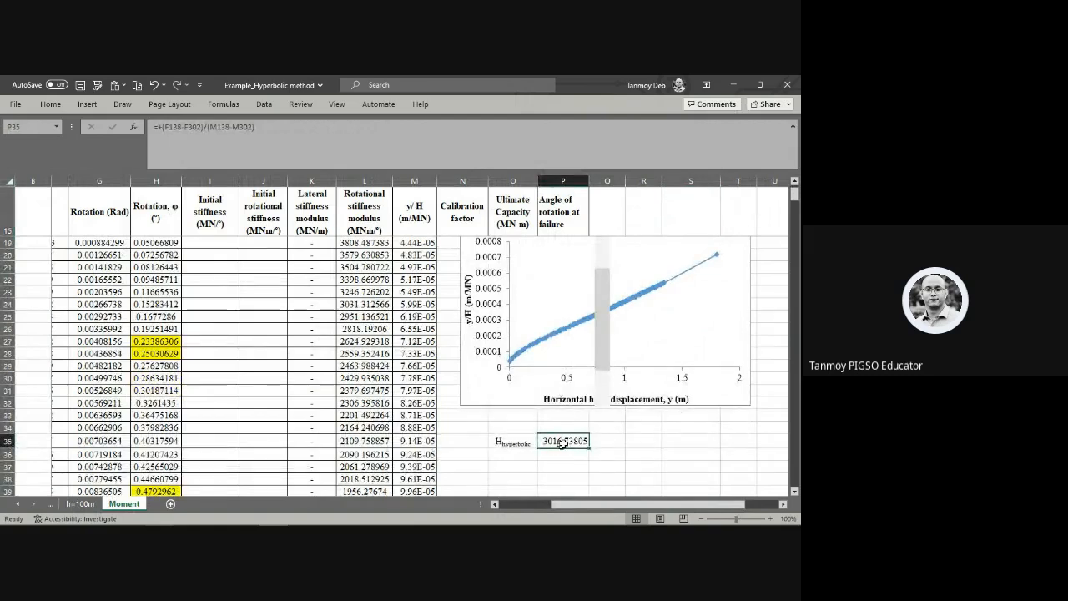
pyautogui.scroll(1, 531, 455)
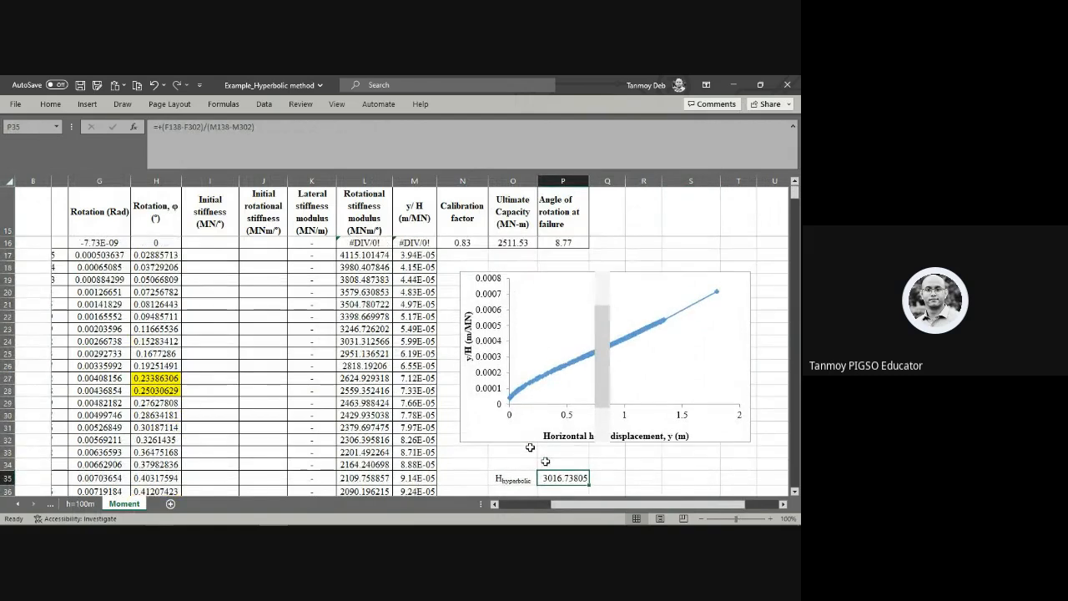
# Step: Inspect the Ultimate Capacity formula in O16 and the cells it references, leaving it unedited
pyautogui.click(521, 243)
pyautogui.doubleClick(521, 242)
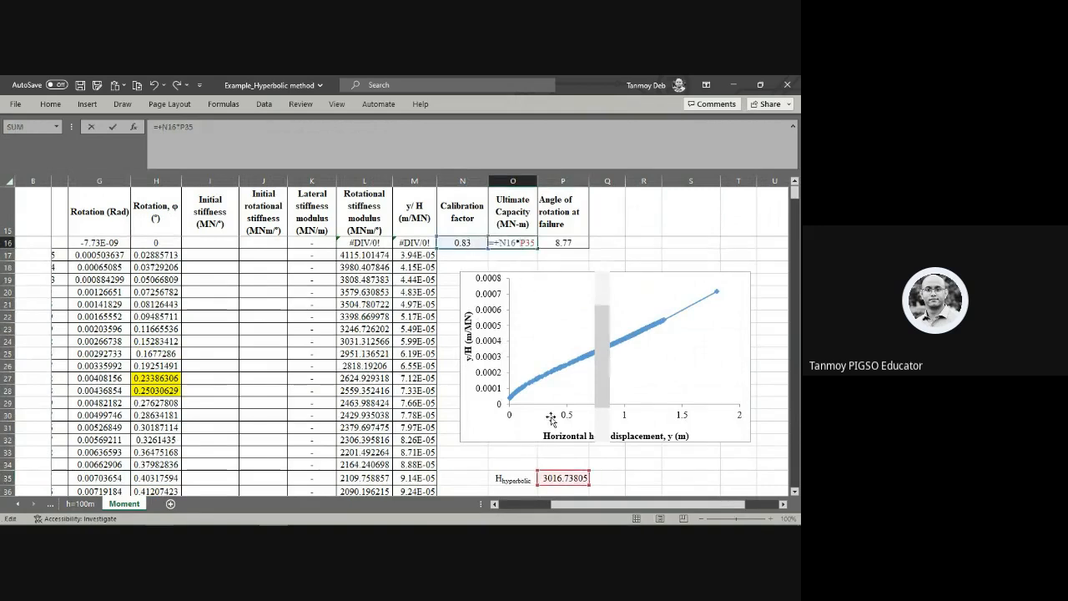
pyautogui.press('Escape')
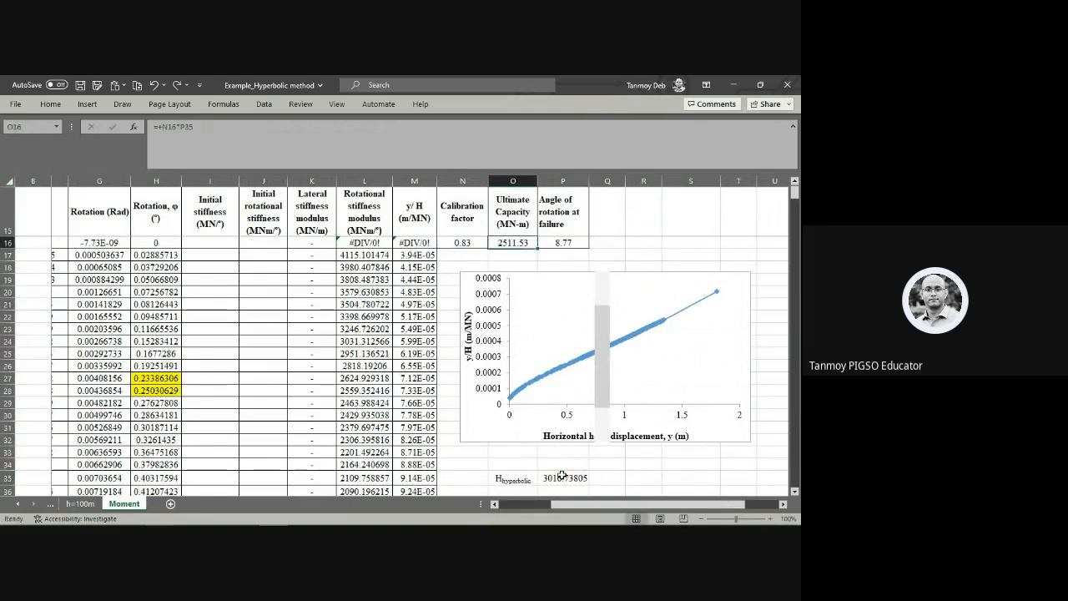
pyautogui.doubleClick(509, 243)
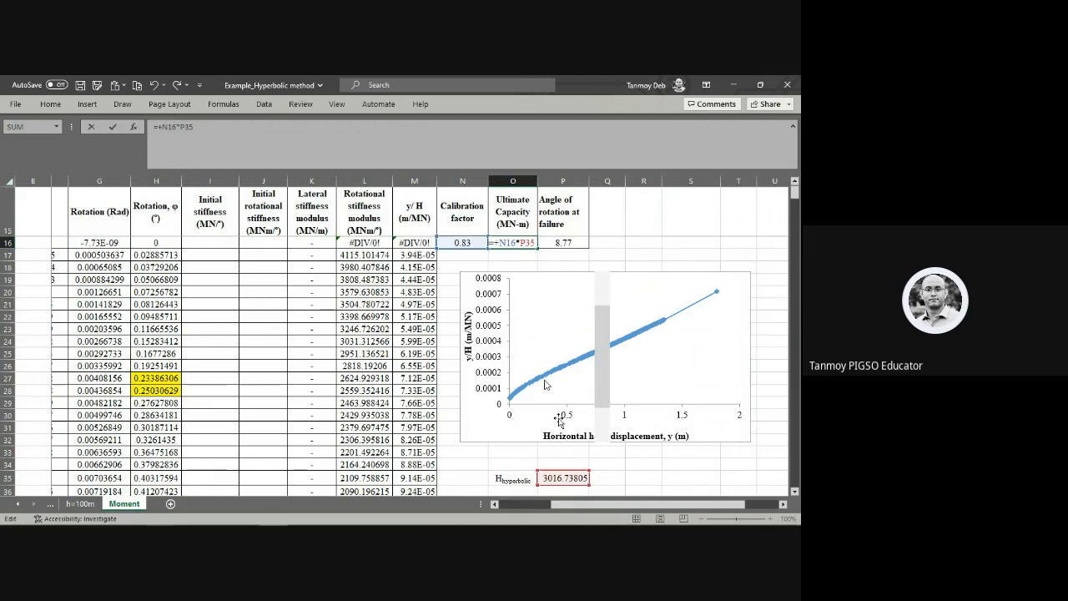
pyautogui.press('Escape')
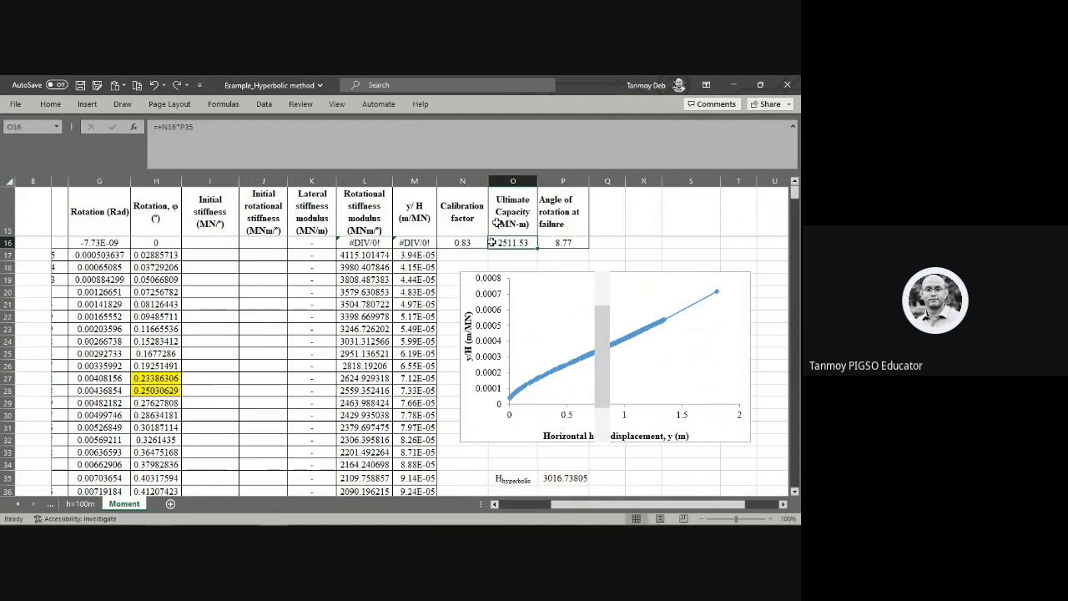
# Step: Review the overturning moment and displacement data on the Moment sheet down to its final row, 372
pyautogui.scroll(-11, 281, 382)
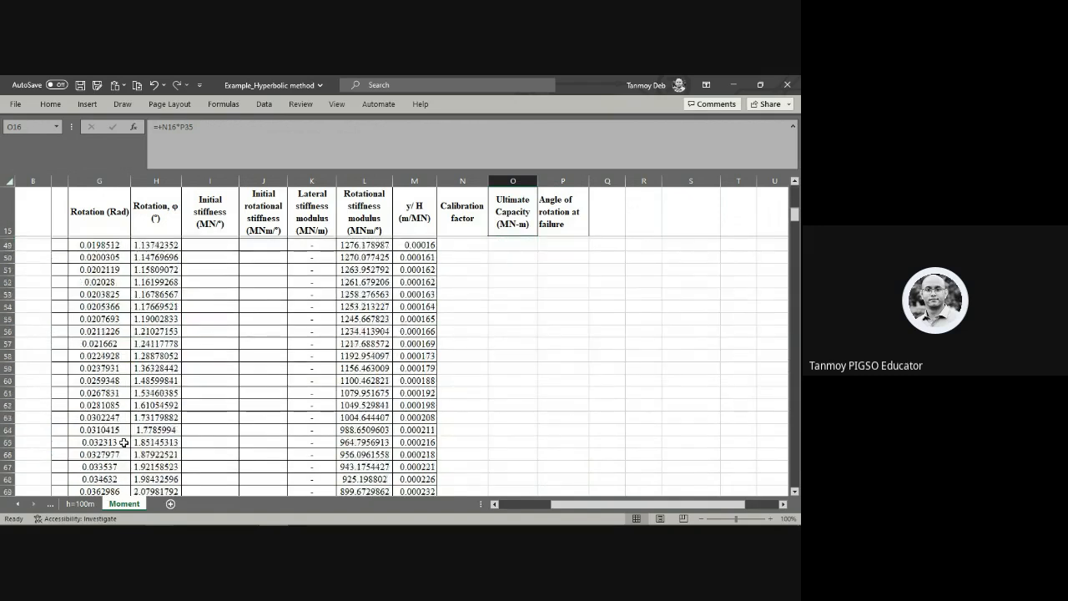
pyautogui.scroll(-5, 123, 443)
pyautogui.moveTo(559, 505); pyautogui.dragTo(507, 505)
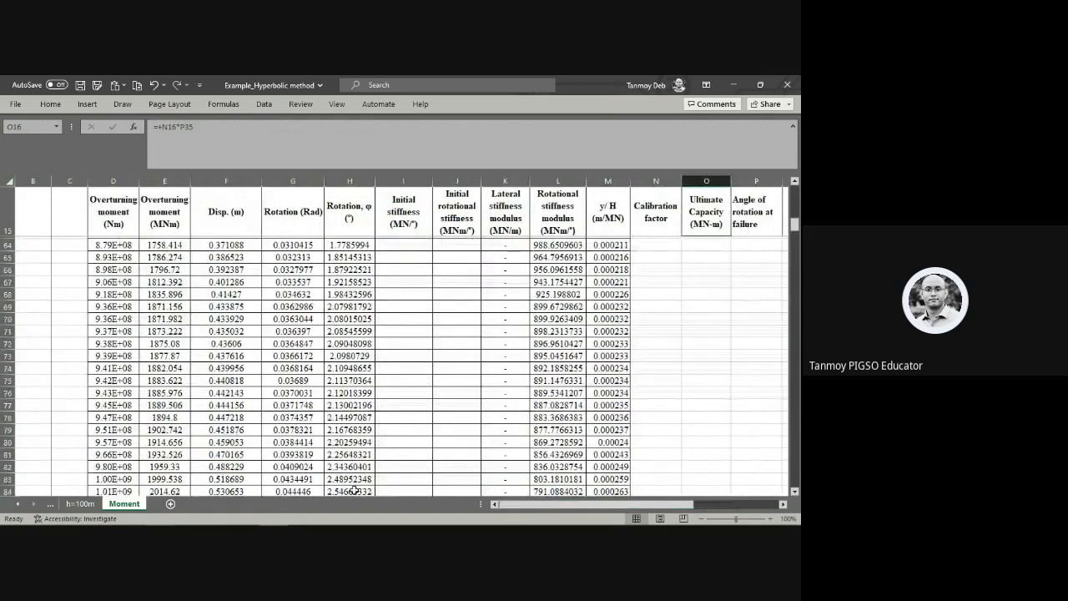
pyautogui.scroll(-20, 354, 491)
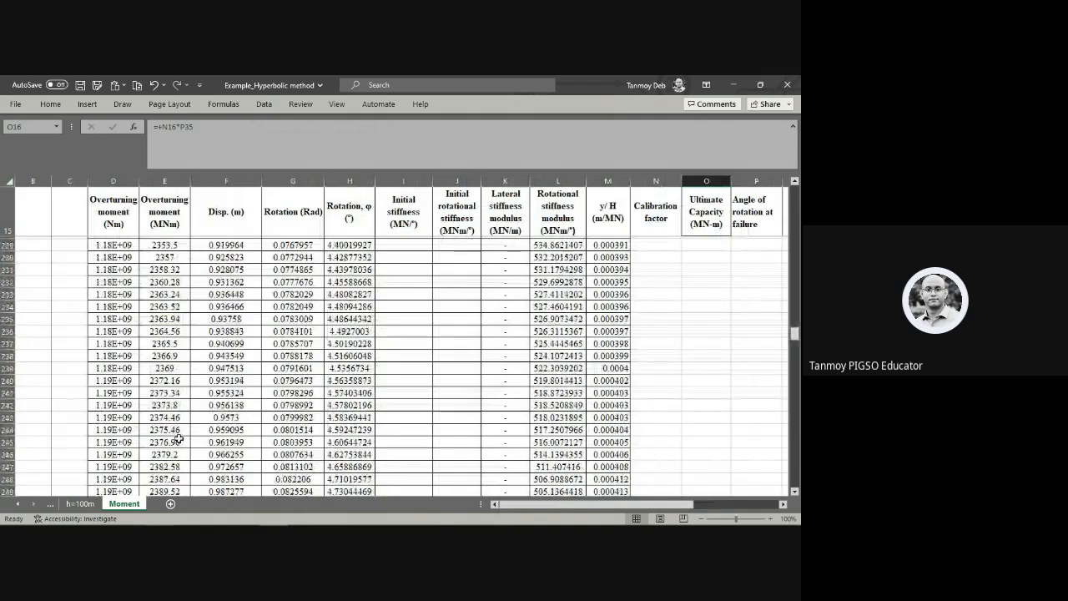
pyautogui.scroll(-20, 178, 438)
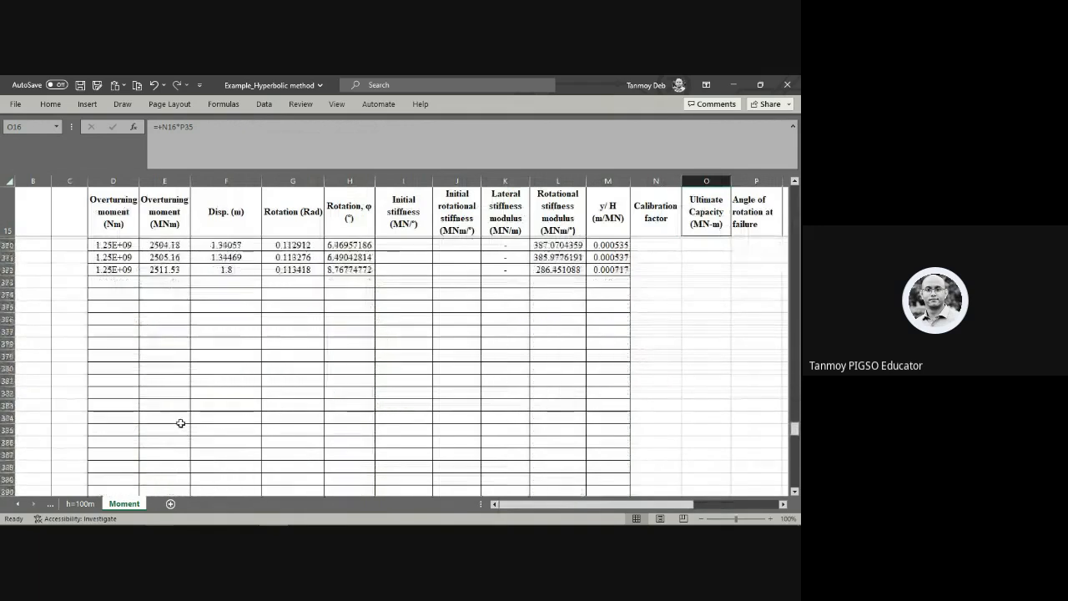
pyautogui.scroll(3, 180, 424)
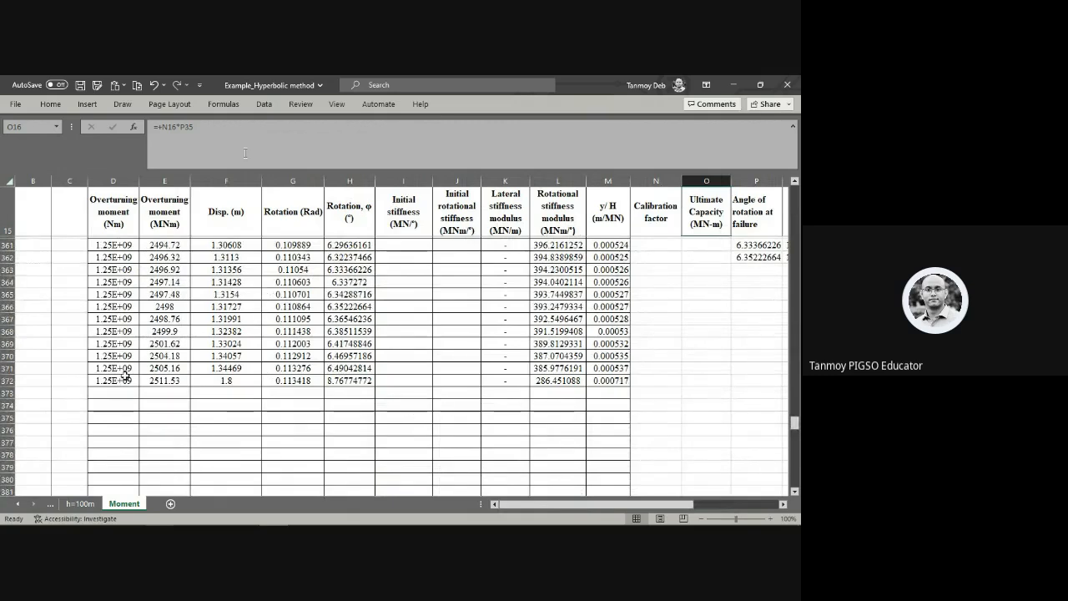
# Step: Save the Example_Hyperbolic method workbook and minimize it along with the L-1 folder window
pyautogui.click(81, 85)
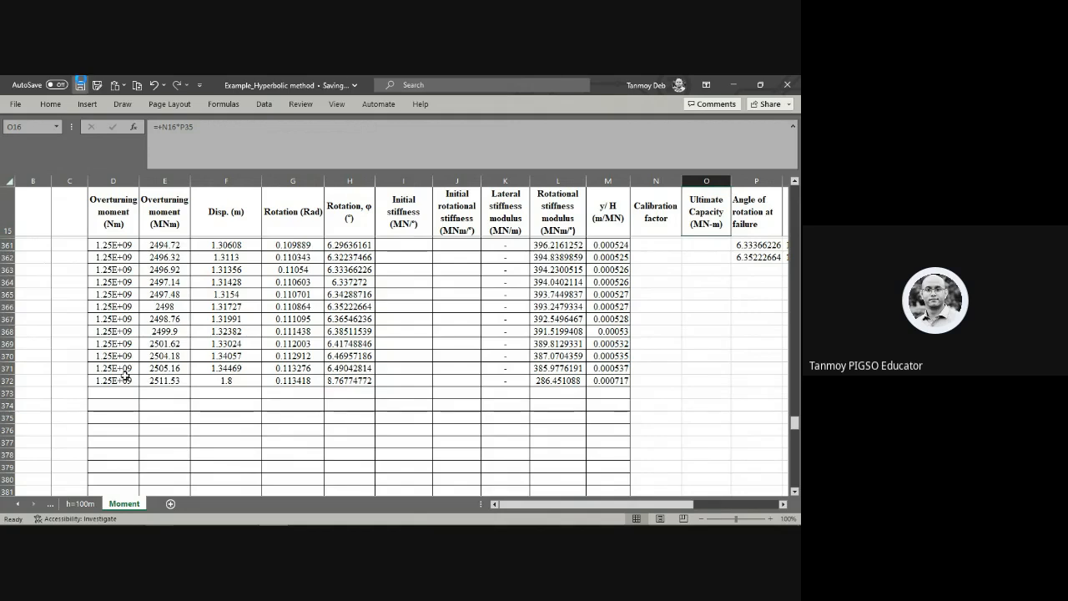
pyautogui.click(735, 85)
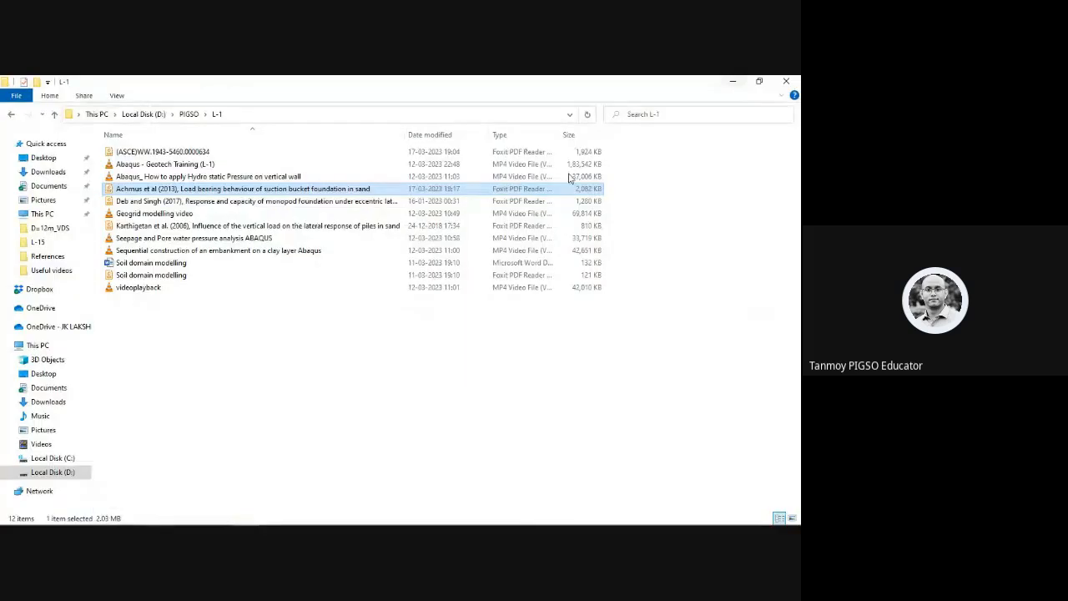
pyautogui.click(732, 82)
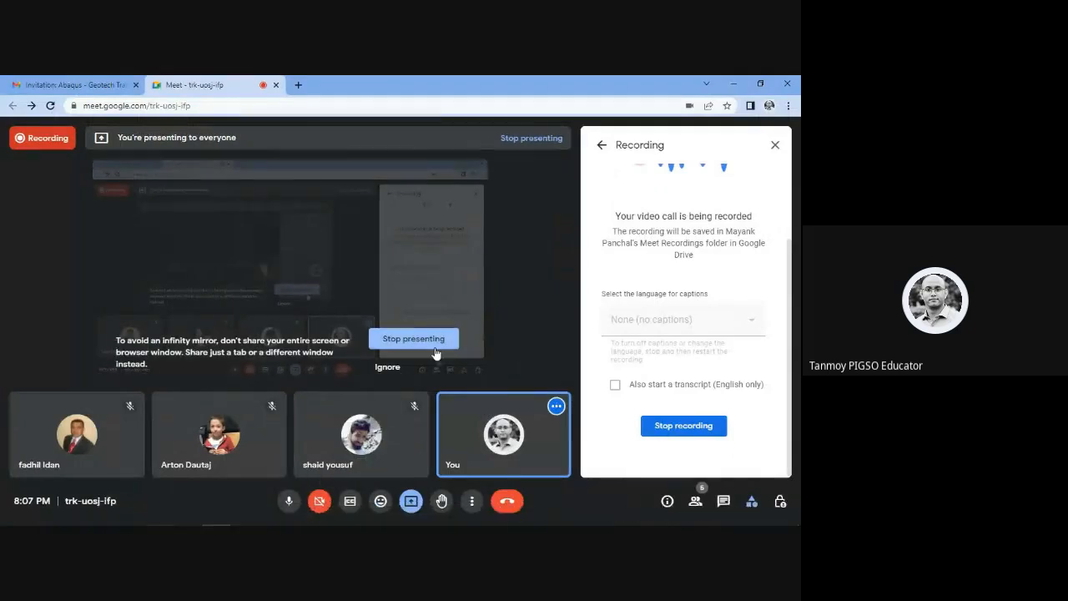
# Step: Switch to the Word document of Modified Drucker-Prager model parameters and review it through the Stress at a point figure
pyautogui.moveTo(273, 519)
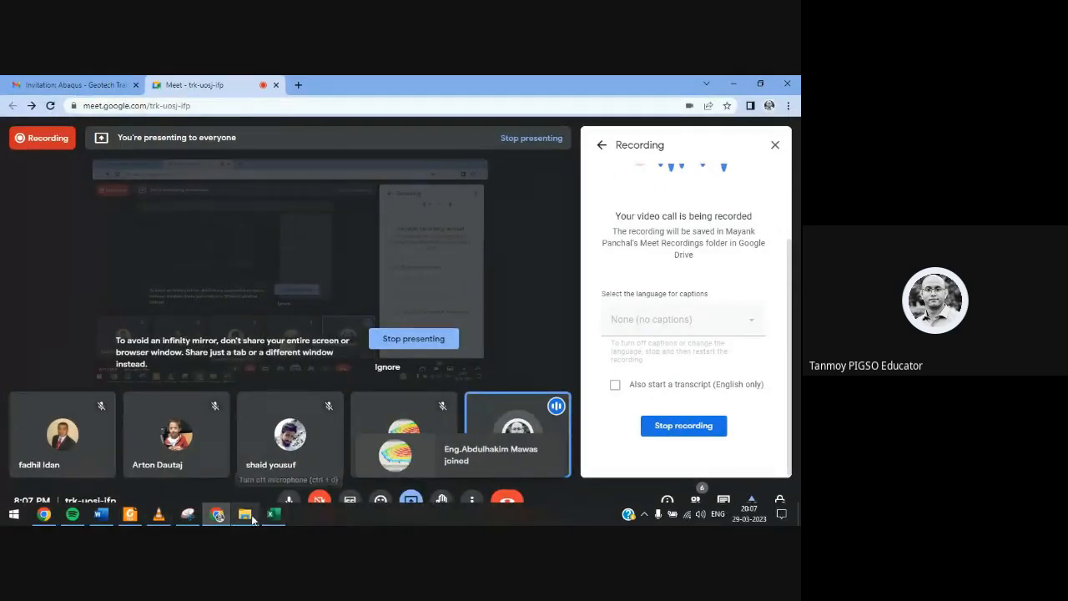
pyautogui.click(100, 515)
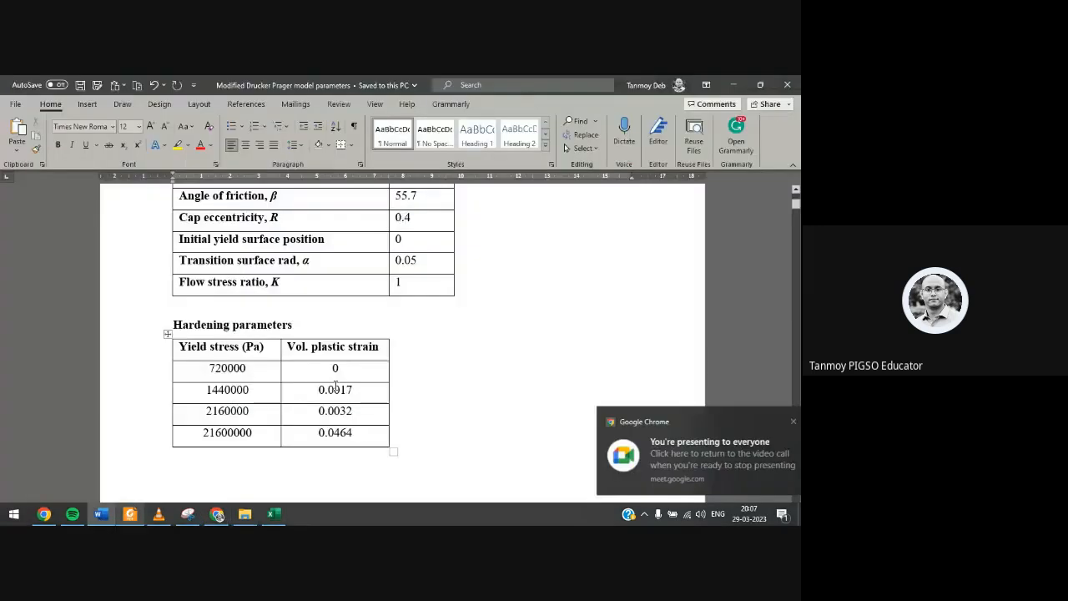
pyautogui.scroll(5, 335, 384)
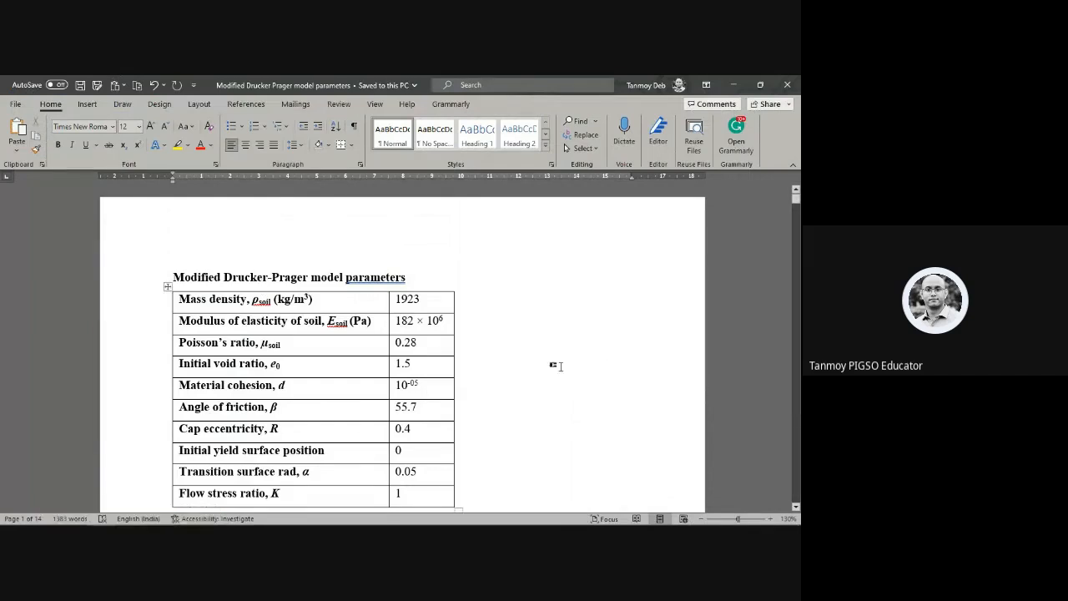
pyautogui.scroll(-10, 560, 366)
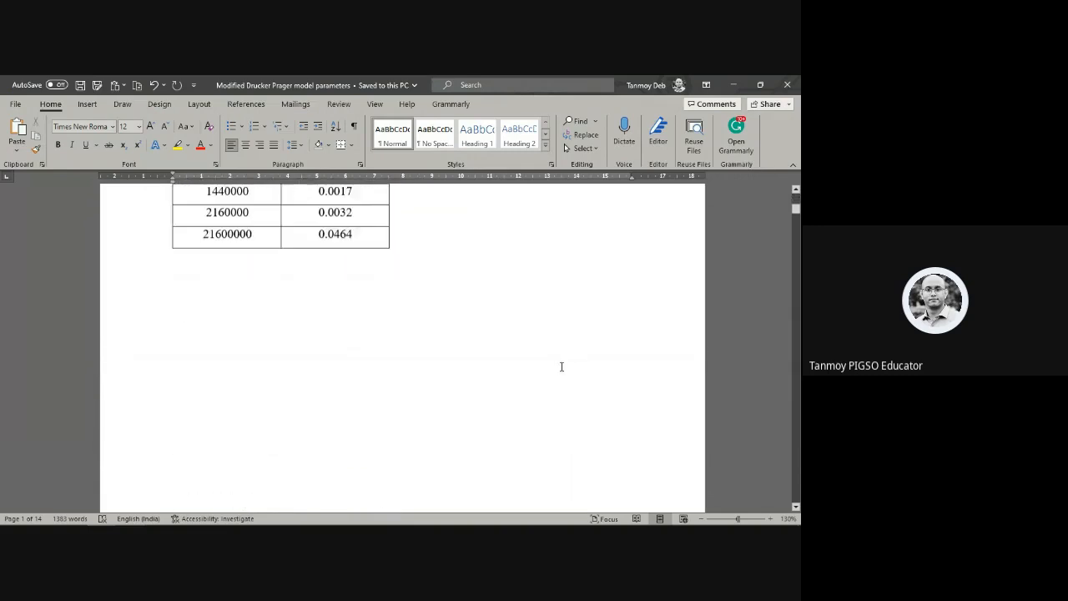
pyautogui.scroll(-3, 561, 366)
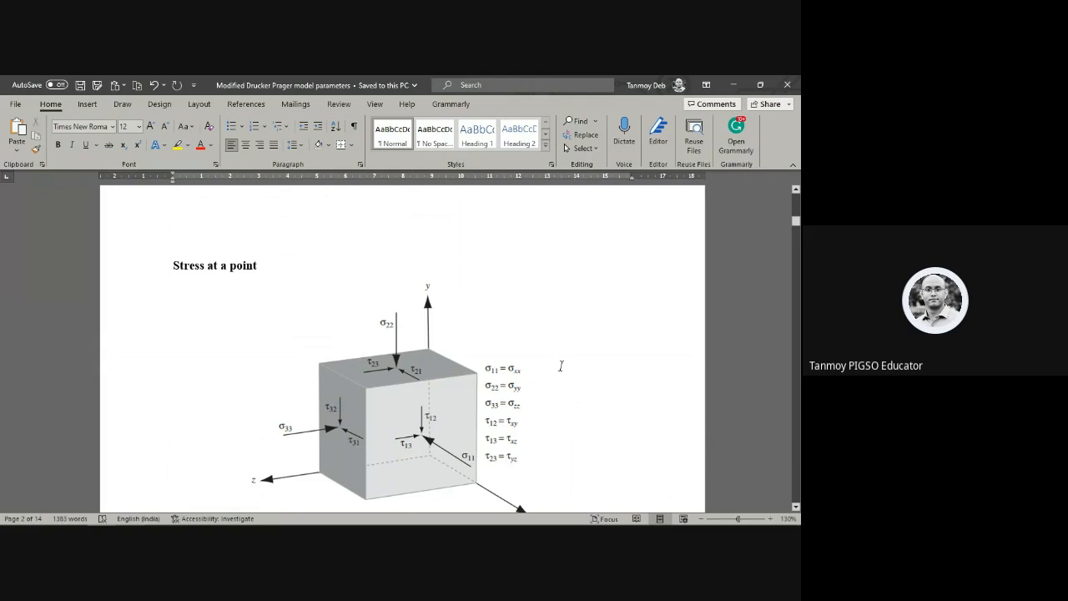
# Step: Switch to Foxit PDF Reader and review DAI.pdf from the triaxial test figures to the cam-clay parameter tables on page 4
pyautogui.click(129, 514)
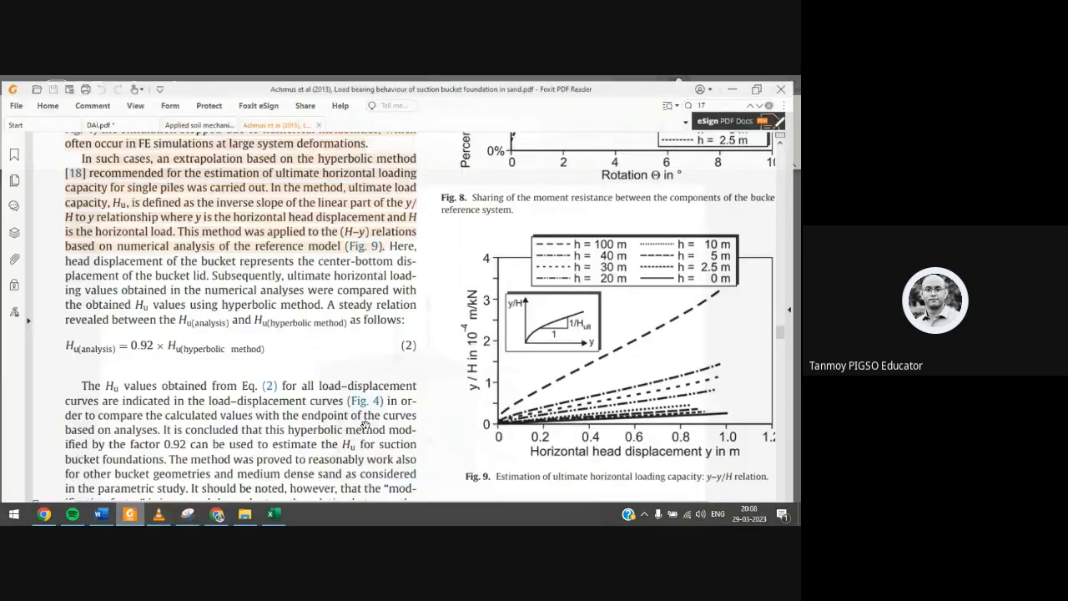
pyautogui.scroll(3, 365, 425)
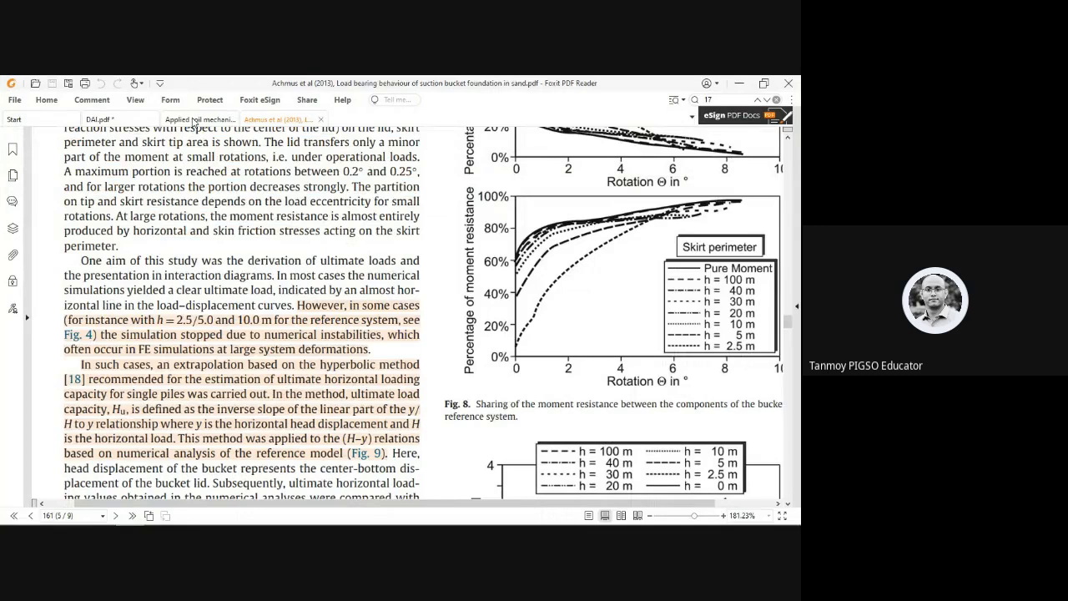
pyautogui.click(100, 120)
pyautogui.scroll(1, 553, 377)
pyautogui.moveTo(790, 366); pyautogui.dragTo(788, 255)
pyautogui.scroll(3, 575, 321)
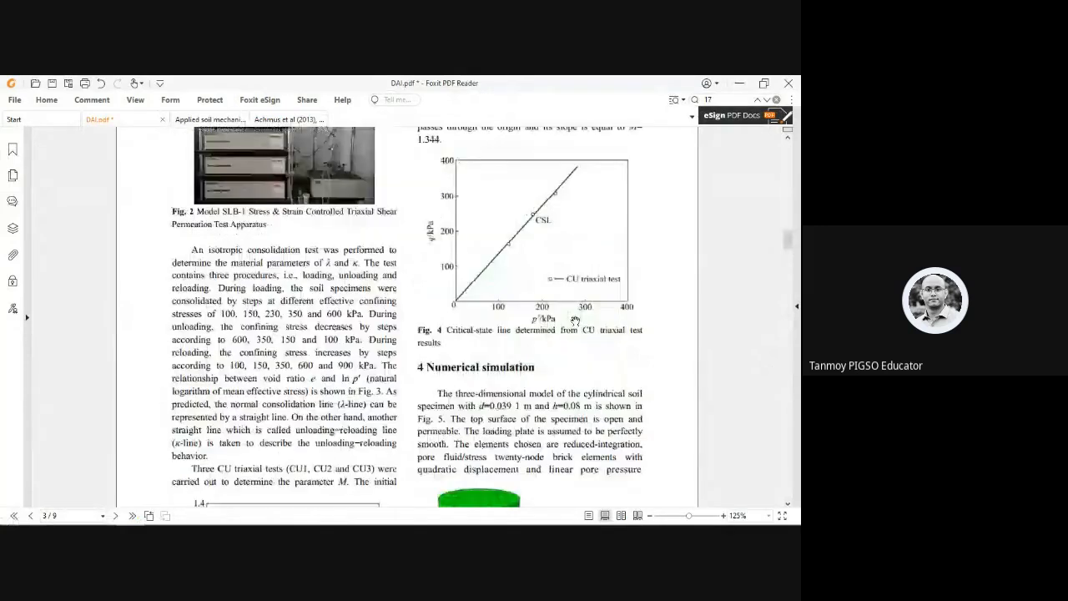
pyautogui.scroll(-3, 575, 321)
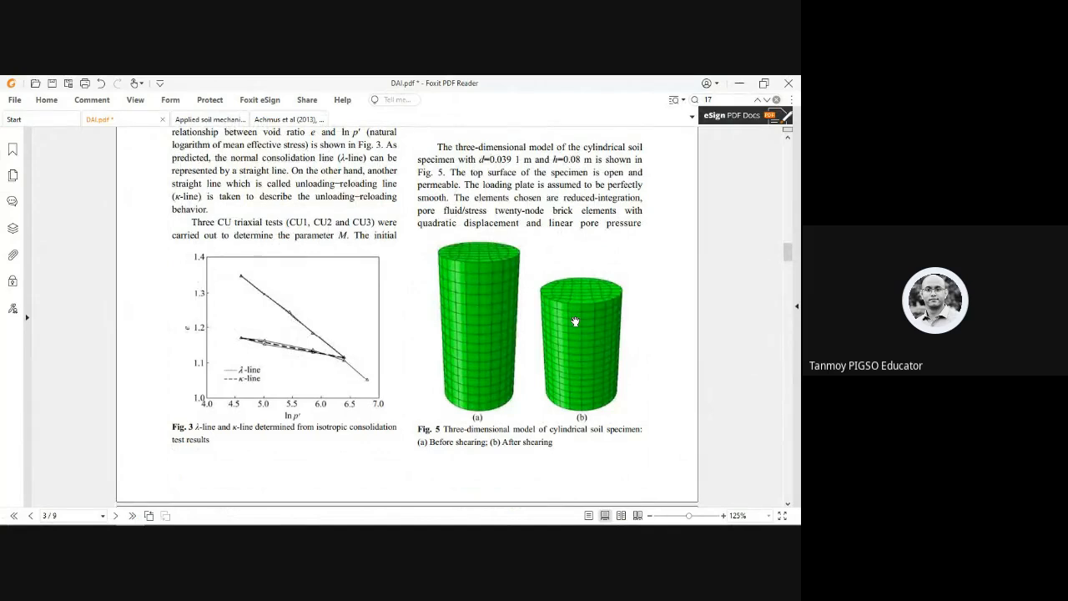
pyautogui.scroll(-6, 575, 321)
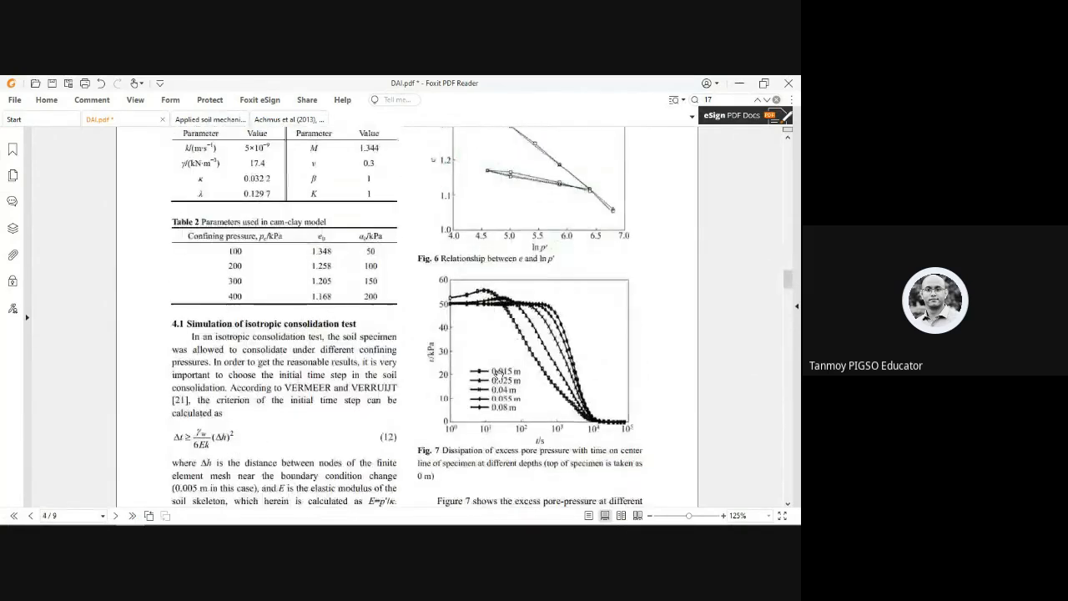
pyautogui.scroll(2, 569, 323)
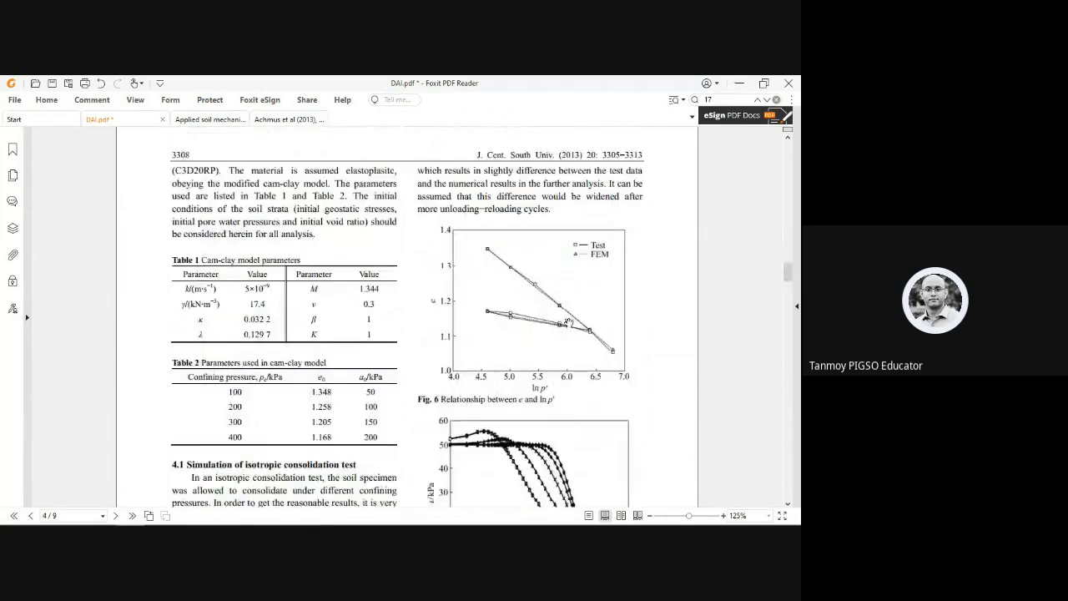
# Step: Switch to the Modified Drucker Prager model parameters document in Word and review the parameter table and the Hardening parameters table
pyautogui.hotkey('alt', 'Tab')
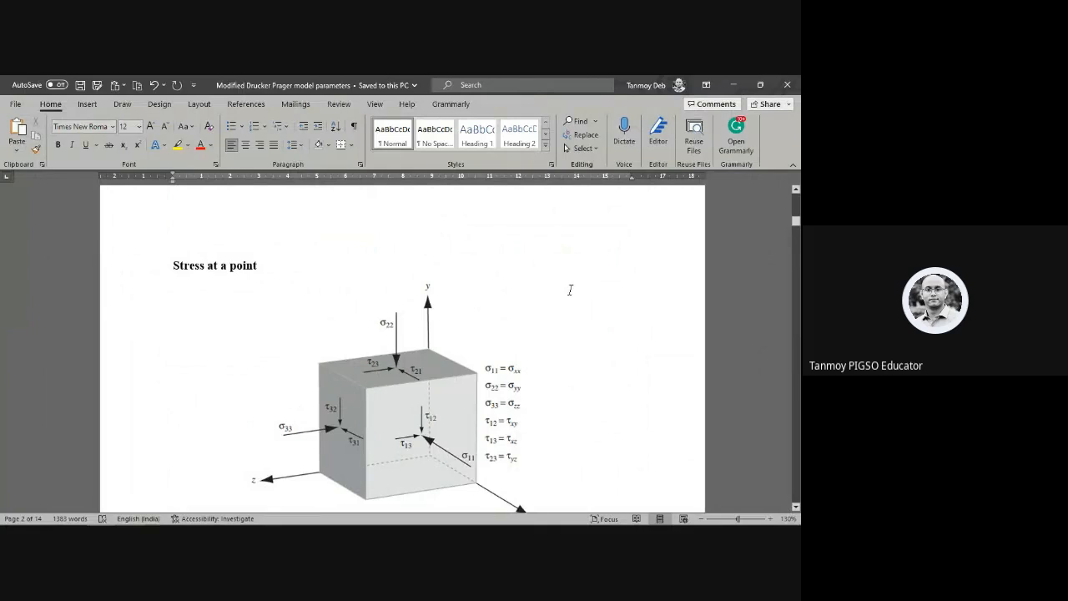
pyautogui.scroll(3, 570, 290)
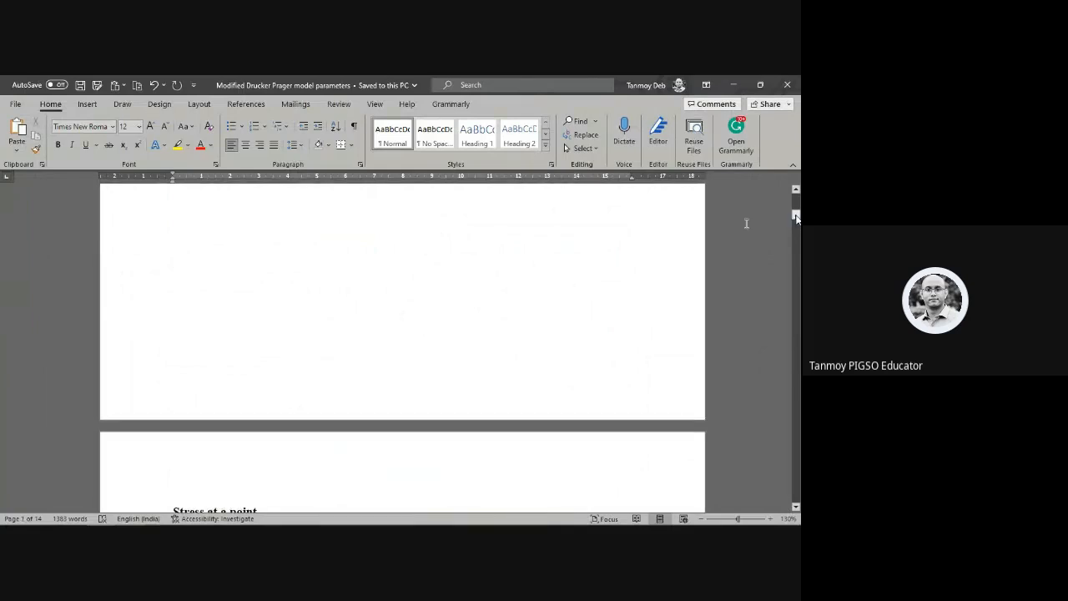
pyautogui.moveTo(794, 215); pyautogui.dragTo(786, 200)
pyautogui.scroll(2, 628, 268)
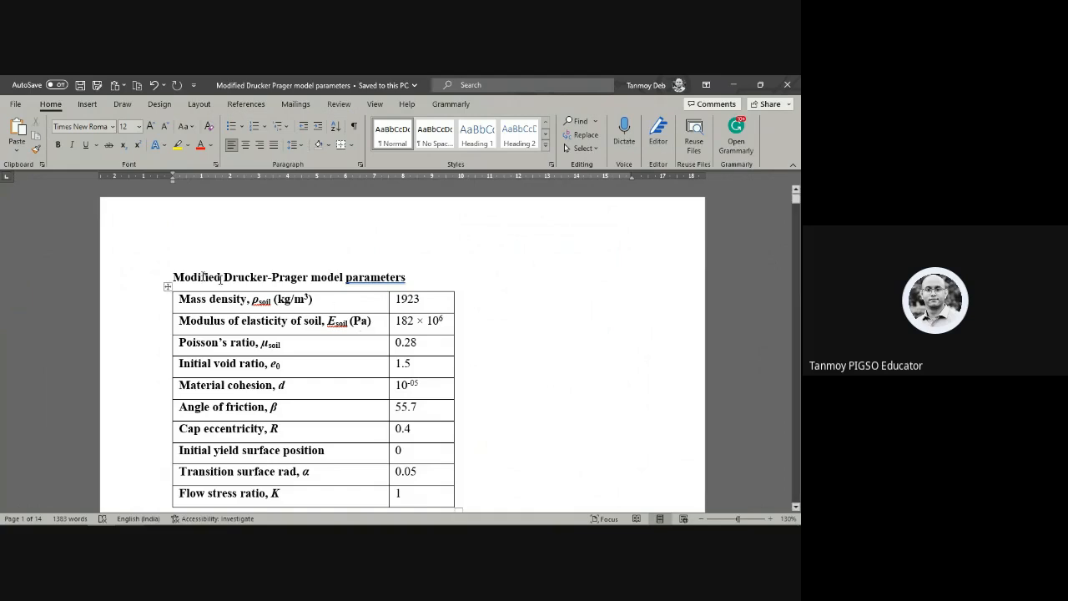
pyautogui.moveTo(168, 277); pyautogui.dragTo(125, 277)
pyautogui.click(553, 308)
pyautogui.scroll(-8, 598, 376)
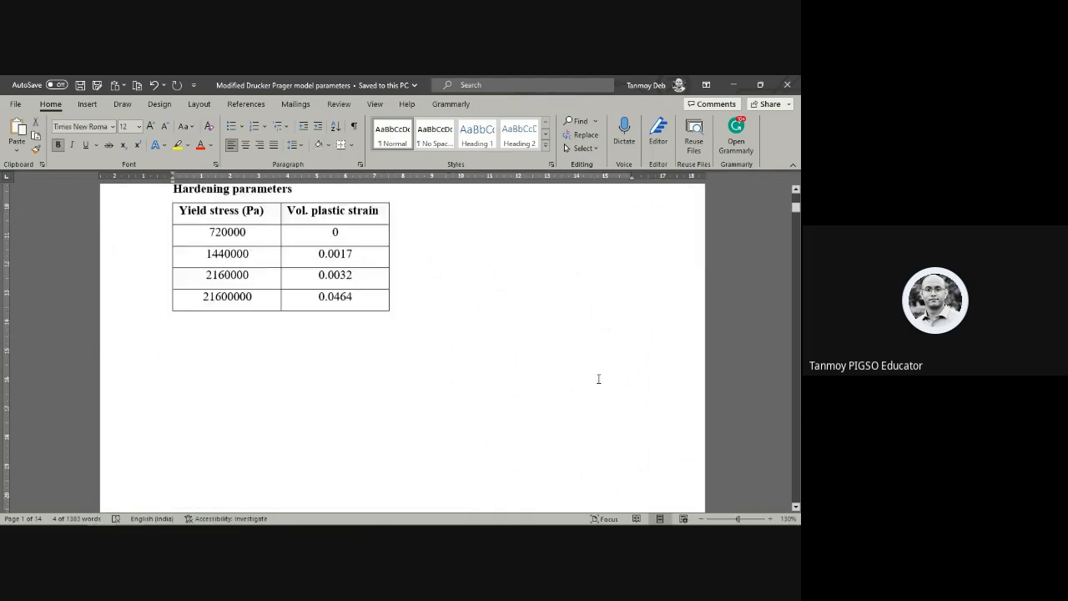
# Step: Collapse the ribbon and view the Stress at a point figure on page 2
pyautogui.scroll(-3, 598, 378)
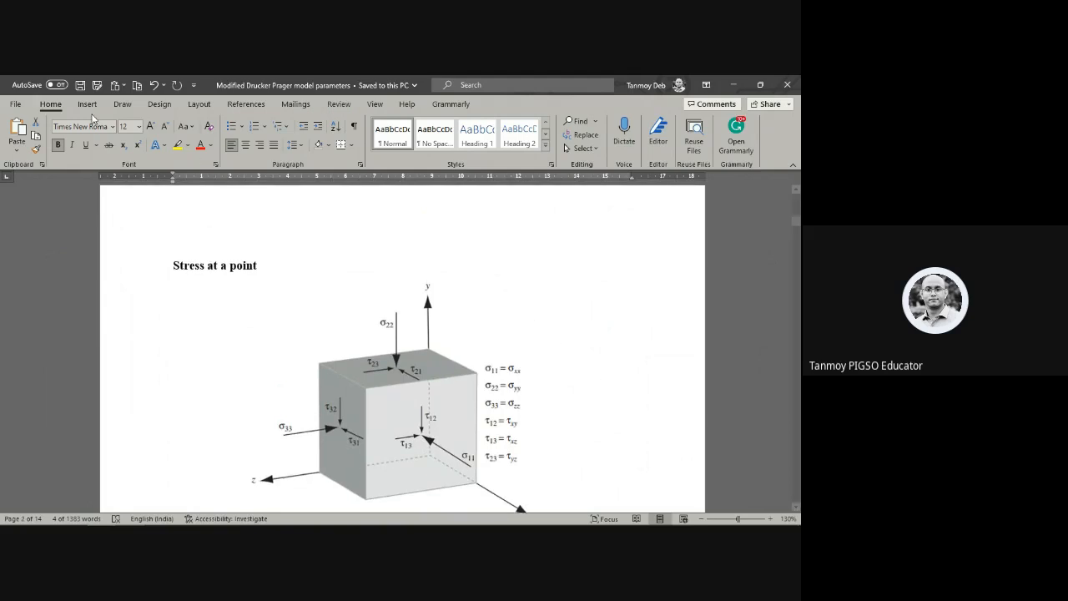
pyautogui.doubleClick(57, 106)
pyautogui.scroll(-1, 555, 325)
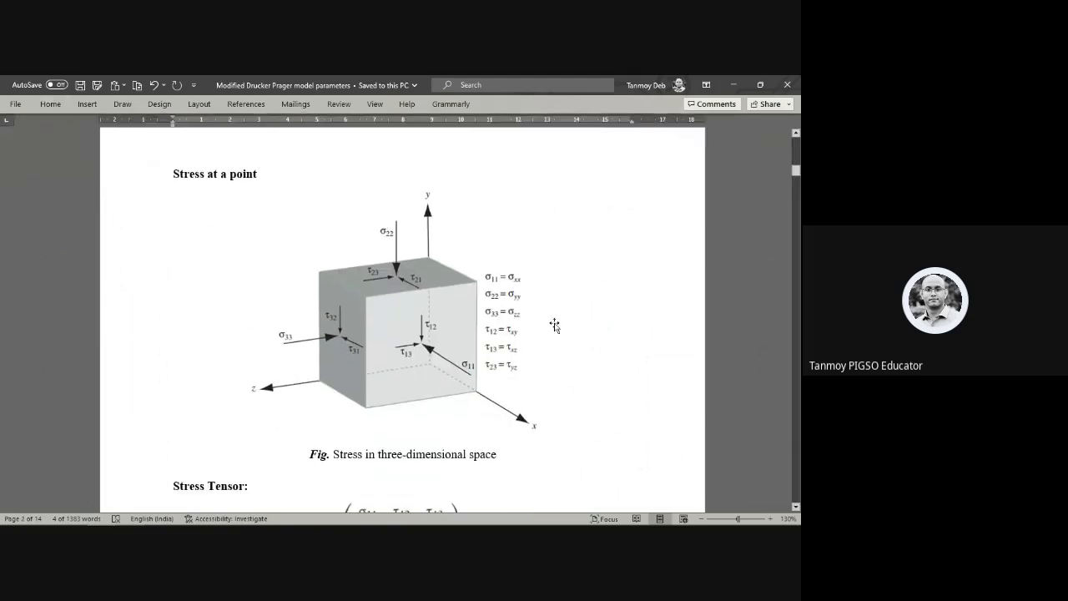
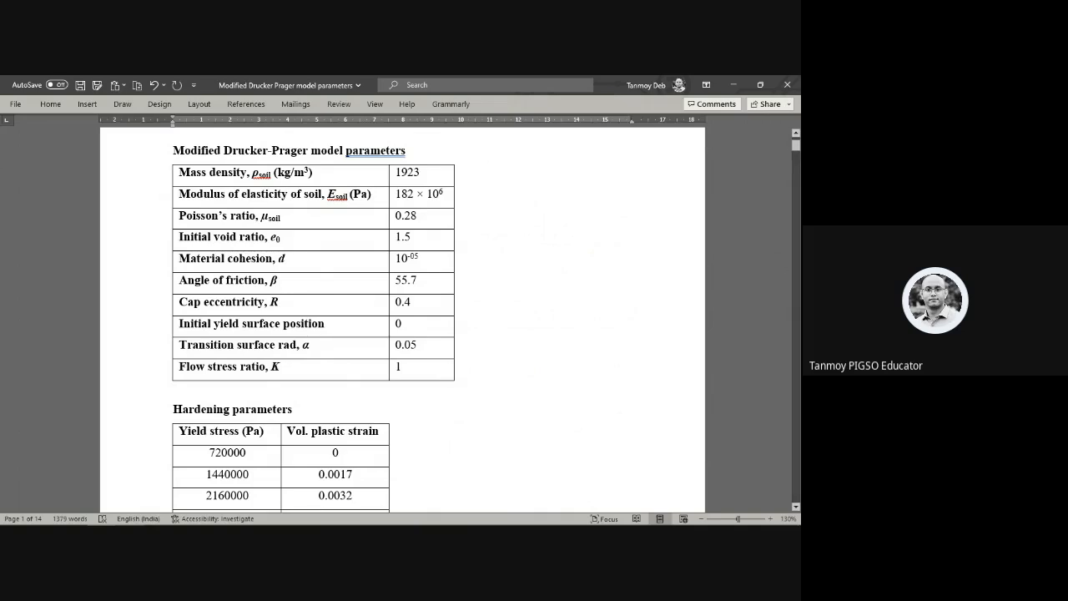
# Step: Open Pile.cae from the PIGSO L-15 Simulation [Project files] folder in Abaqus/CAE and maximize its window
pyautogui.click(244, 514)
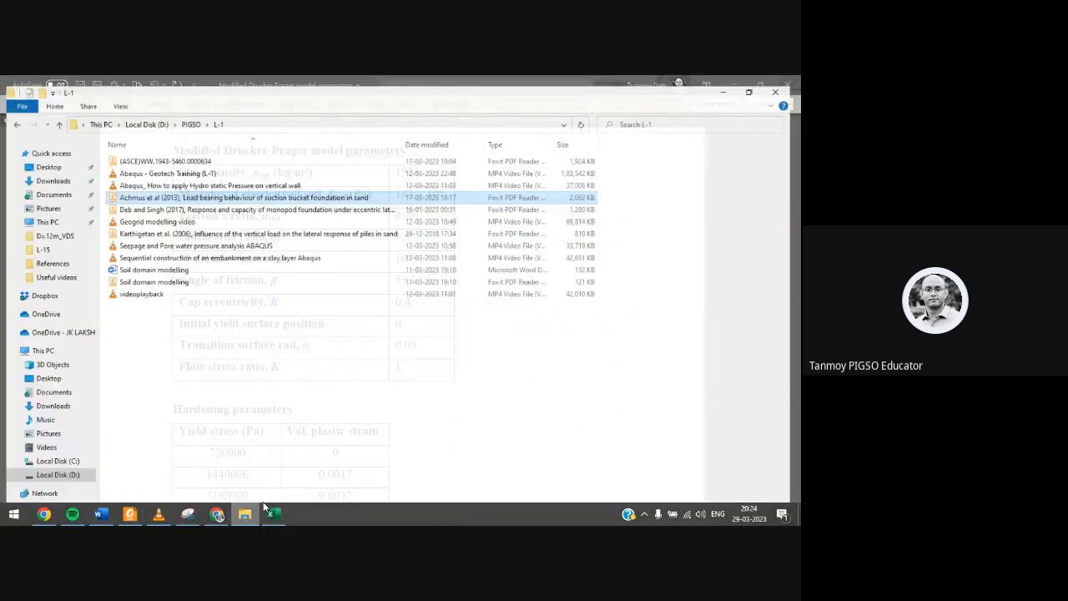
pyautogui.click(191, 112)
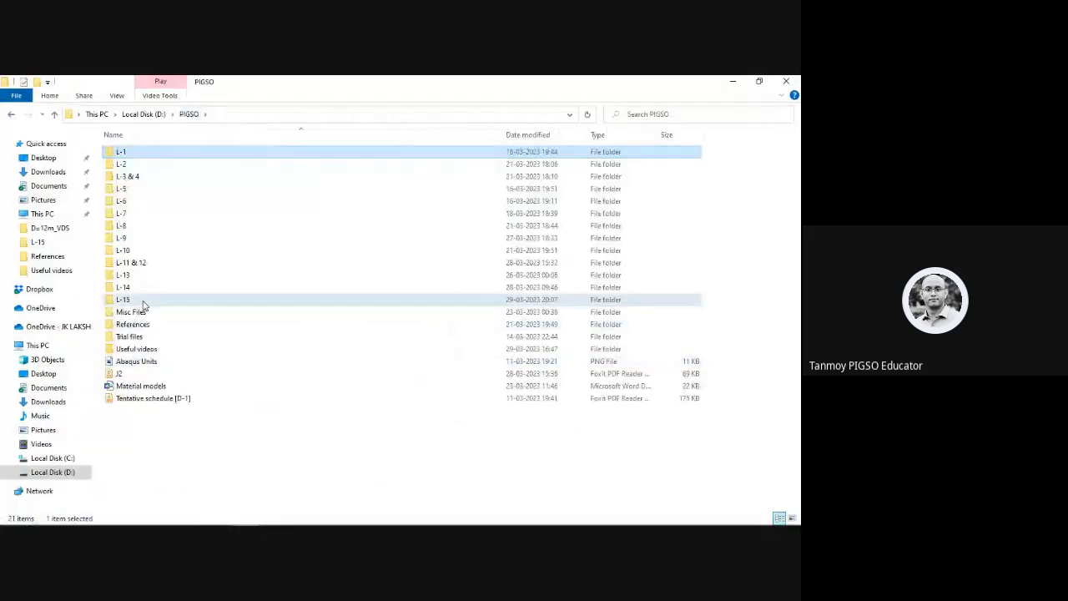
pyautogui.doubleClick(143, 301)
pyautogui.doubleClick(152, 165)
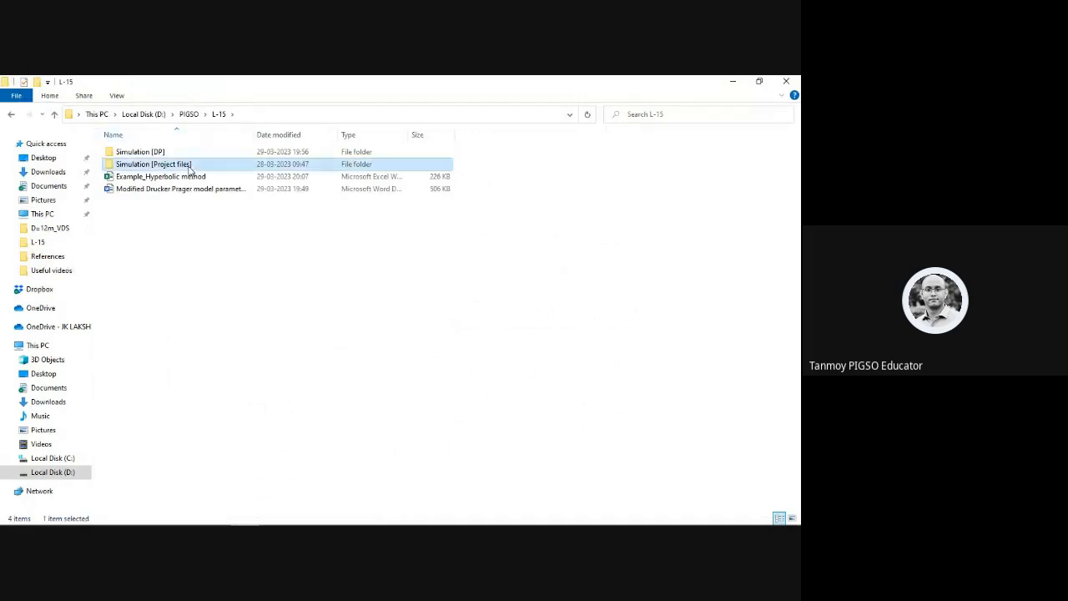
pyautogui.doubleClick(163, 265)
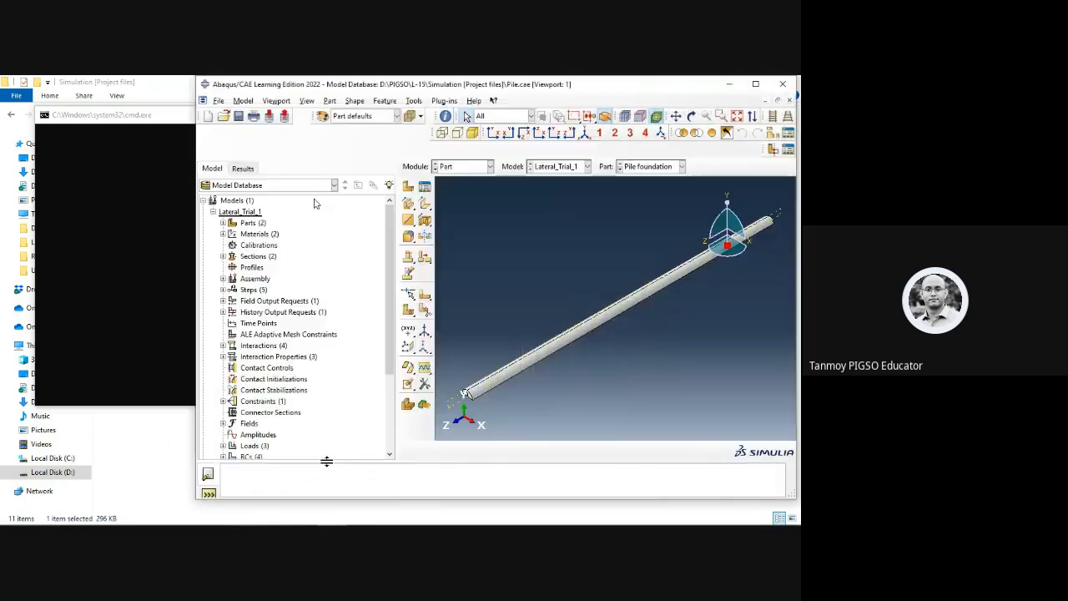
pyautogui.click(756, 86)
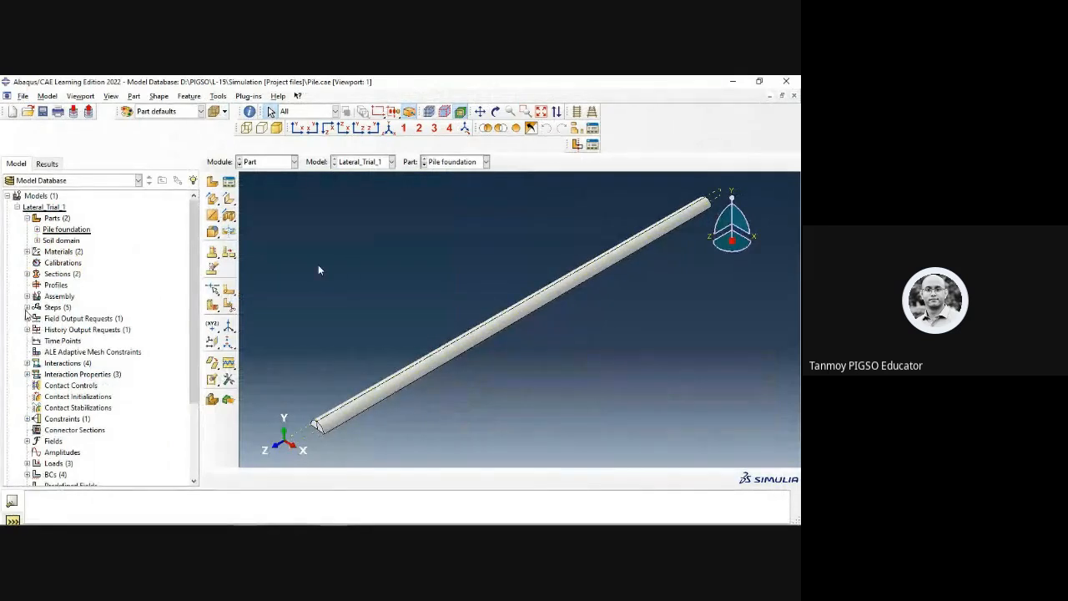
# Step: Inspect the definition of the Vertical load in the Vertical Load step of Lateral_Trial_1
pyautogui.click(26, 307)
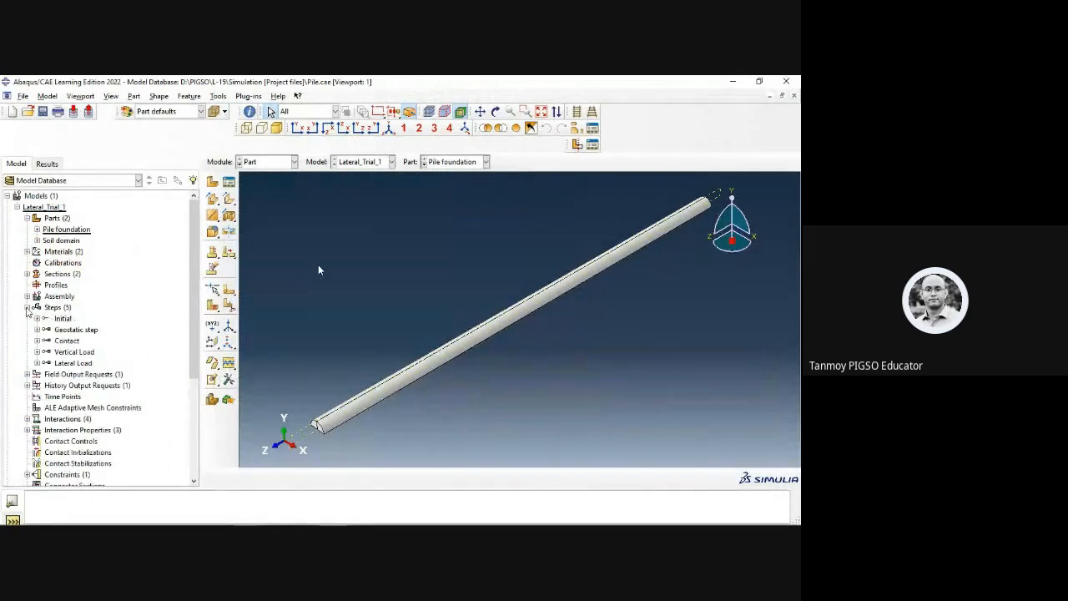
pyautogui.click(36, 352)
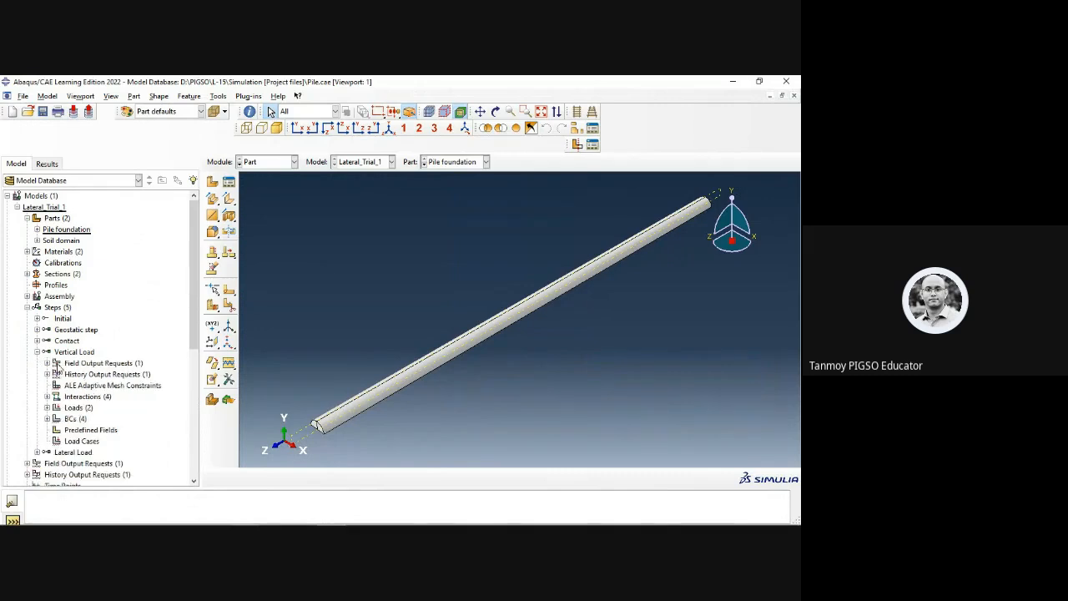
pyautogui.click(47, 408)
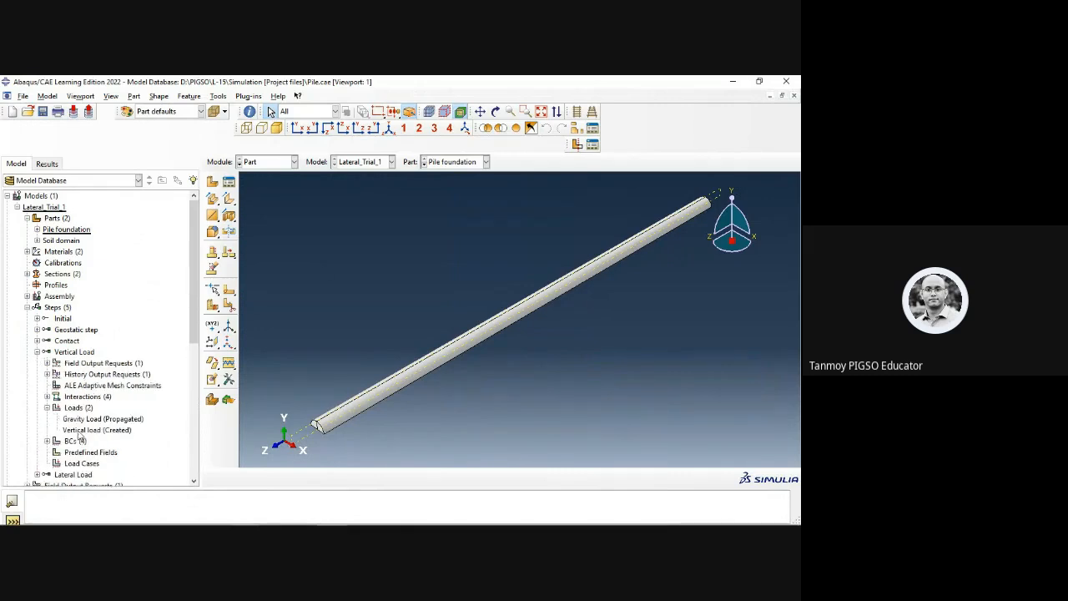
pyautogui.click(96, 430)
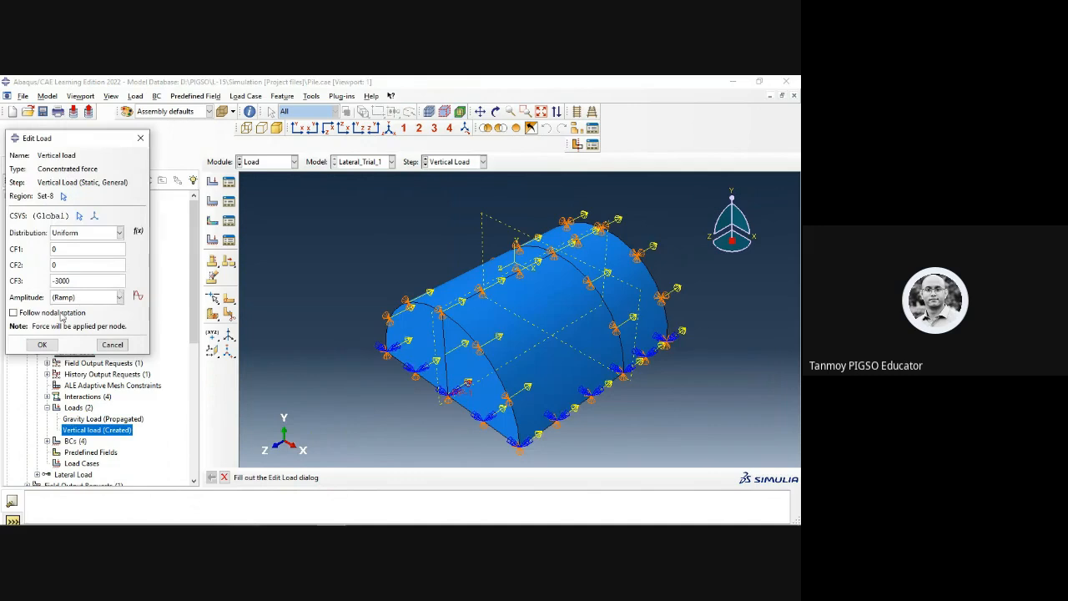
pyautogui.click(41, 344)
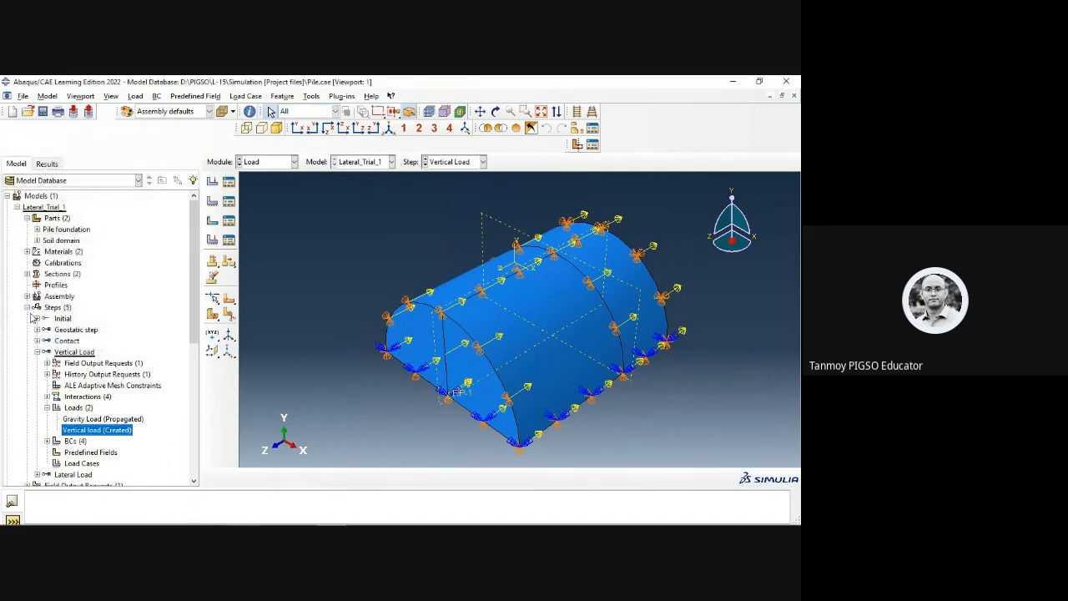
# Step: Inspect the definition of the Lateral load in the Lateral Load step of Lateral_Trial_1
pyautogui.scroll(-3, 35, 351)
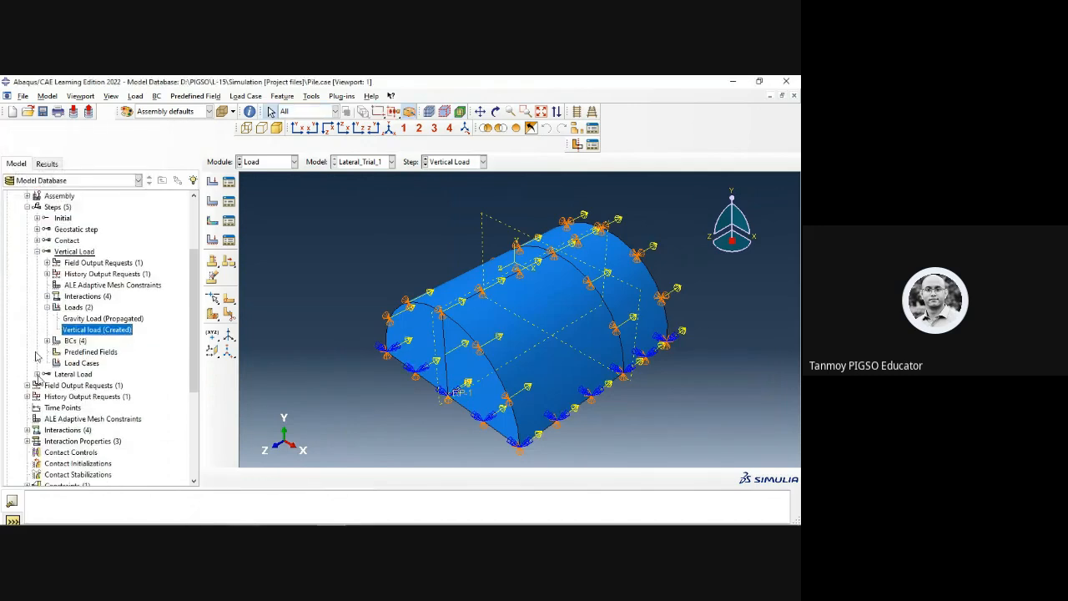
pyautogui.click(37, 374)
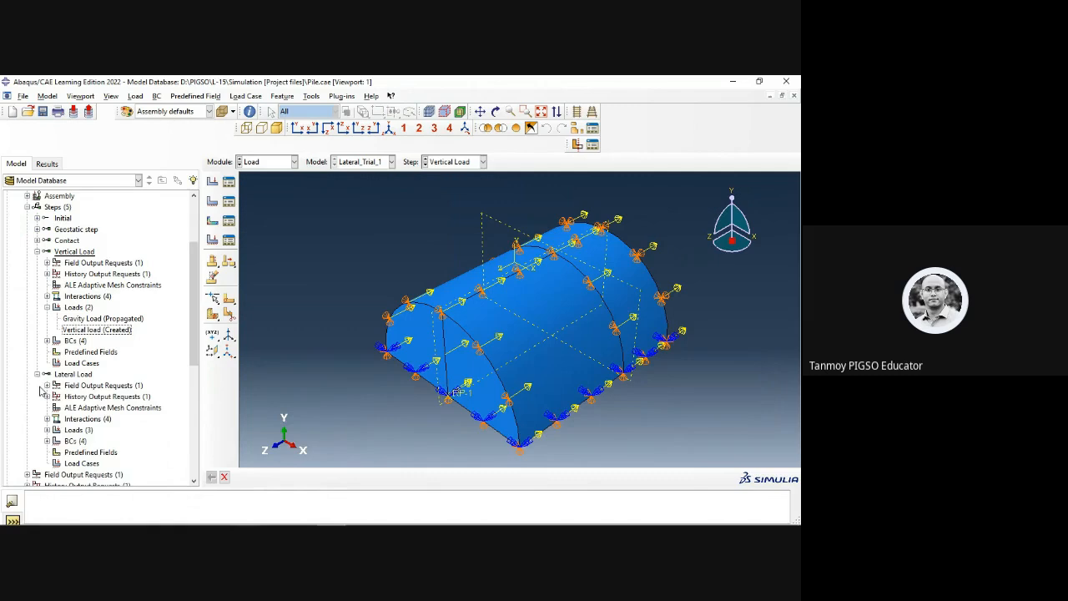
pyautogui.click(47, 429)
pyautogui.doubleClick(94, 451)
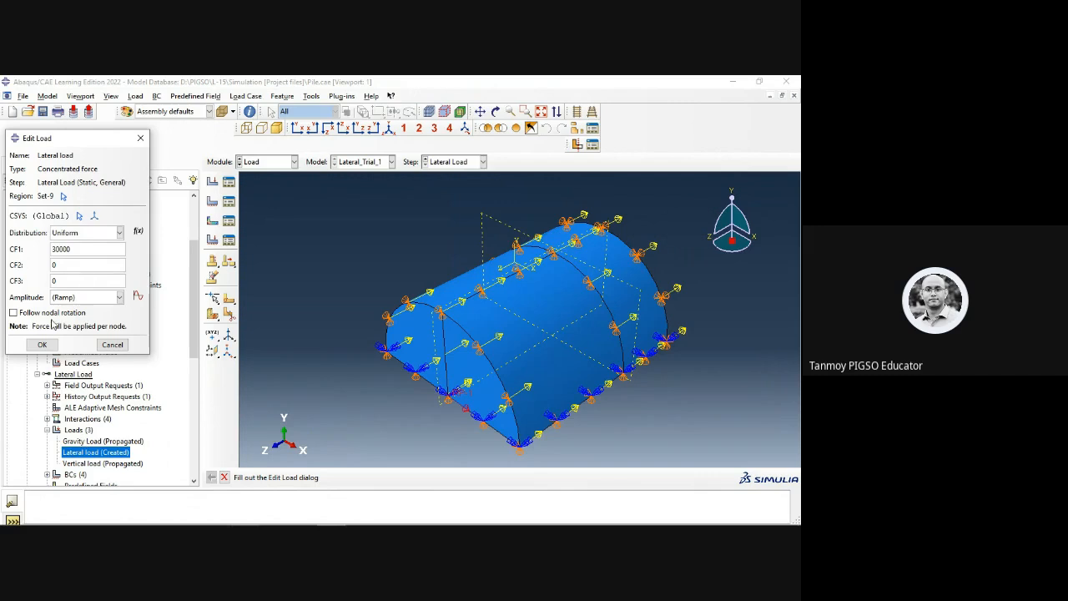
pyautogui.click(42, 345)
# Step: Inspect the Soil material of Lateral_Trial_1, checking its Density and Mohr Coulomb Plasticity behaviors, and close it without changes
pyautogui.scroll(-8, 46, 351)
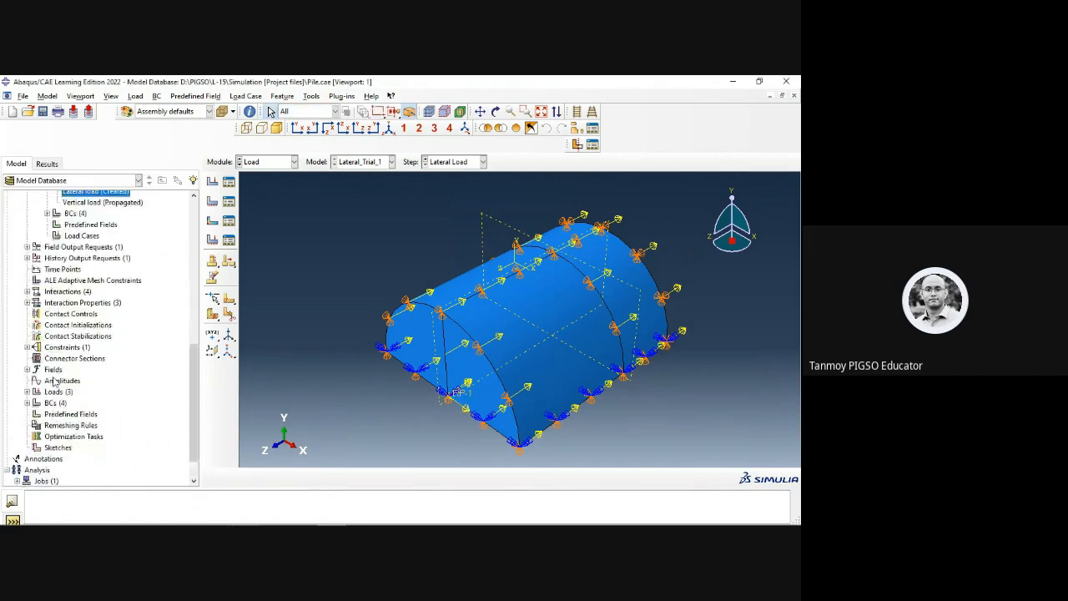
pyautogui.scroll(9, 61, 374)
pyautogui.scroll(5, 61, 374)
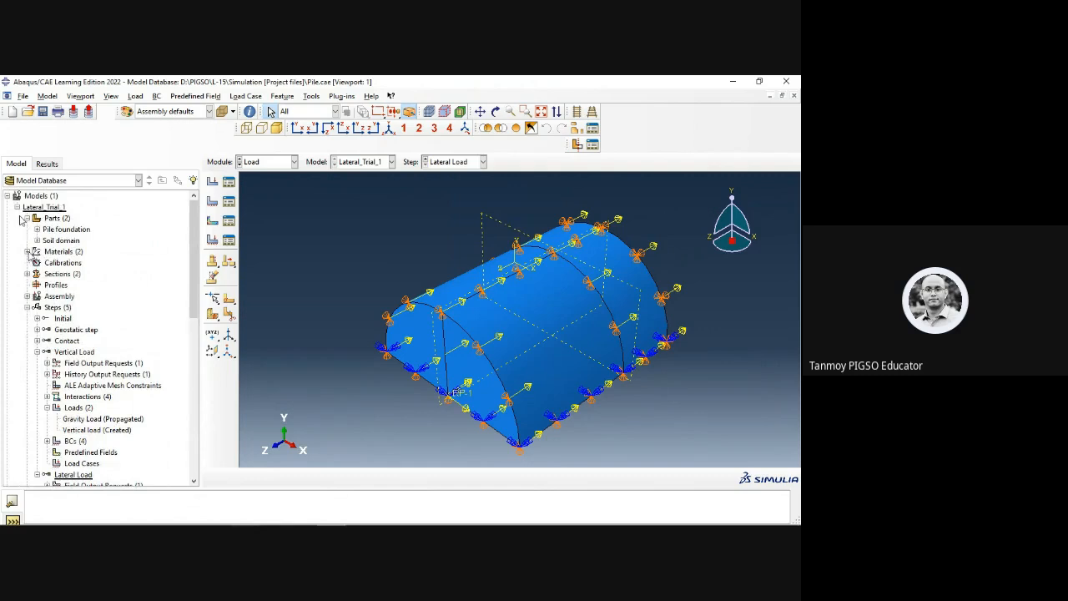
pyautogui.click(27, 252)
pyautogui.click(48, 274)
pyautogui.doubleClick(49, 274)
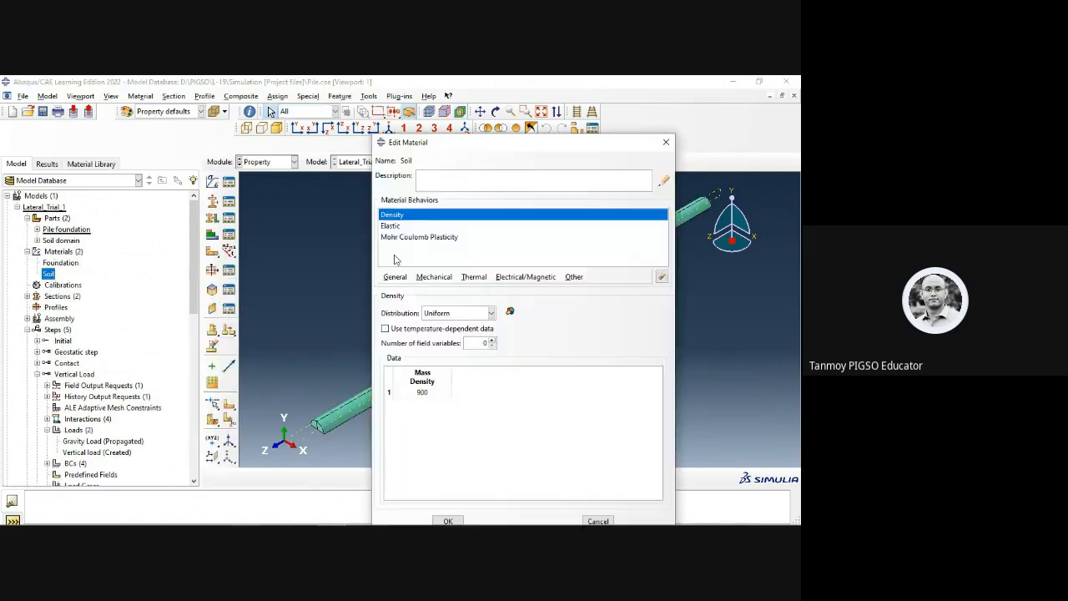
pyautogui.moveTo(467, 144); pyautogui.dragTo(358, 92)
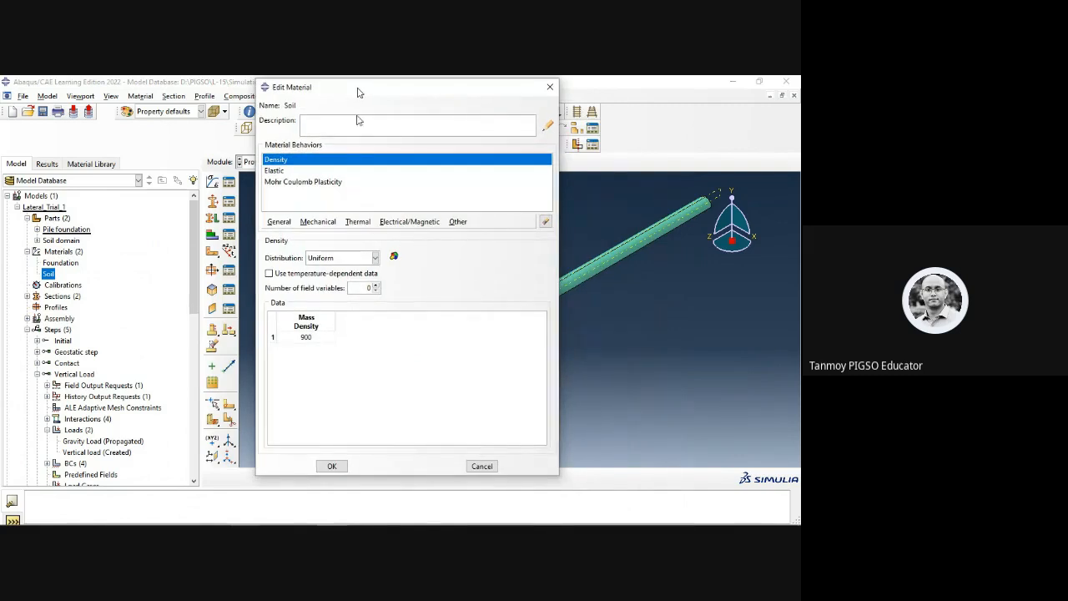
pyautogui.click(318, 183)
pyautogui.click(318, 166)
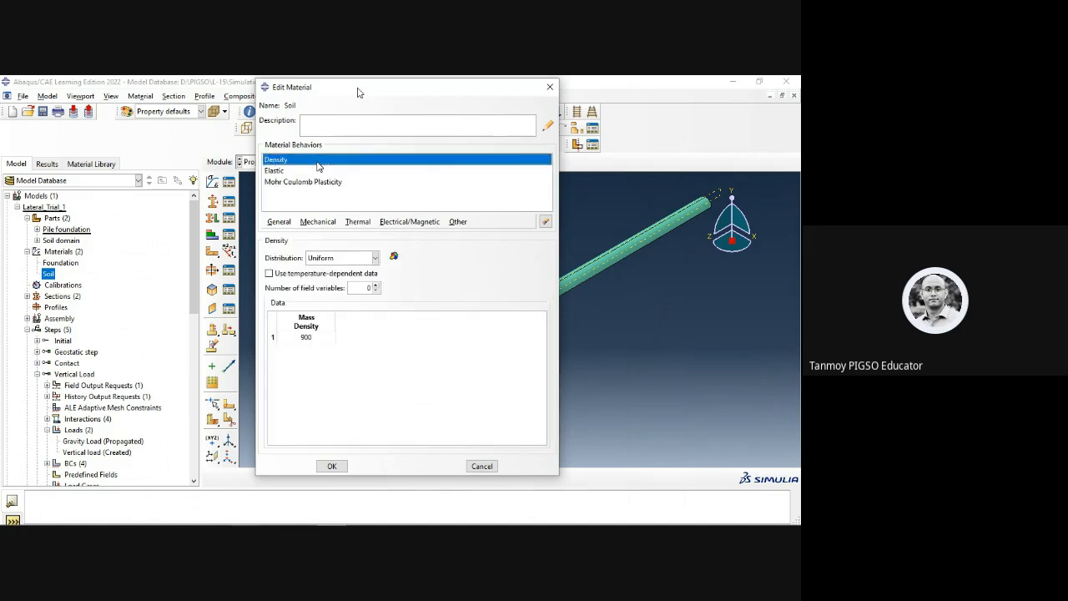
pyautogui.click(550, 87)
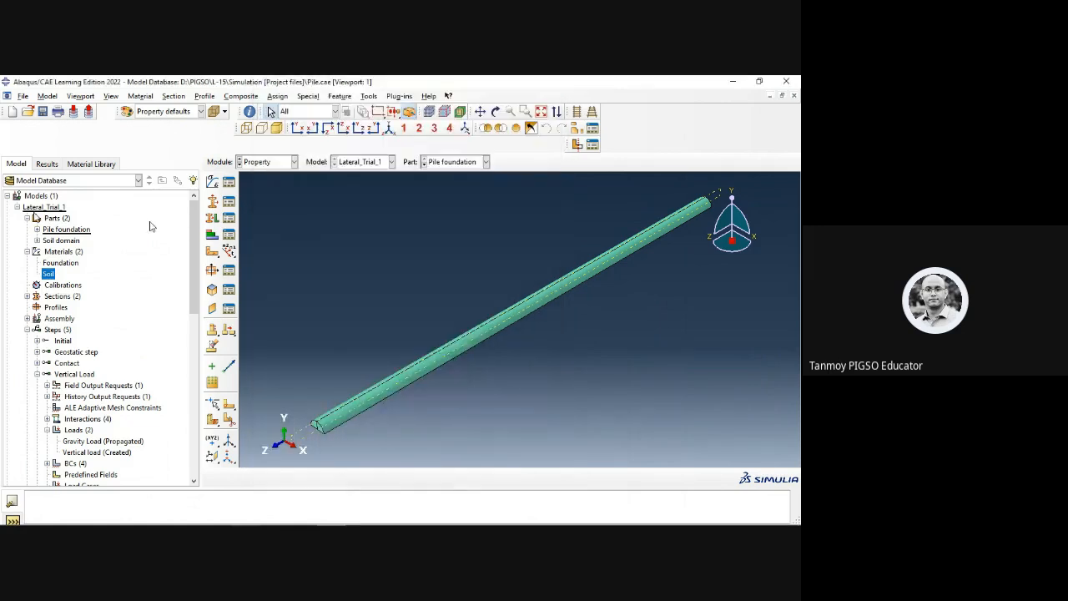
# Step: Copy the Lateral_Trial_1 model to a new model named Lateral_Trial_1-MDP
pyautogui.click(27, 218)
pyautogui.click(27, 229)
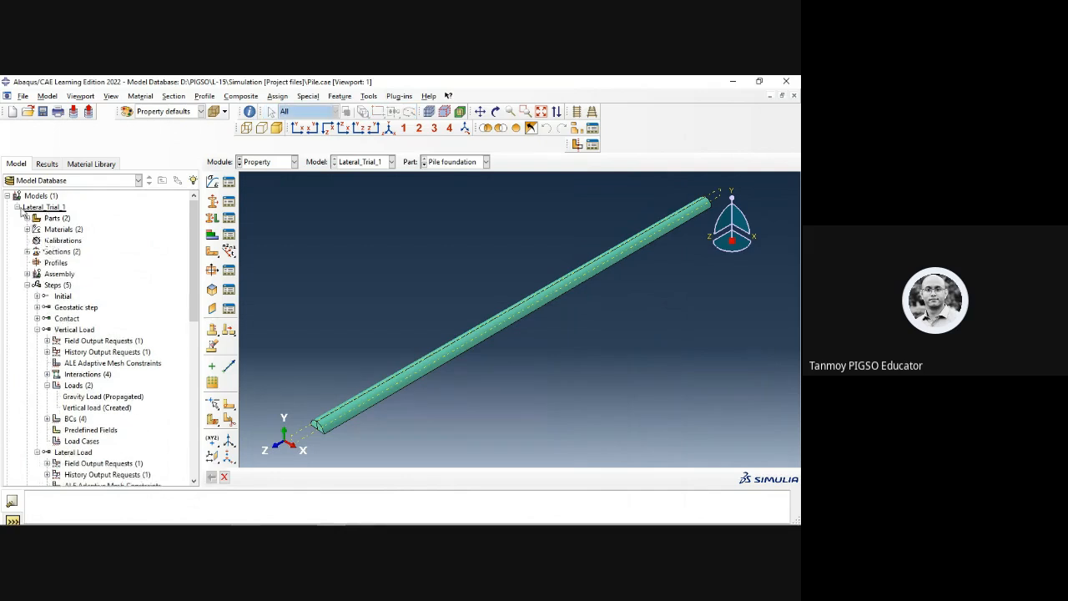
pyautogui.click(17, 206)
pyautogui.rightClick(43, 207)
pyautogui.click(67, 225)
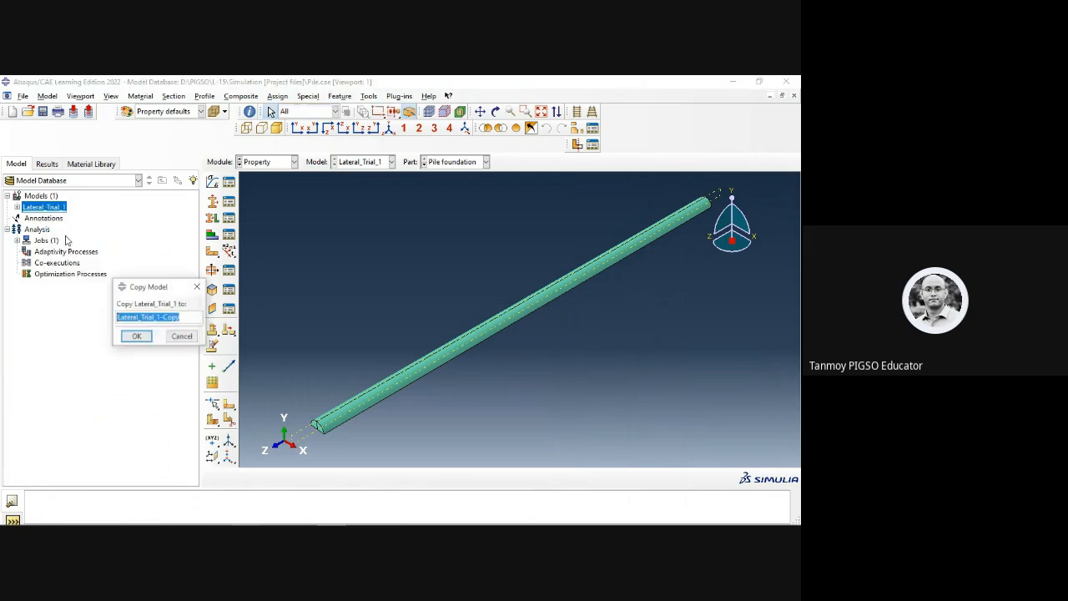
pyautogui.doubleClick(190, 320)
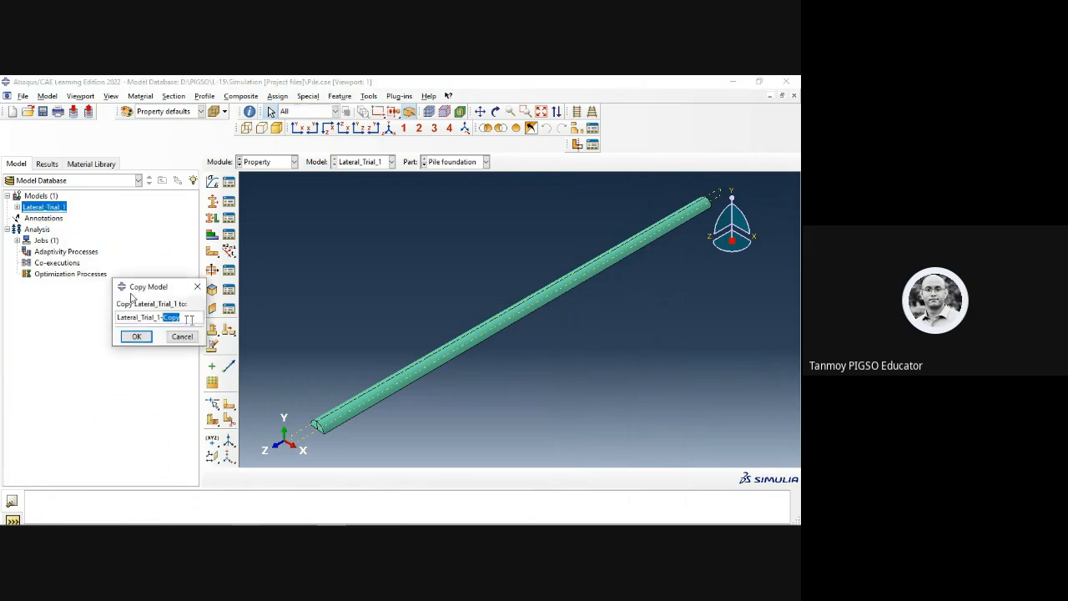
pyautogui.write('D')
pyautogui.write('MP')
pyautogui.click(125, 337)
# Step: Open the Soil material of the Lateral_Trial_1-MDP model for editing
pyautogui.click(18, 218)
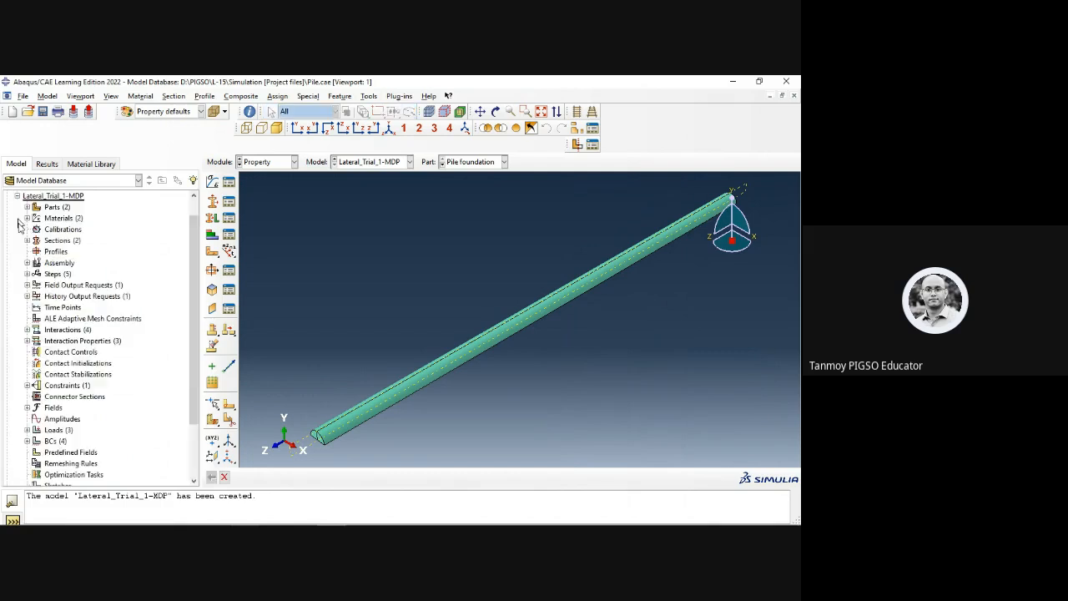
pyautogui.click(26, 218)
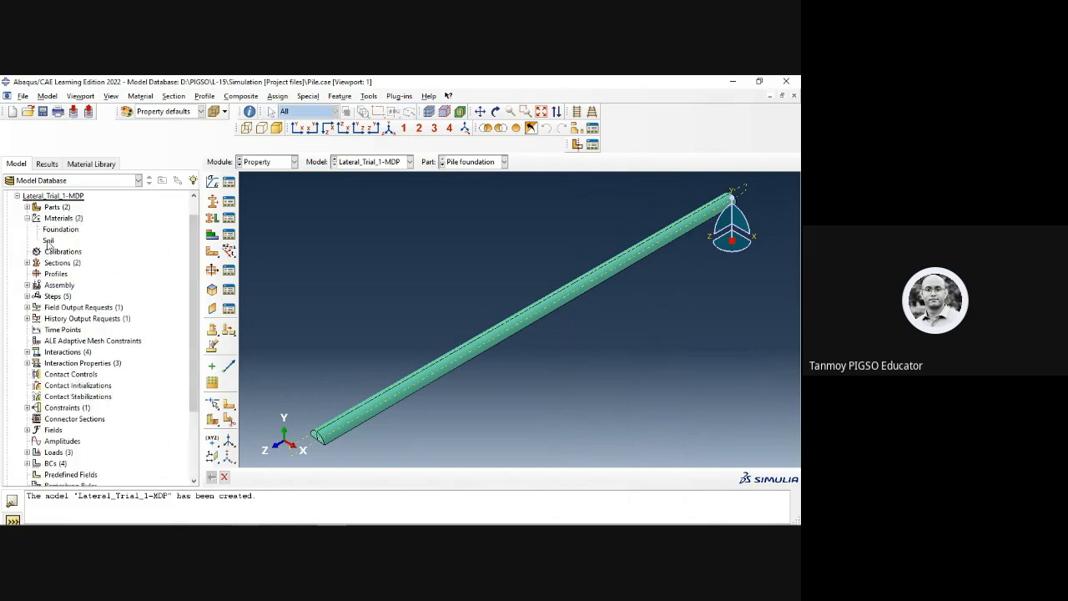
pyautogui.doubleClick(48, 241)
# Step: Check the Modified Drucker-Prager parameter table in the Word document and return to the Soil material in Abaqus/CAE
pyautogui.moveTo(293, 521)
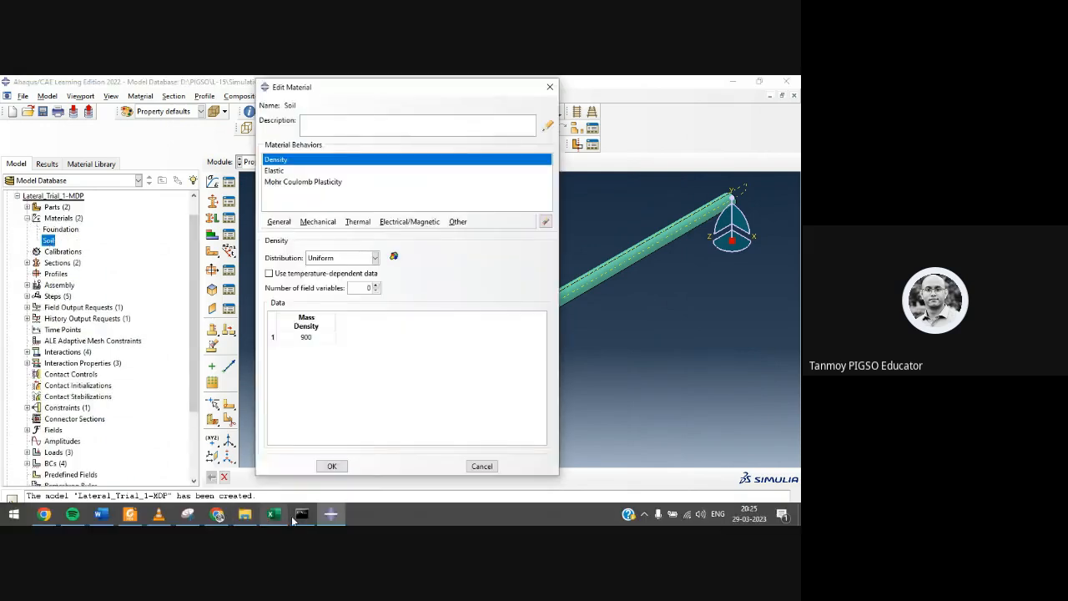
pyautogui.click(129, 514)
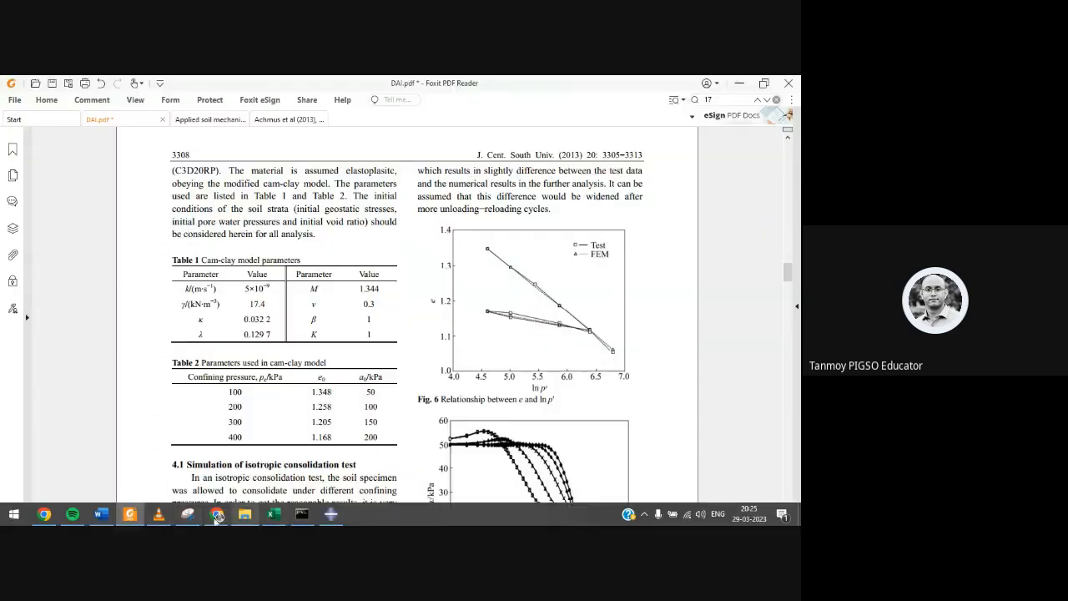
pyautogui.click(101, 514)
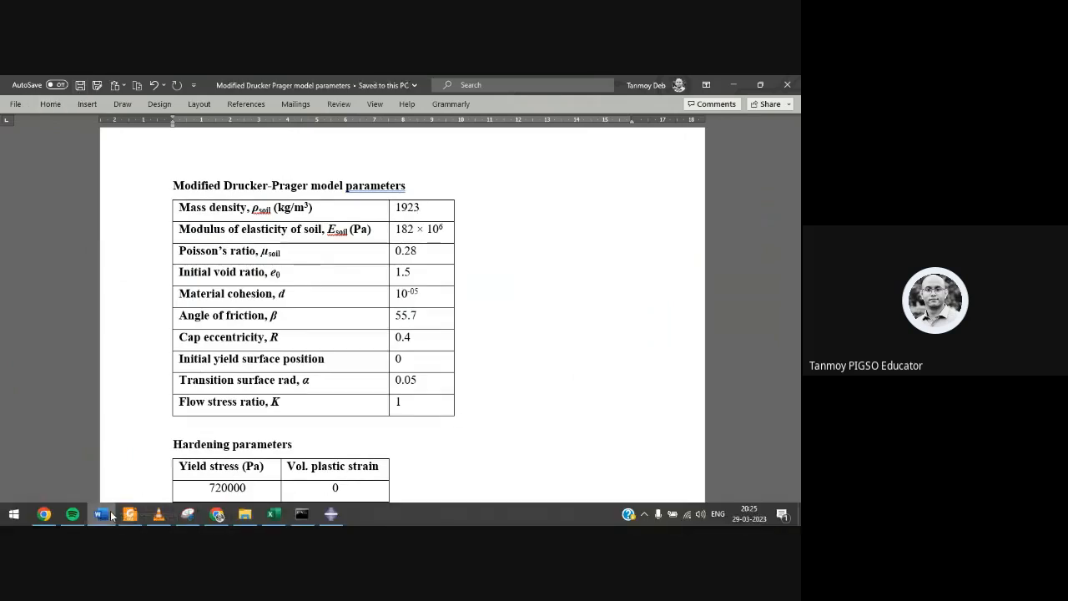
pyautogui.click(330, 514)
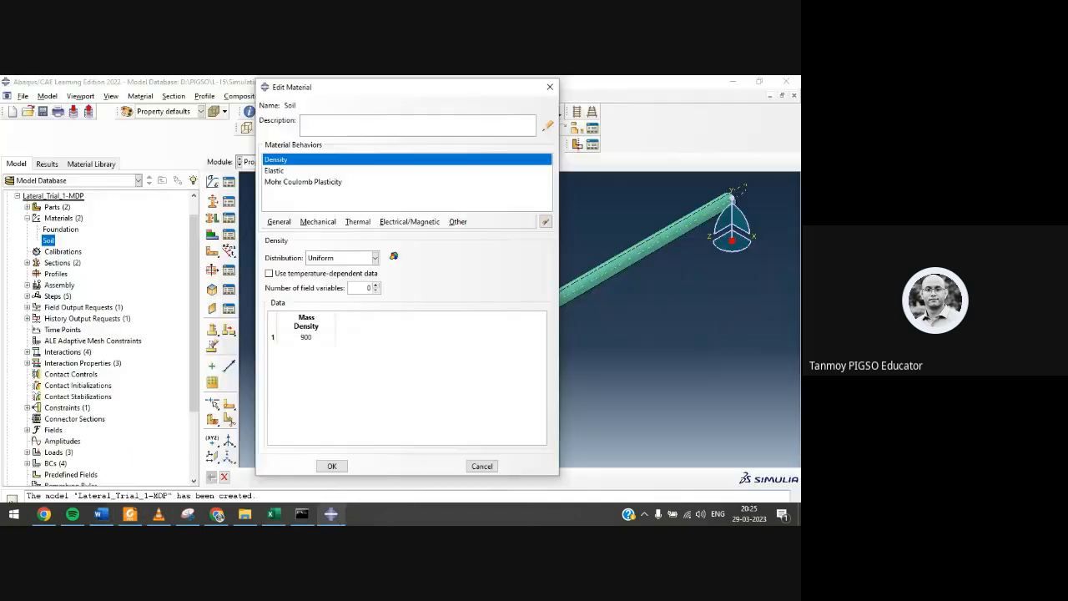
# Step: Set the Soil mass density to 1923 and delete its Elastic and Mohr Coulomb Plasticity behaviors
pyautogui.doubleClick(315, 339)
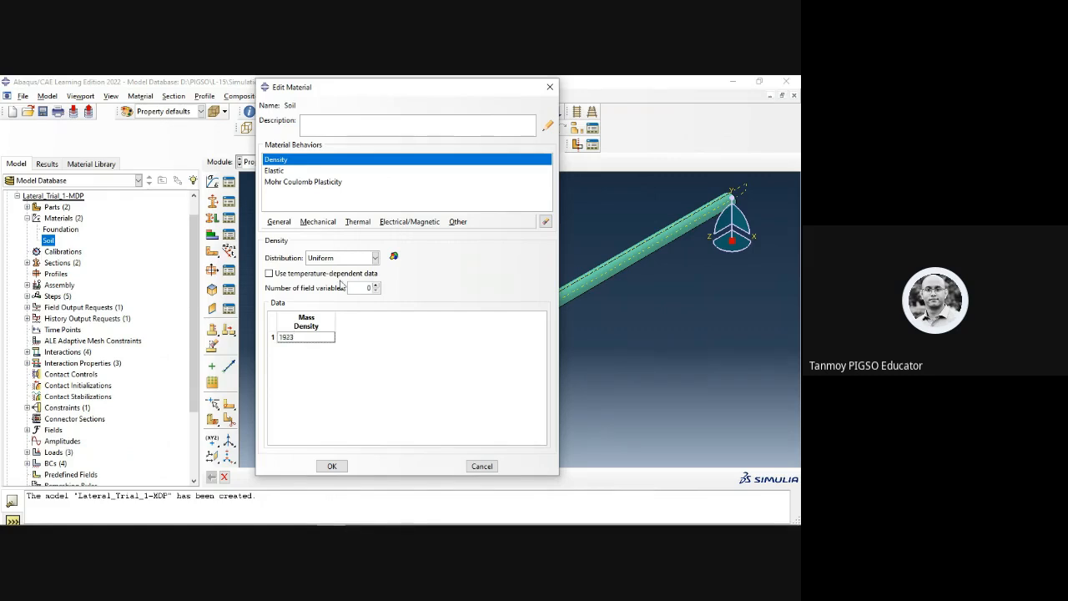
pyautogui.click(326, 172)
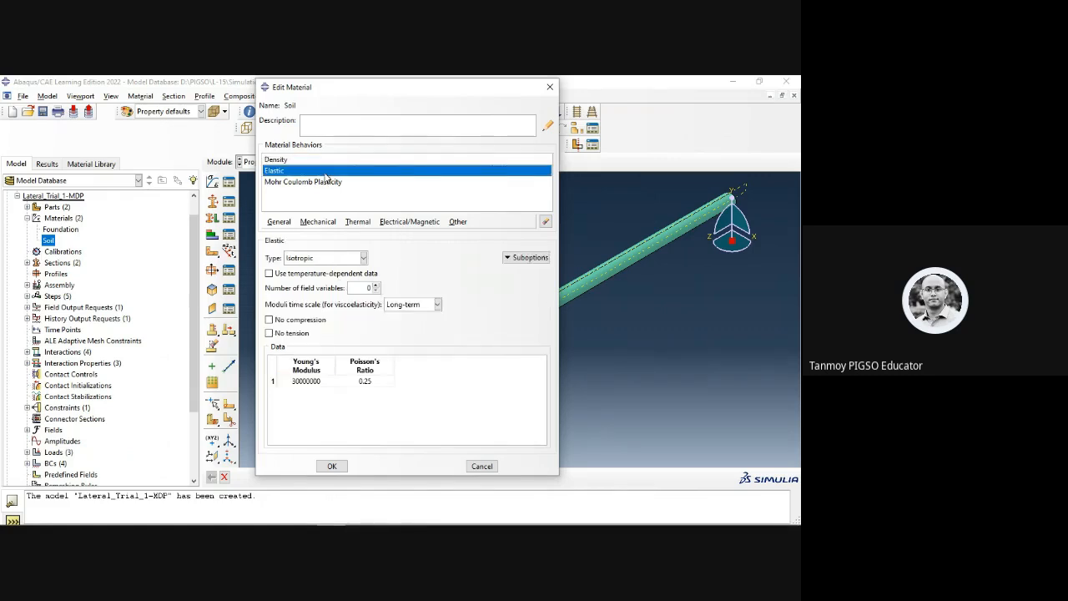
pyautogui.click(546, 222)
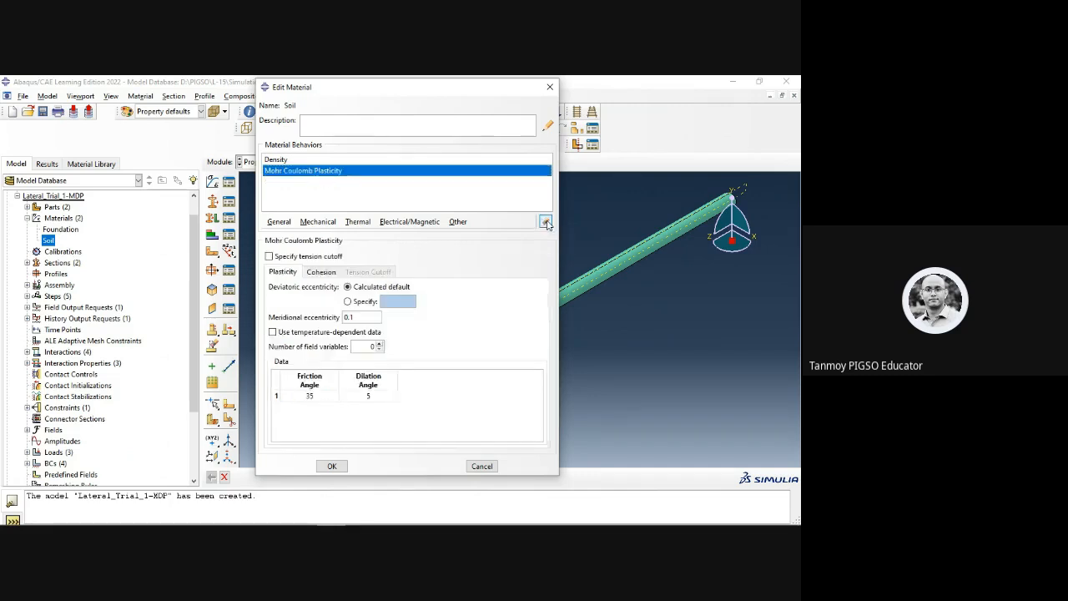
pyautogui.click(546, 222)
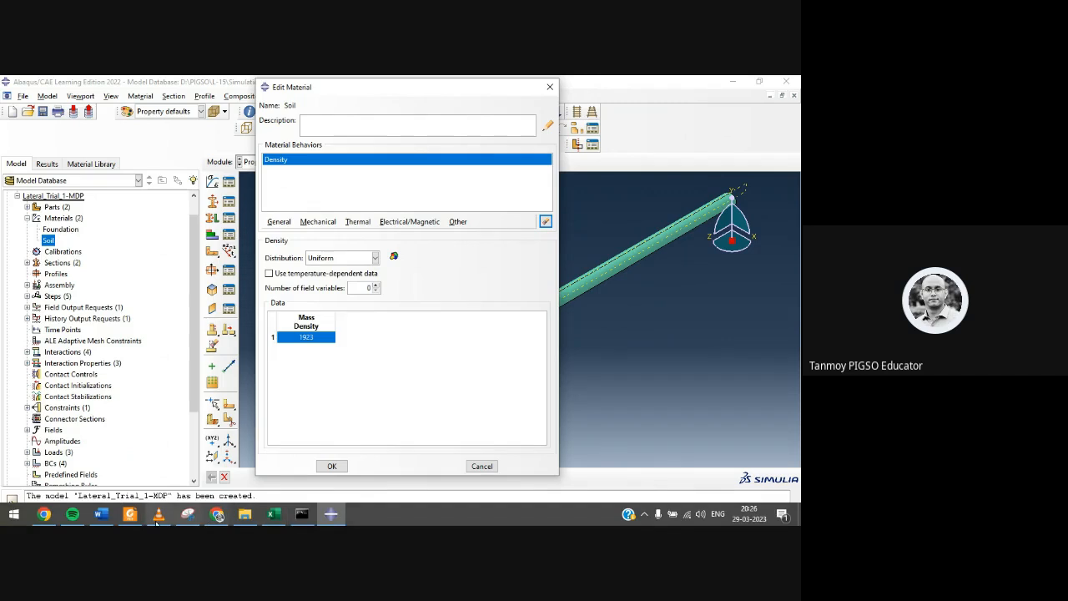
# Step: Check the modulus of elasticity in the Word parameter table and add an isotropic Elastic behavior to the Soil material in Abaqus/CAE
pyautogui.click(100, 514)
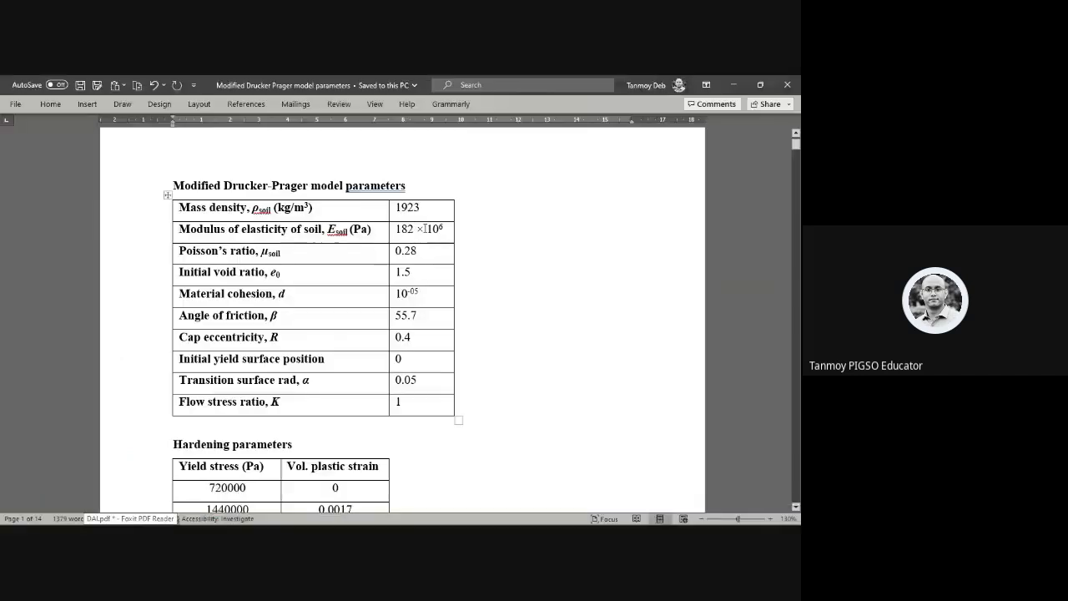
pyautogui.click(104, 519)
pyautogui.click(104, 519)
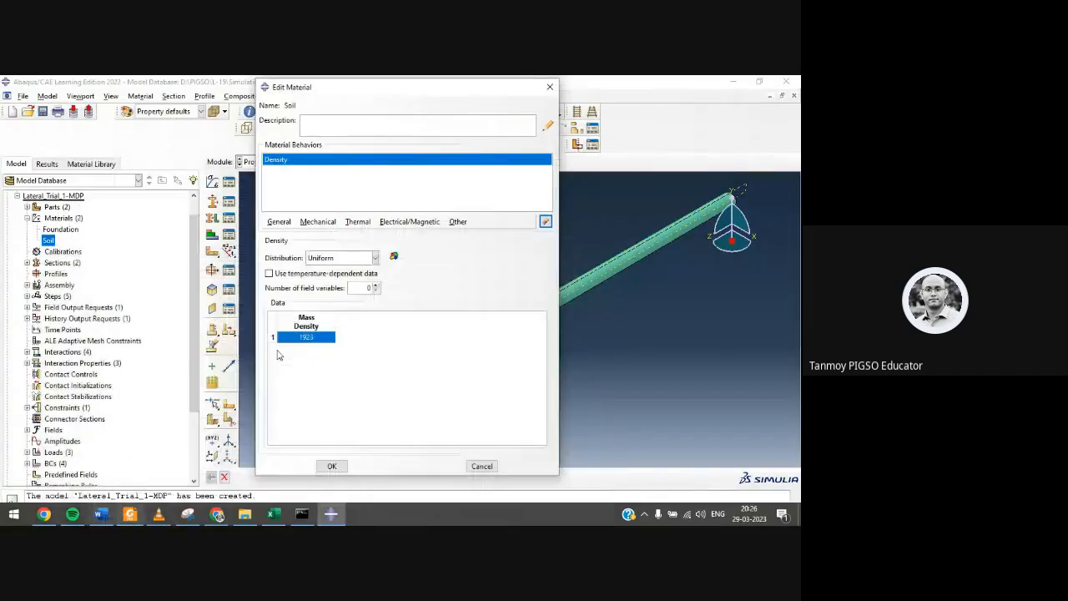
pyautogui.click(318, 221)
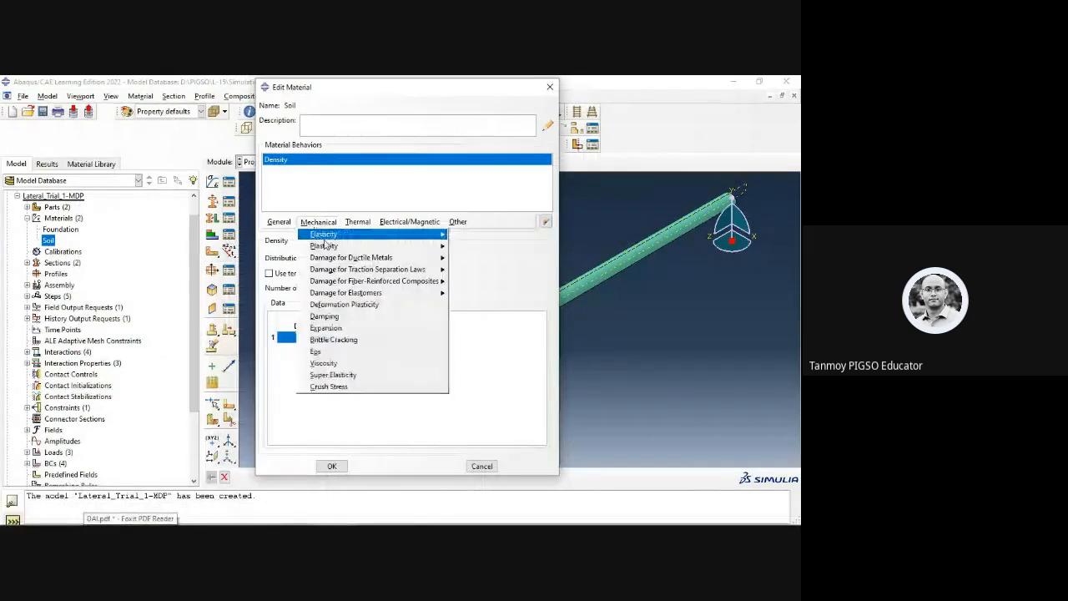
pyautogui.moveTo(325, 239)
pyautogui.click(469, 237)
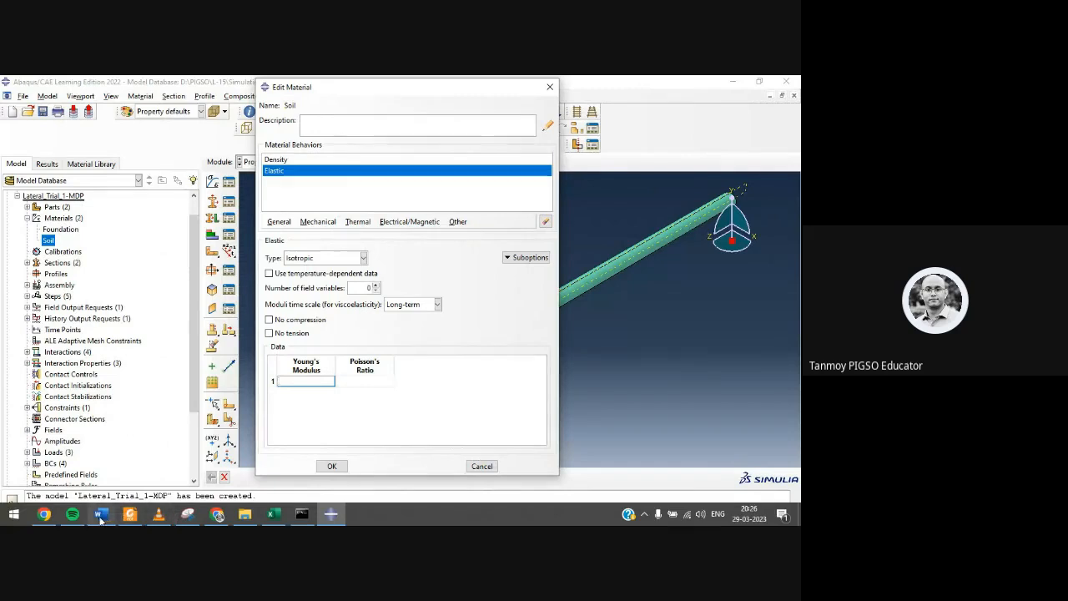
# Step: Try to reuse the 182 × 10^6 modulus copied from the Word table as the Soil's Young's modulus in Abaqus/CAE
pyautogui.click(101, 514)
pyautogui.moveTo(444, 229); pyautogui.dragTo(398, 228)
pyautogui.hotkey('ctrl', 'c')
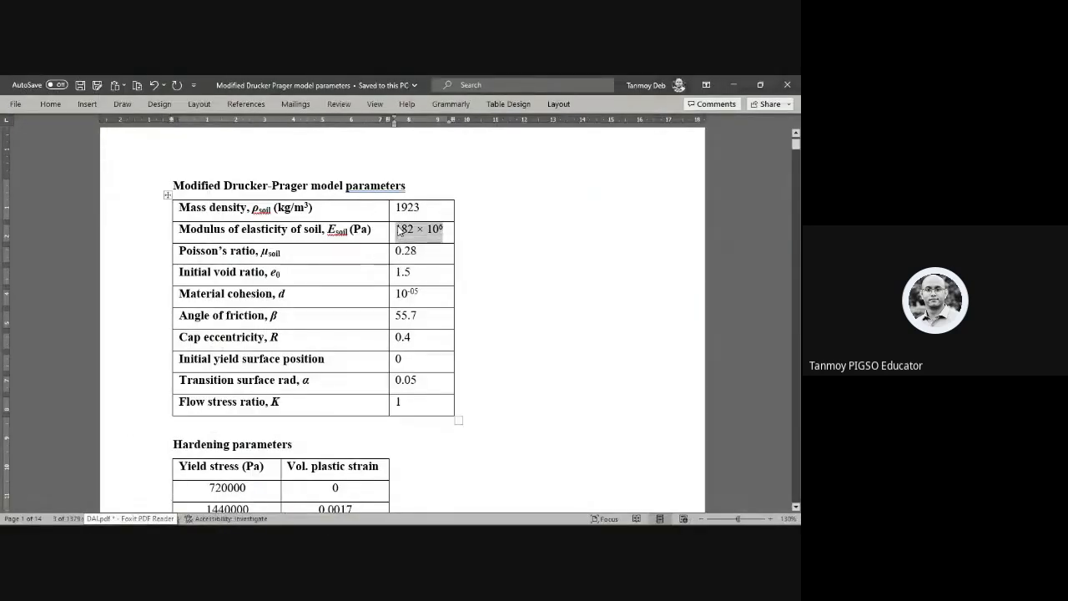
pyautogui.hotkey('alt', 'Tab')
pyautogui.hotkey('ctrl', 'v')
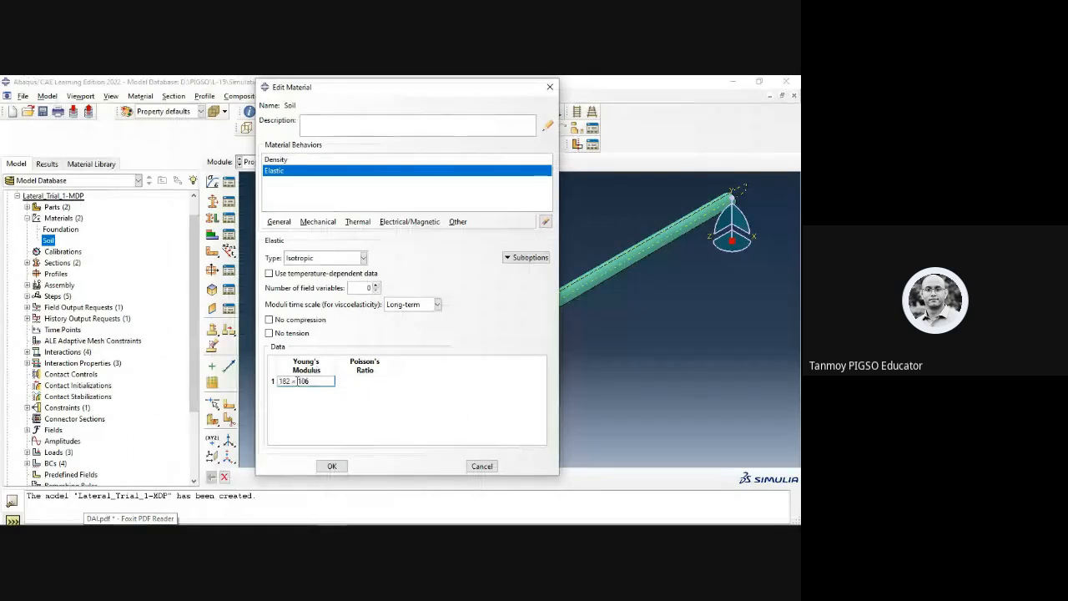
pyautogui.moveTo(298, 382); pyautogui.dragTo(293, 381)
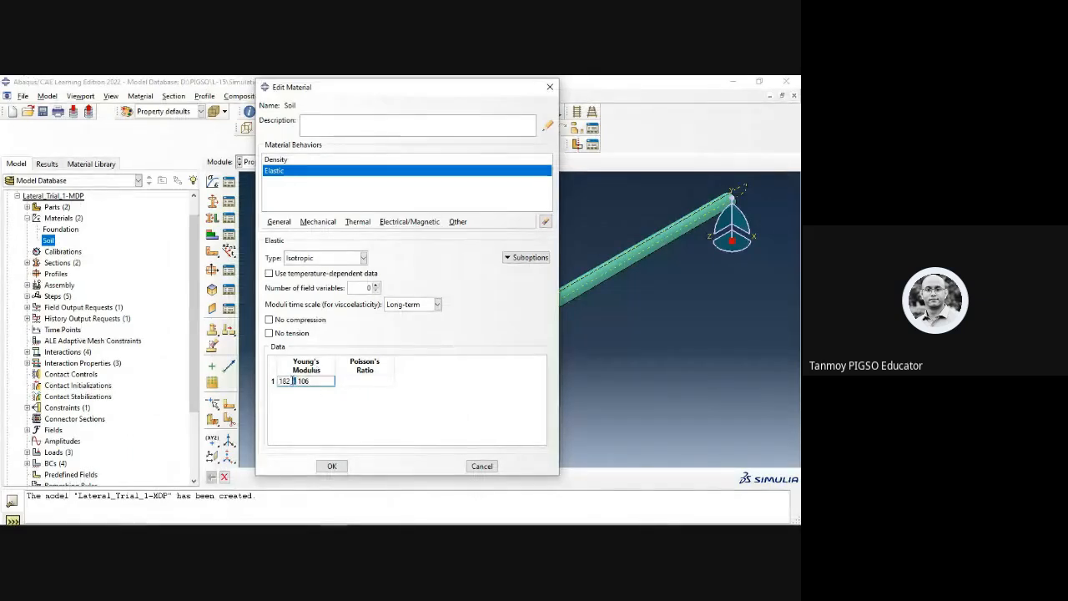
pyautogui.write('e')
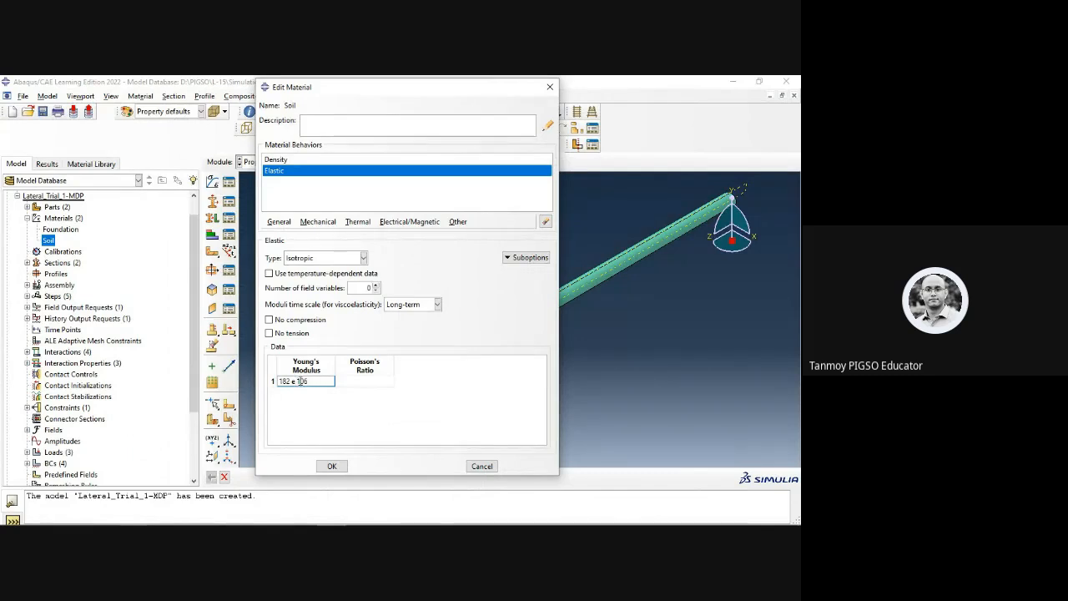
pyautogui.press('BackSpace')
pyautogui.press('BackSpace')
pyautogui.press('BackSpace')
# Step: Set the Soil's Young's modulus to 182e6 and its Poisson's ratio to 0.28, consulting the Word parameter table
pyautogui.tripleClick(301, 381)
pyautogui.press('BackSpace')
pyautogui.write('182e')
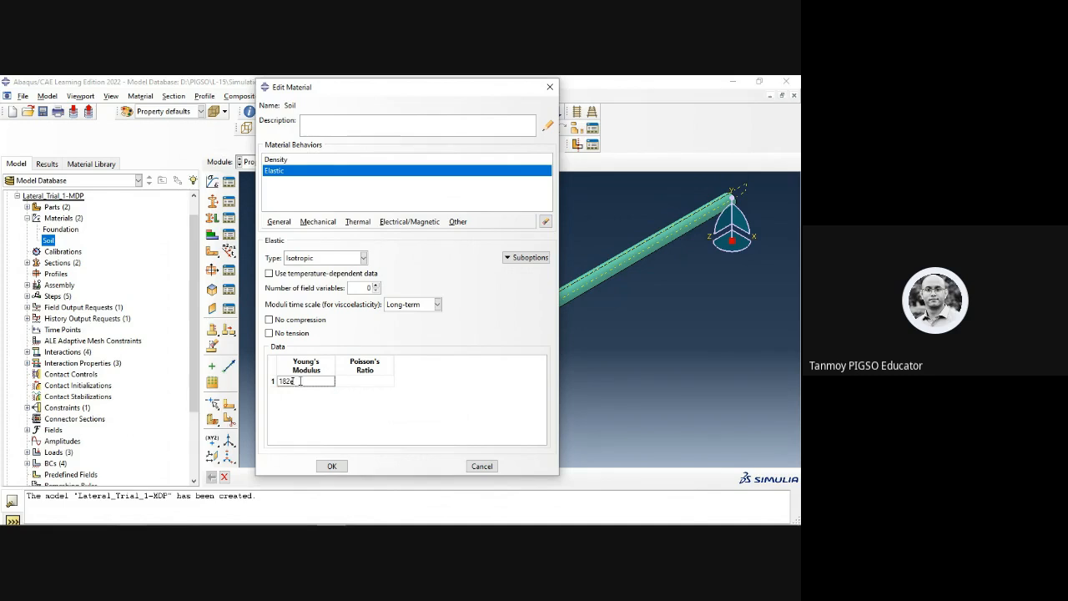
pyautogui.press('Tab')
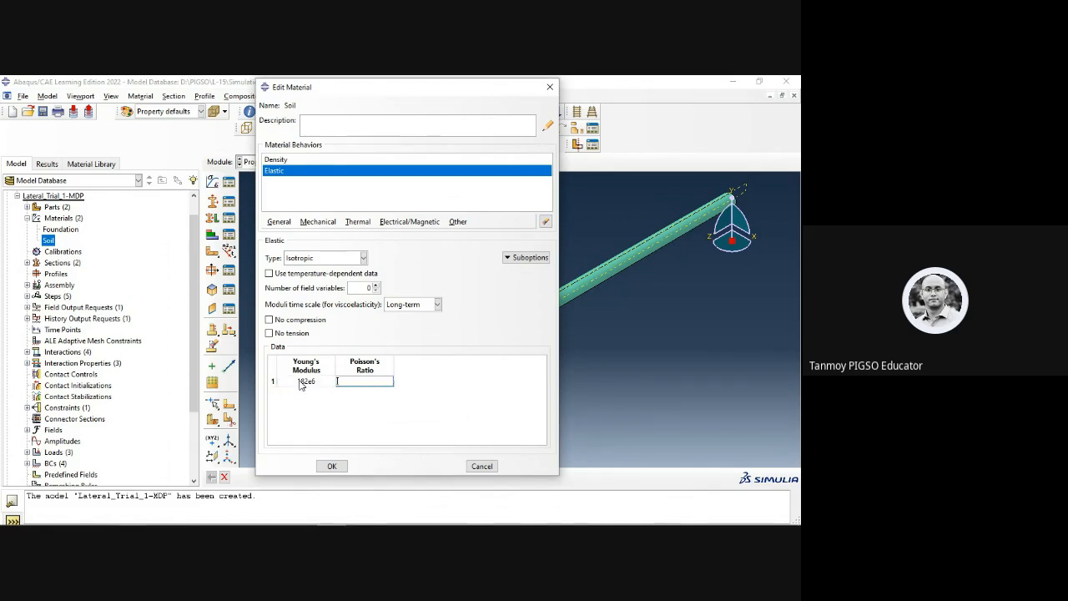
pyautogui.hotkey('alt', 'Tab')
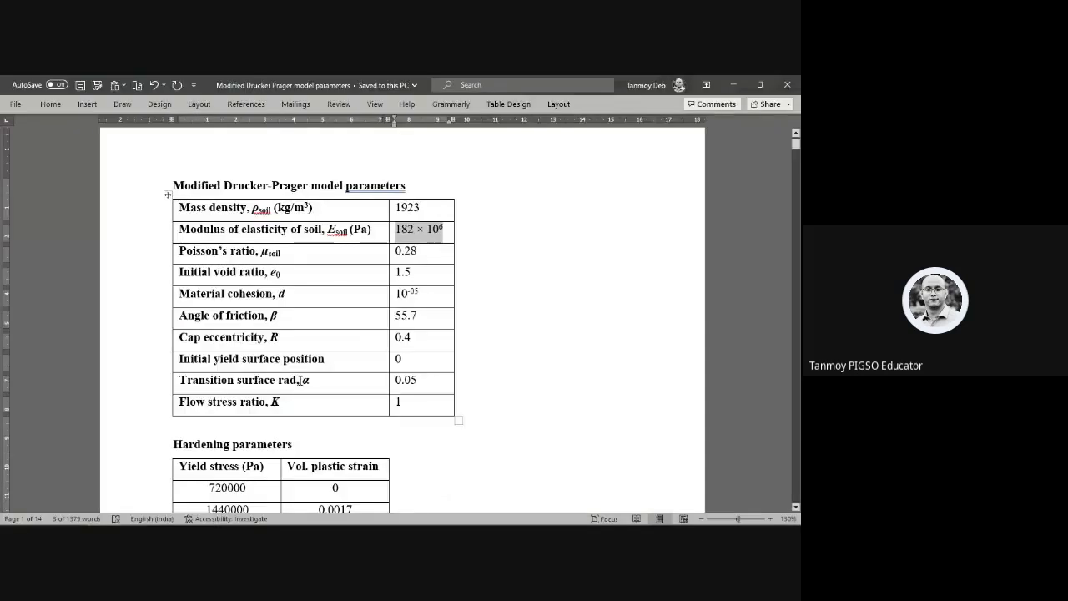
pyautogui.hotkey('alt', 'Tab')
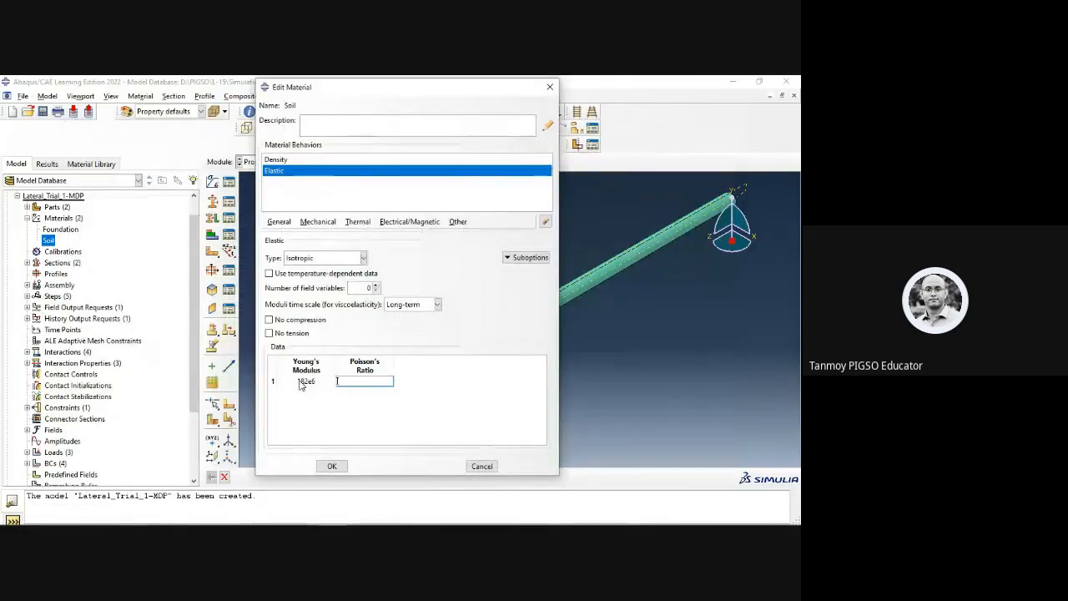
pyautogui.write('0.28')
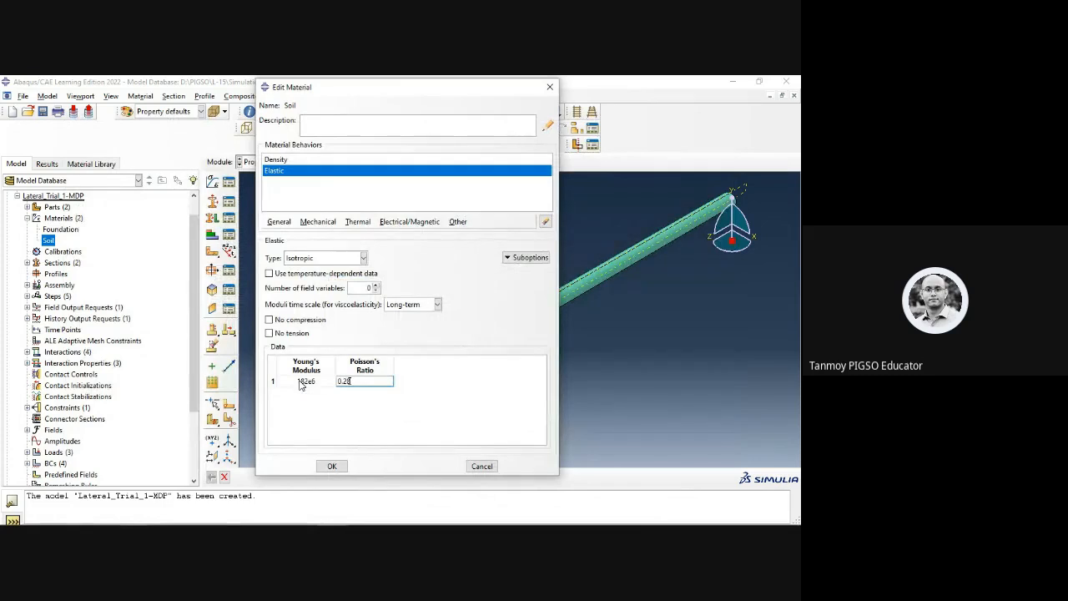
# Step: Check the material cohesion and friction angle rows in the Word table and add a Cap Plasticity behavior to Soil in Abaqus/CAE
pyautogui.hotkey('alt', 'Tab')
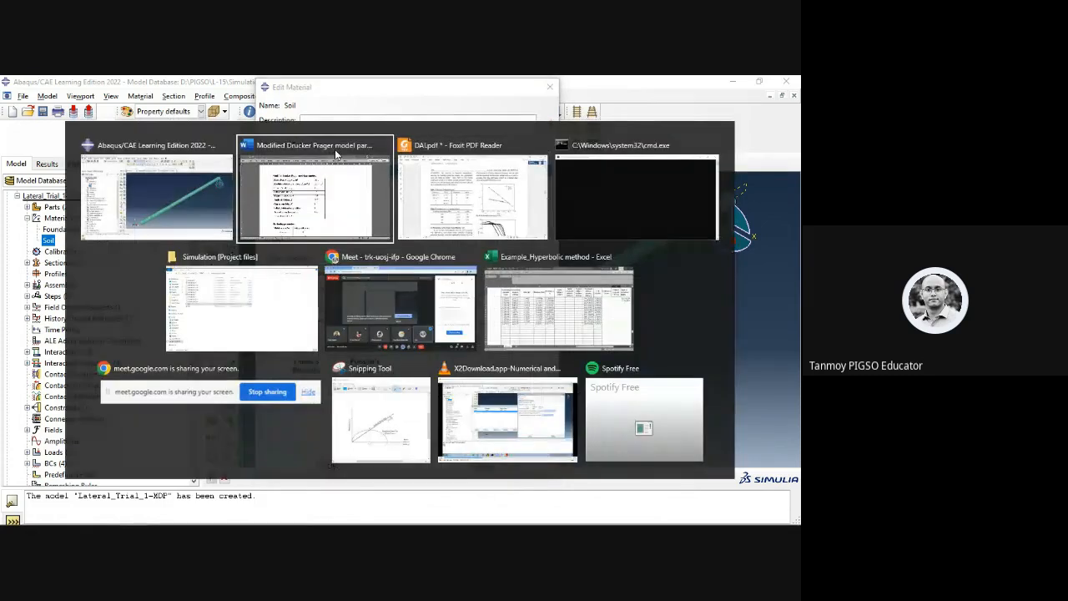
pyautogui.click(412, 253)
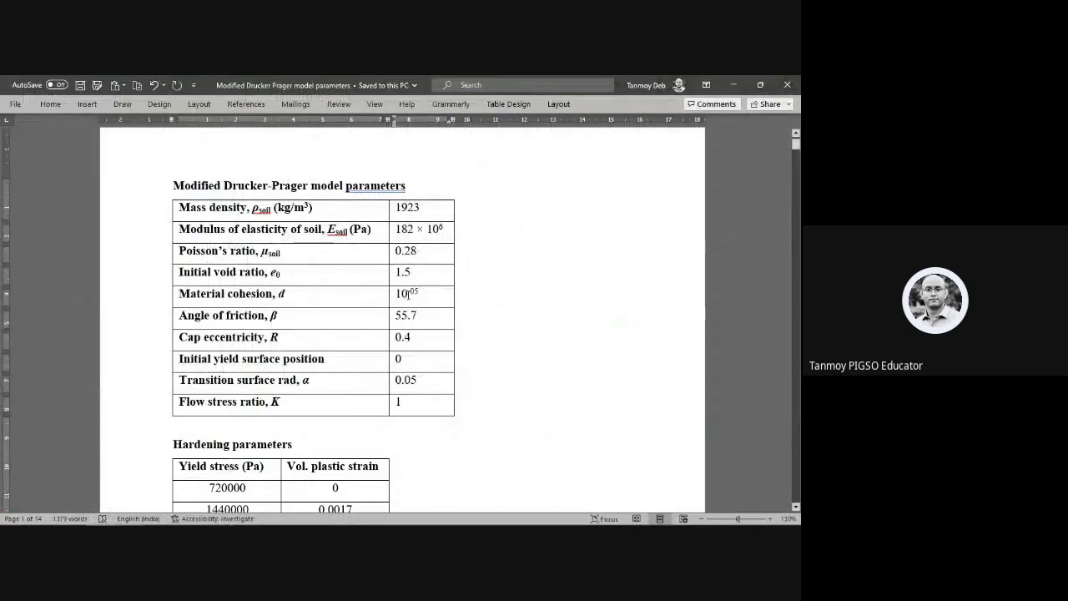
pyautogui.moveTo(422, 295); pyautogui.dragTo(303, 324)
pyautogui.click(303, 323)
pyautogui.hotkey('alt', 'Tab')
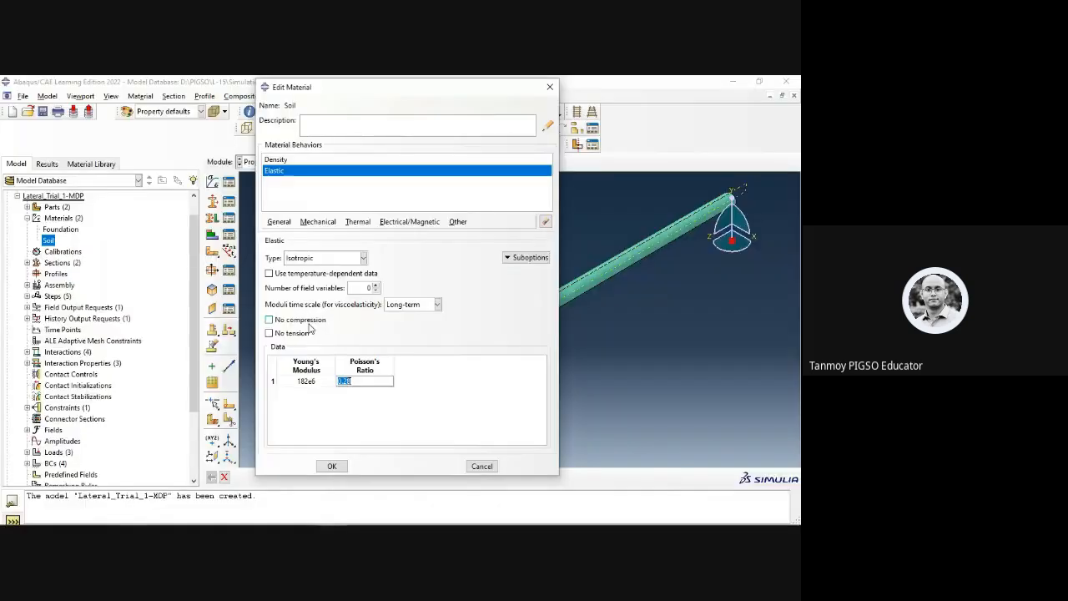
pyautogui.click(323, 222)
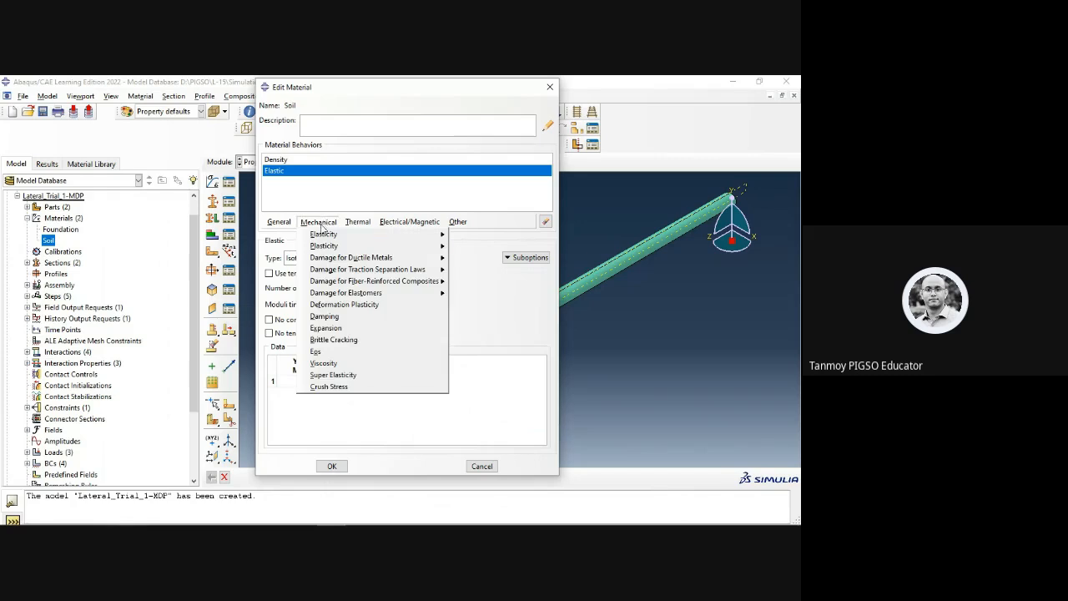
pyautogui.moveTo(326, 249)
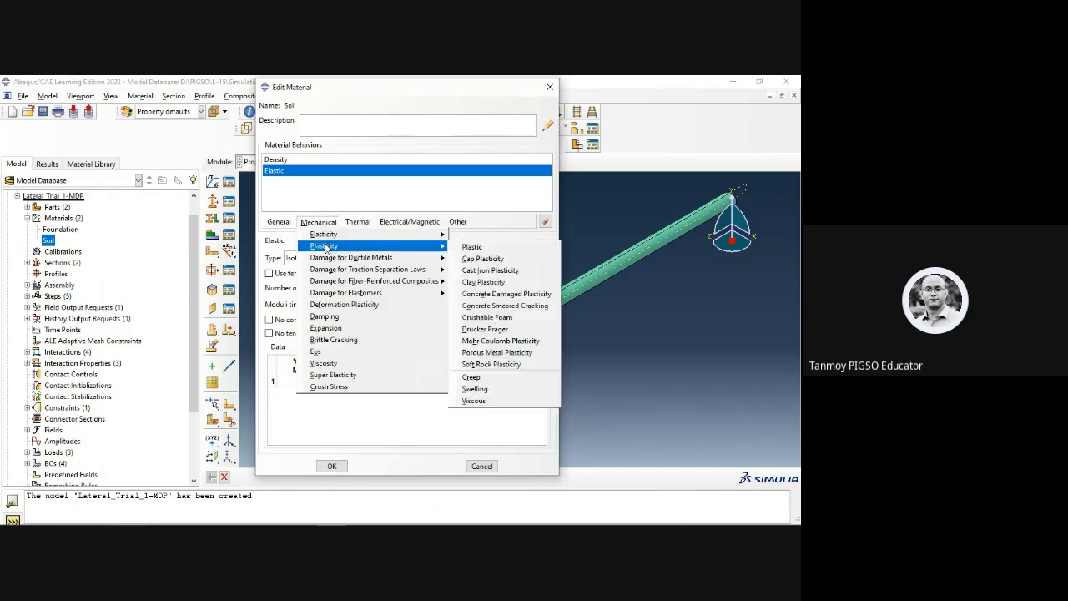
pyautogui.click(494, 259)
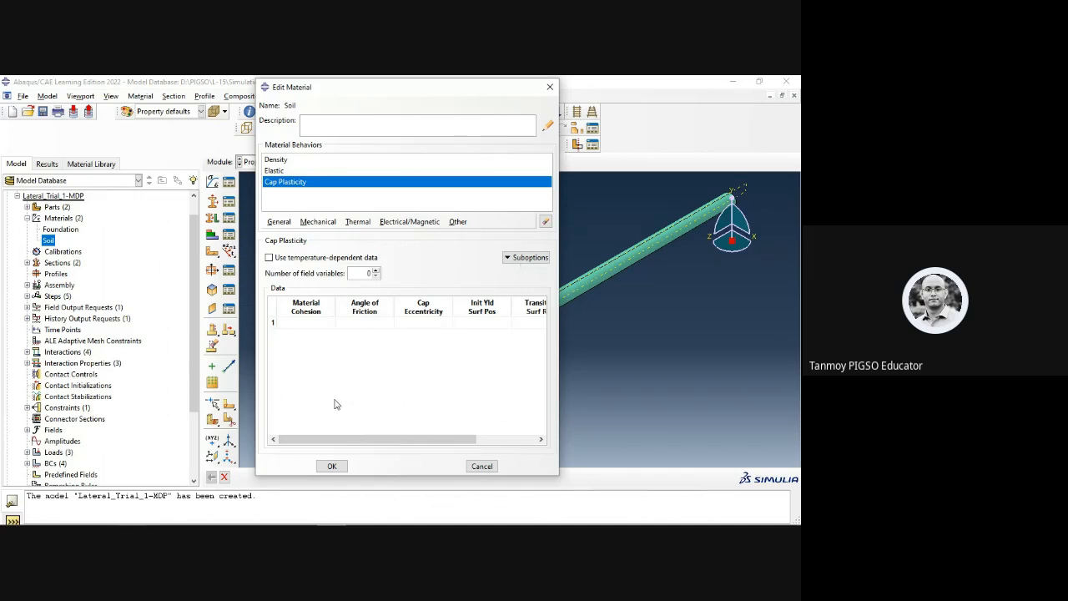
# Step: Set the Cap Plasticity material cohesion to 10e-5 after consulting the Word parameter table
pyautogui.hotkey('alt', 'Tab')
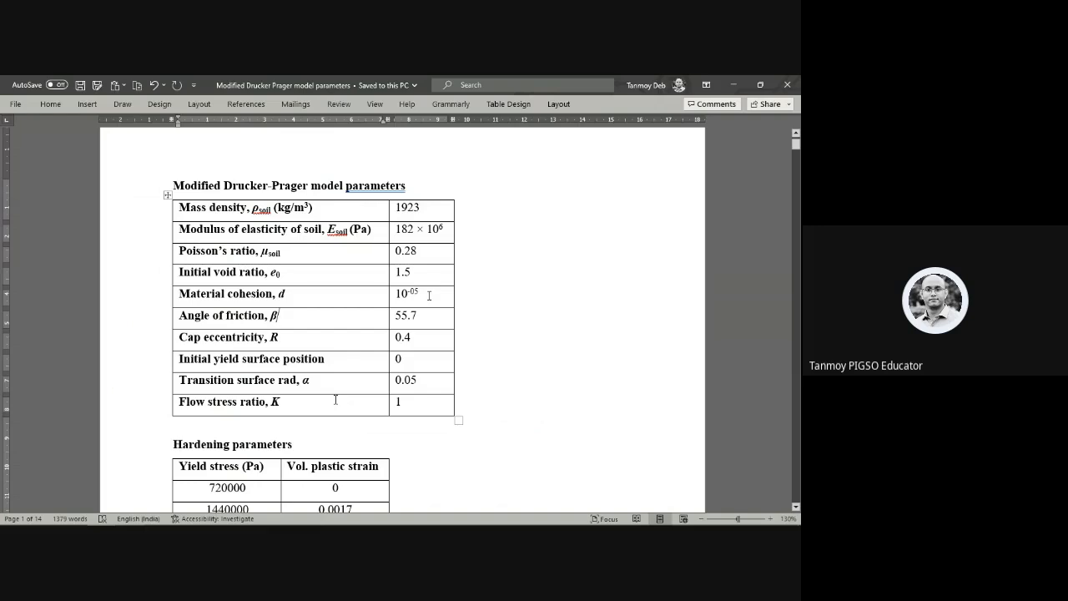
pyautogui.hotkey('alt', 'Tab')
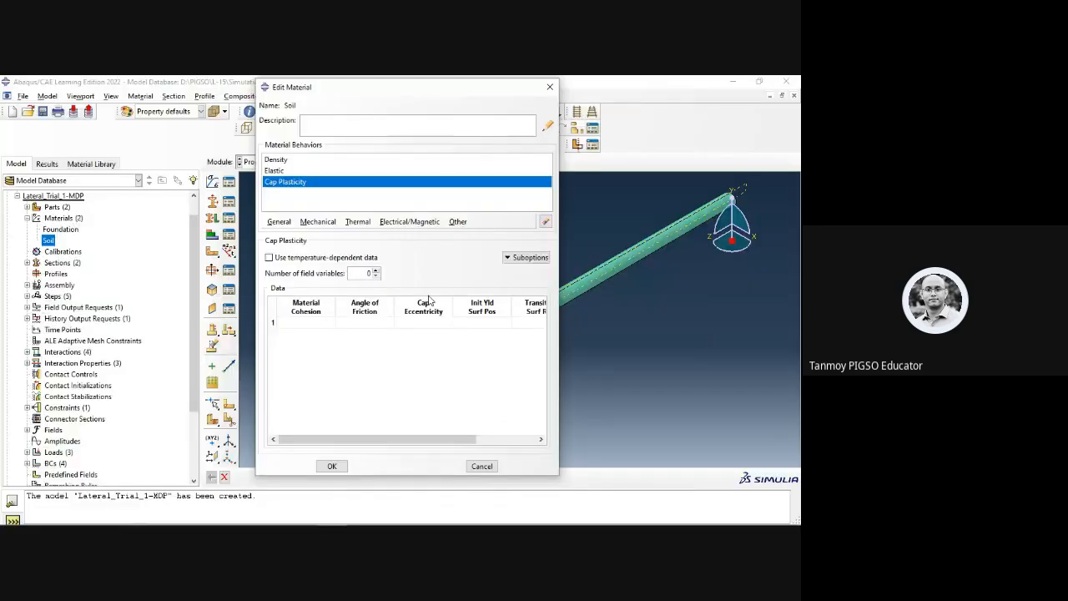
pyautogui.doubleClick(303, 323)
pyautogui.press('Tab')
# Step: Look up the angle of friction in the Word table and set it to 55.7 in the Cap Plasticity data in Abaqus/CAE
pyautogui.hotkey('alt', 'Tab')
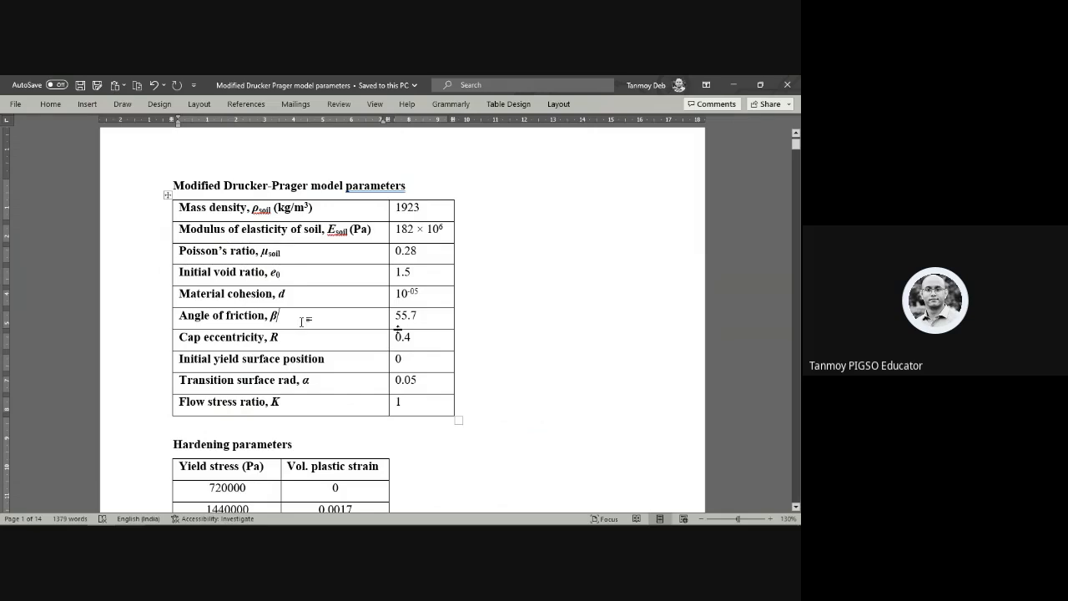
pyautogui.moveTo(422, 315); pyautogui.dragTo(272, 321)
pyautogui.click(272, 323)
pyautogui.moveTo(413, 314); pyautogui.dragTo(298, 313)
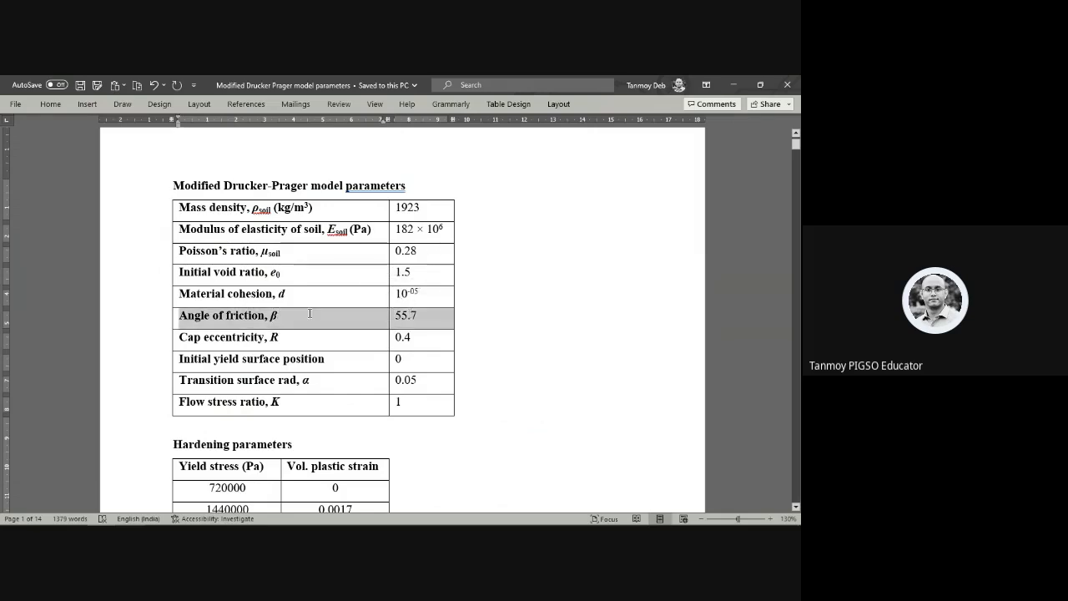
pyautogui.click(266, 321)
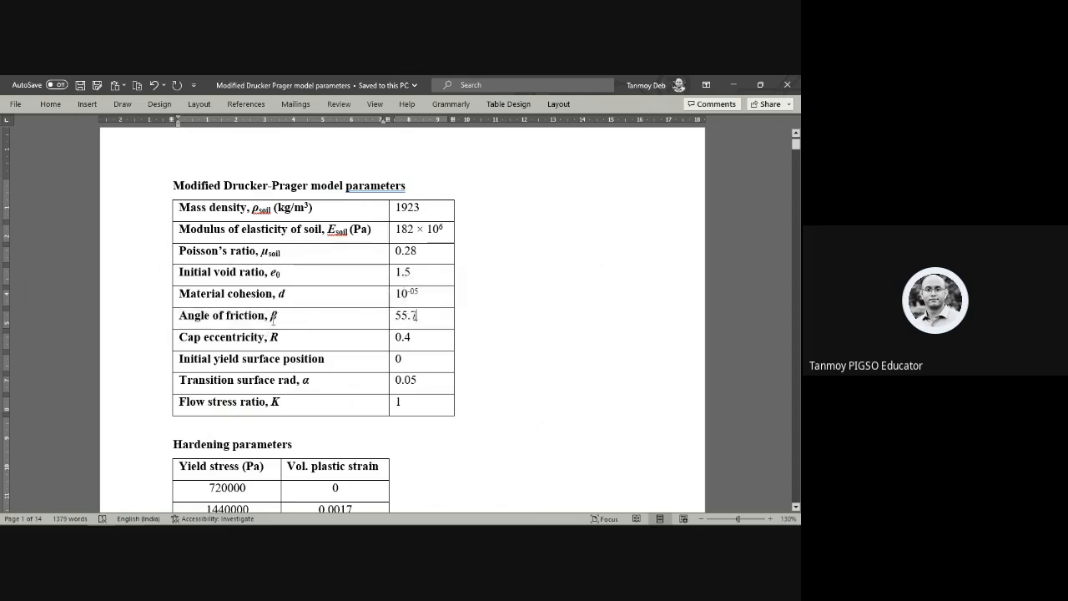
pyautogui.moveTo(417, 317); pyautogui.dragTo(394, 316)
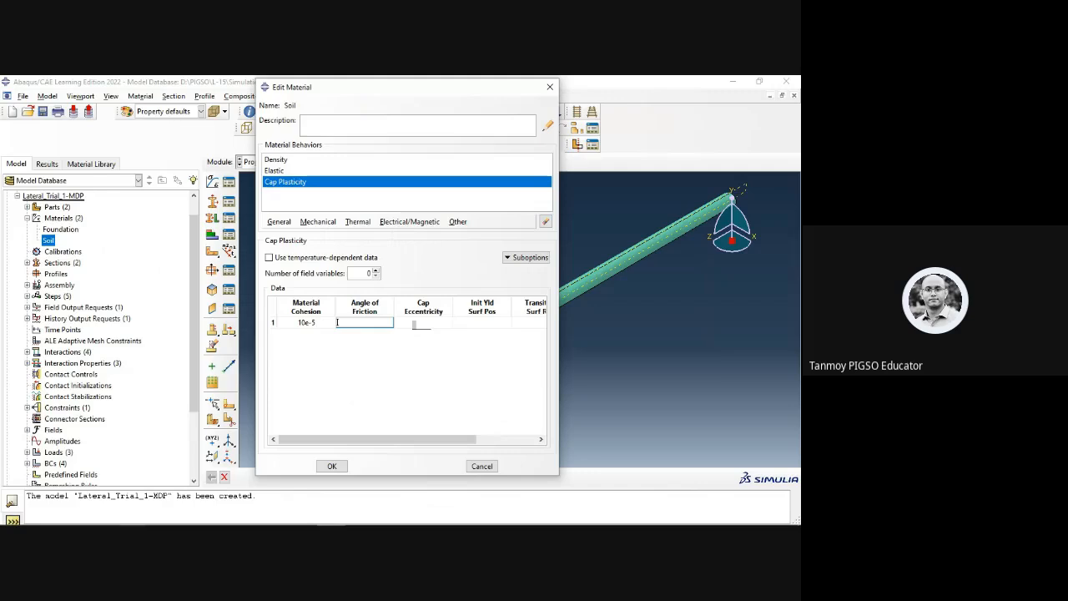
pyautogui.write('55.7')
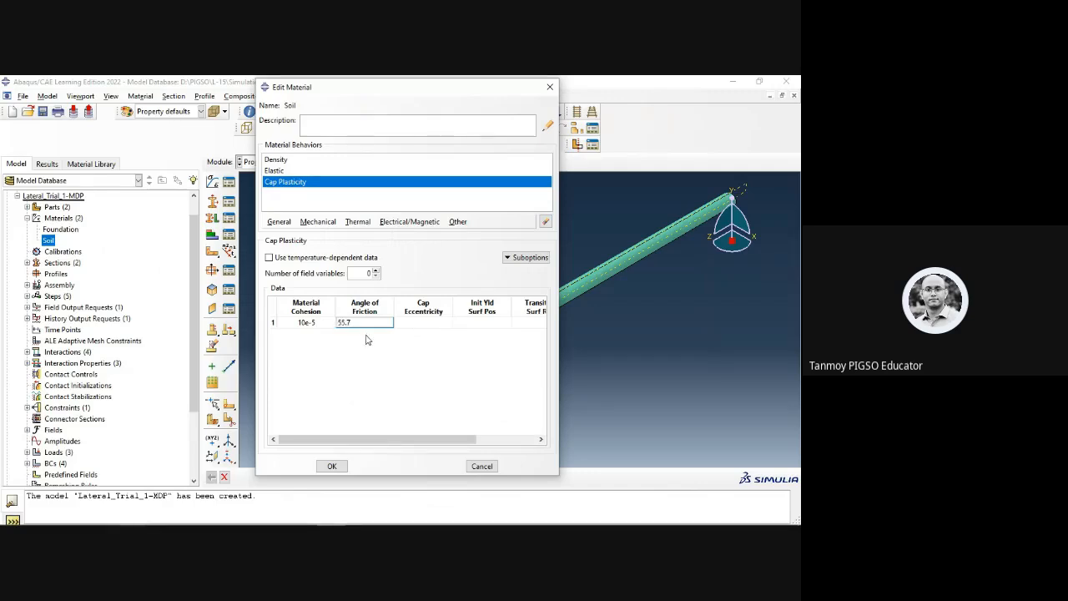
# Step: Look up the cap eccentricity in the Word table and set it to 0.4 in the Cap Plasticity data in Abaqus/CAE
pyautogui.hotkey('alt', 'Tab')
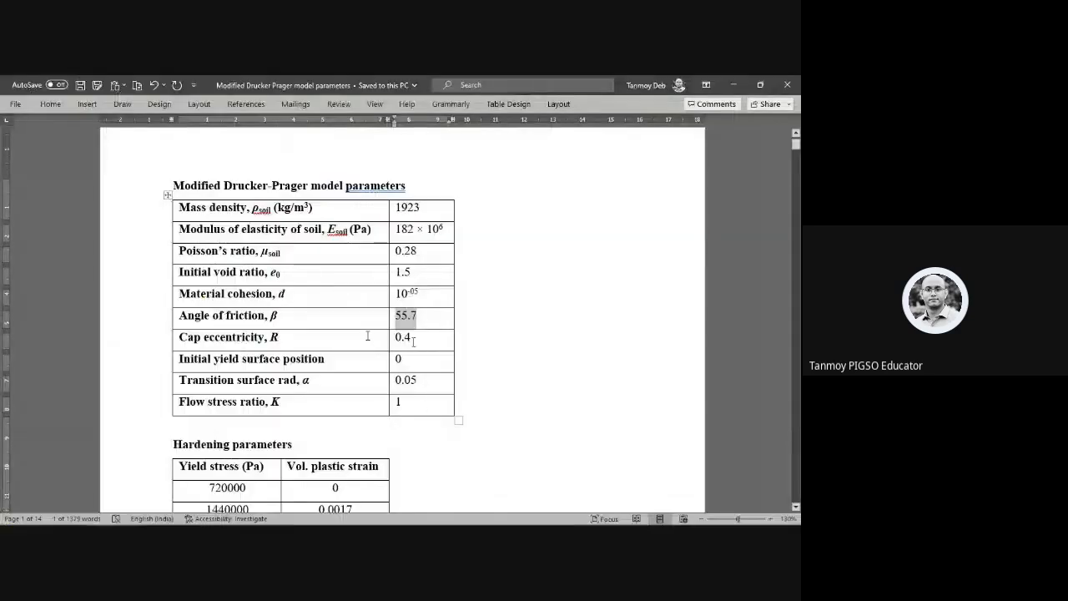
pyautogui.moveTo(412, 340); pyautogui.dragTo(391, 337)
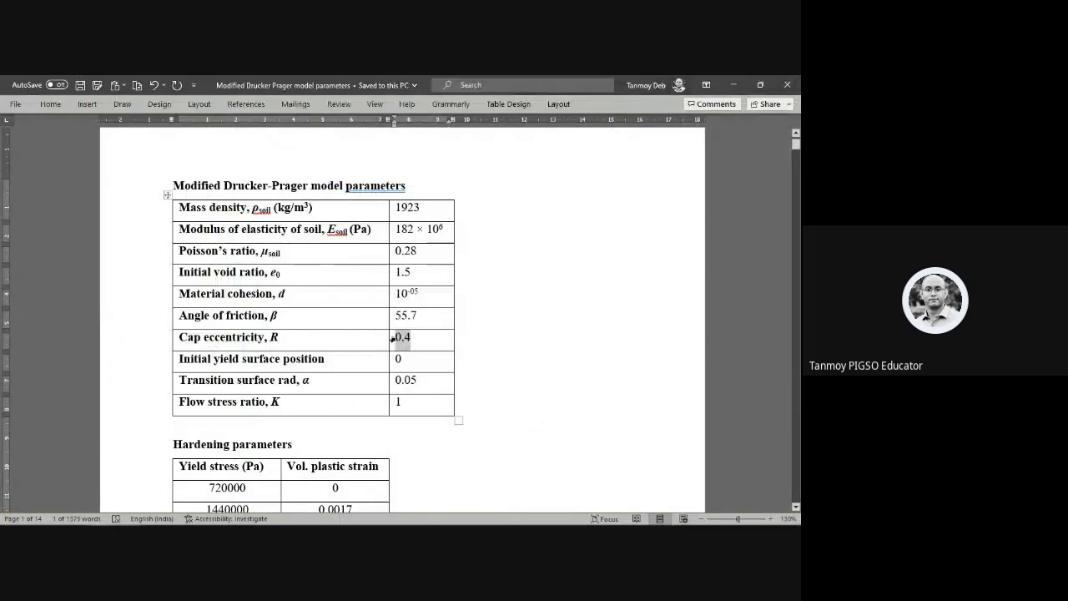
pyautogui.hotkey('alt', 'Tab')
pyautogui.press('Tab')
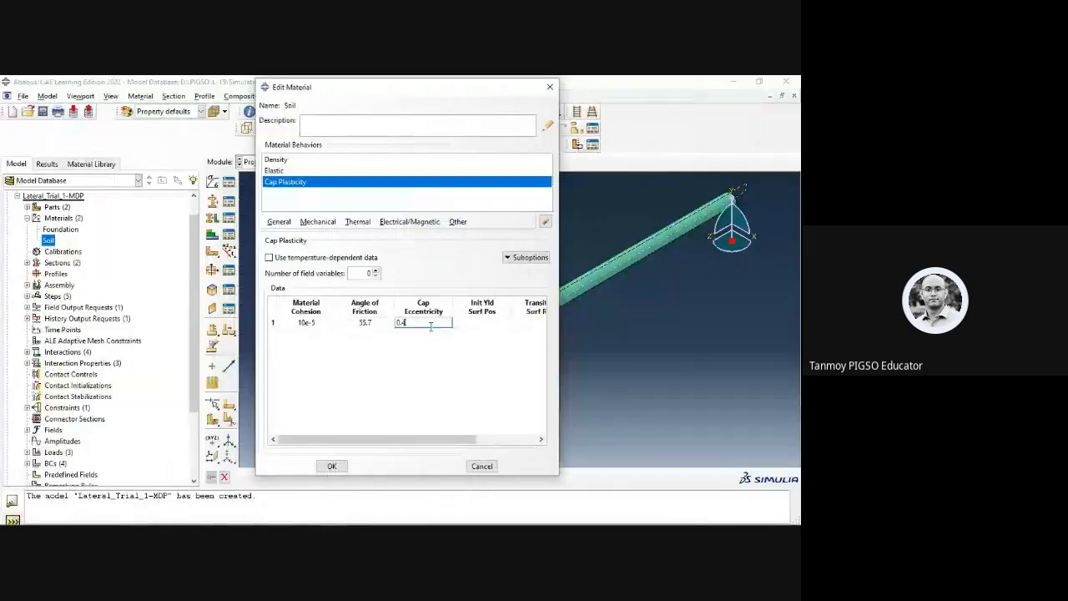
# Step: Look up the initial yield surface position in the Word table and set it to 0 in the Cap Plasticity data in Abaqus/CAE
pyautogui.hotkey('alt', 'Tab')
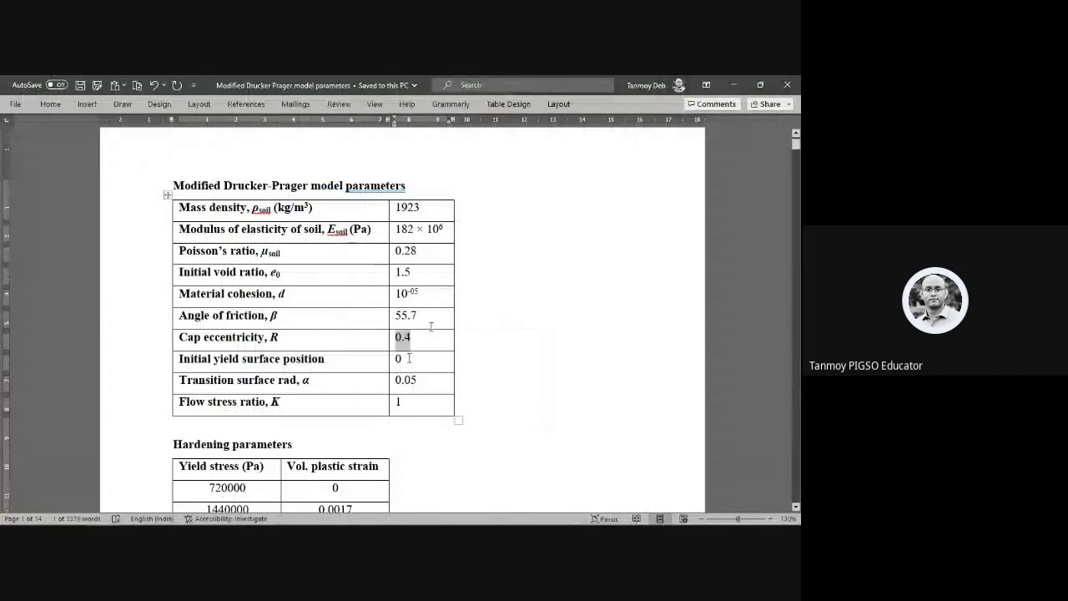
pyautogui.doubleClick(401, 358)
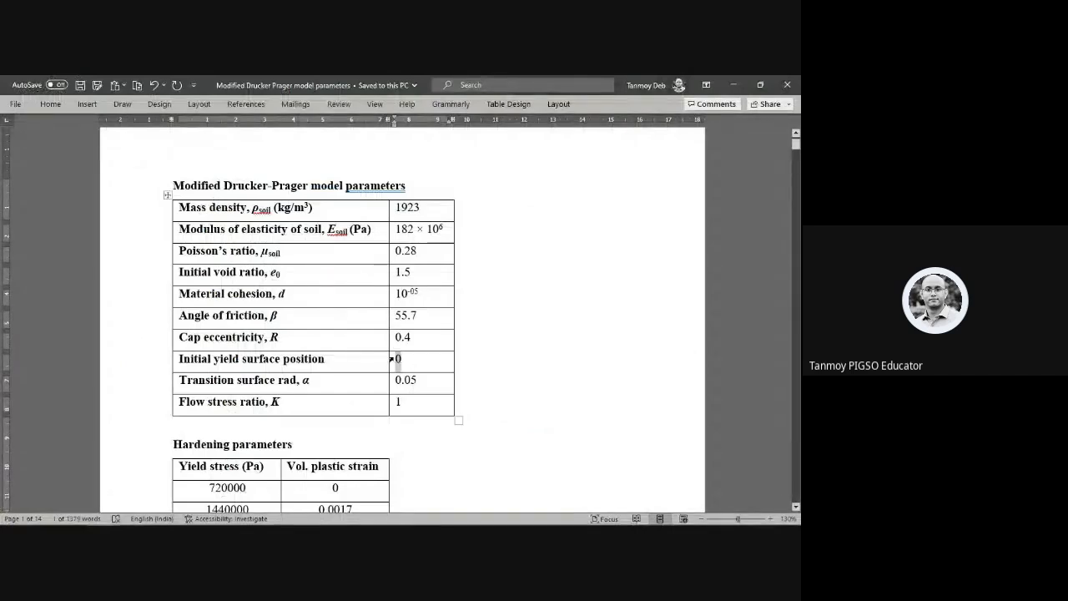
pyautogui.hotkey('alt', 'Tab')
pyautogui.press('Tab')
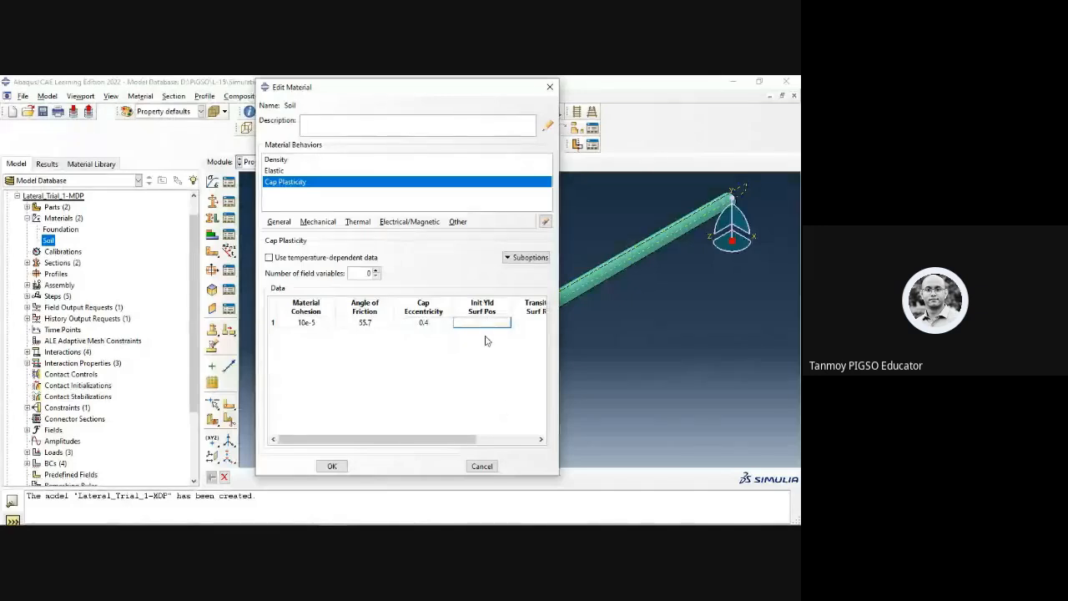
pyautogui.write('0')
# Step: Look up the transition surface radius in the Word table and set it to 0.05 in the Cap Plasticity data in Abaqus/CAE
pyautogui.moveTo(466, 439); pyautogui.dragTo(520, 450)
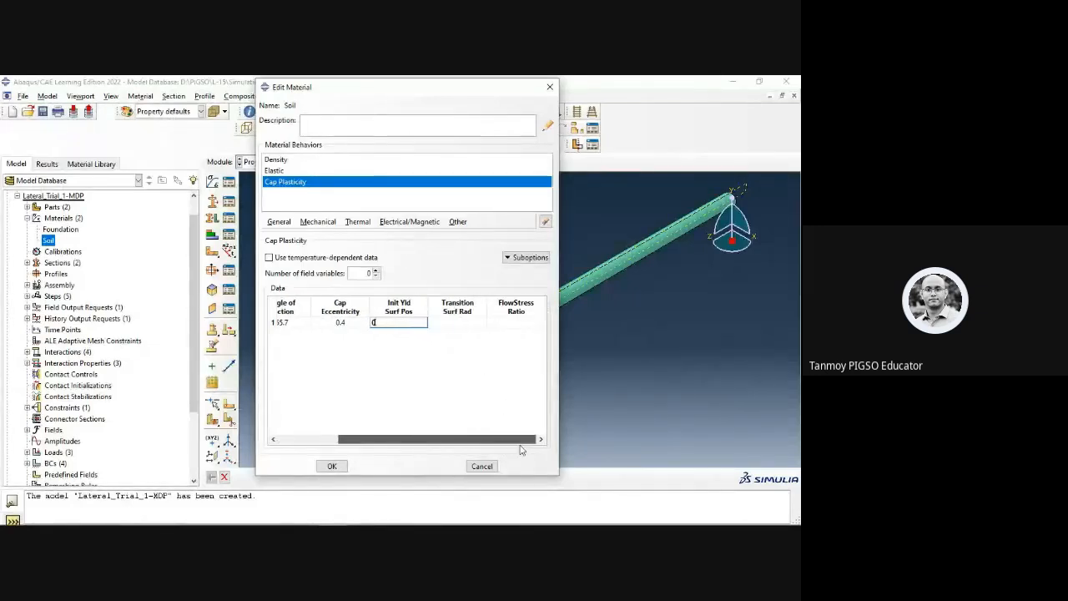
pyautogui.hotkey('alt', 'Tab')
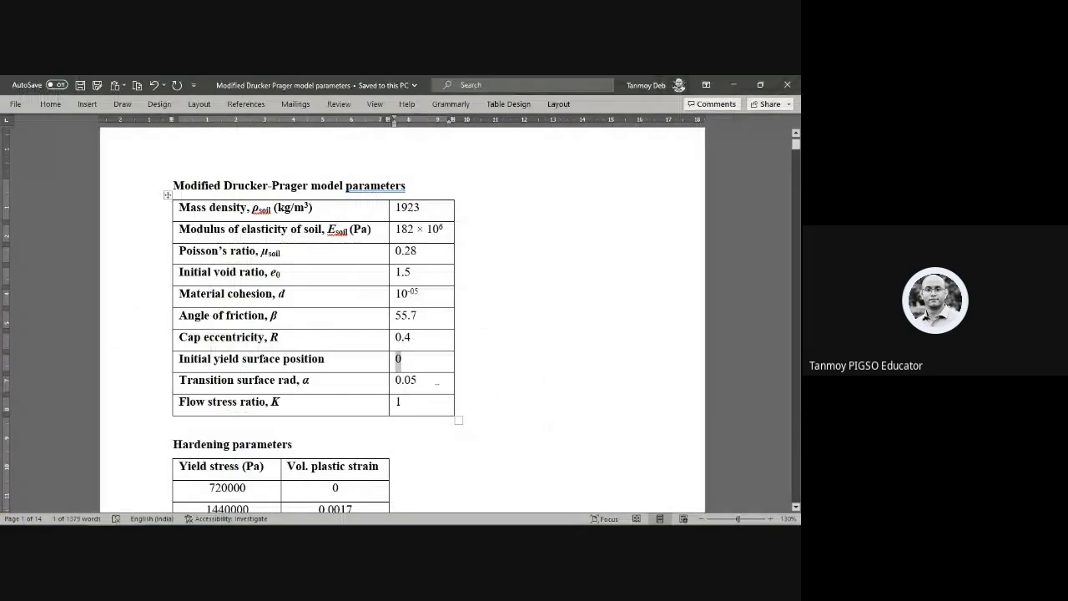
pyautogui.moveTo(423, 382); pyautogui.dragTo(396, 383)
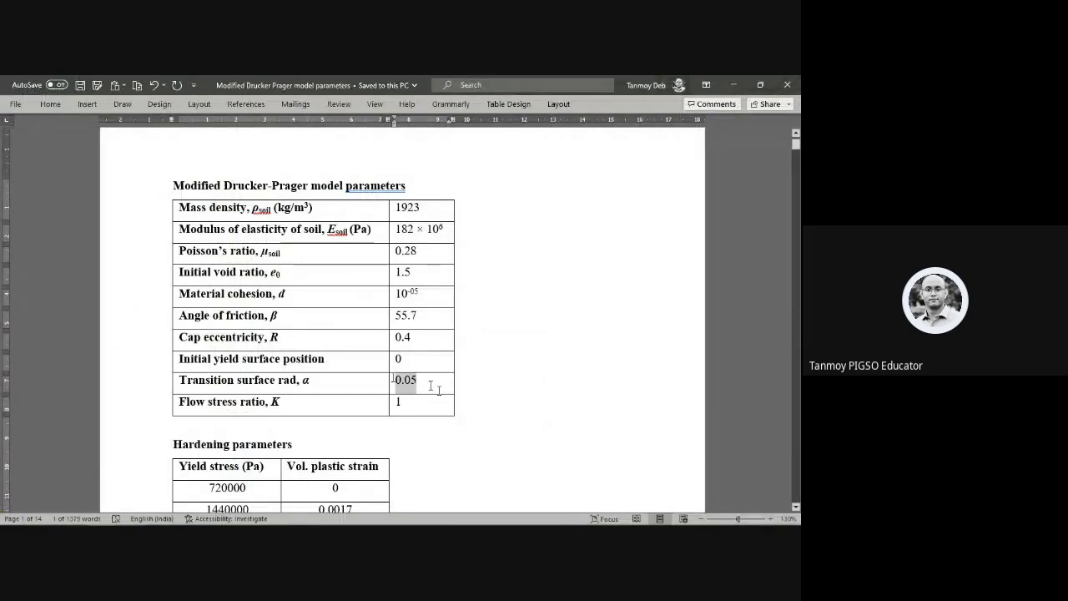
pyautogui.hotkey('alt', 'Tab')
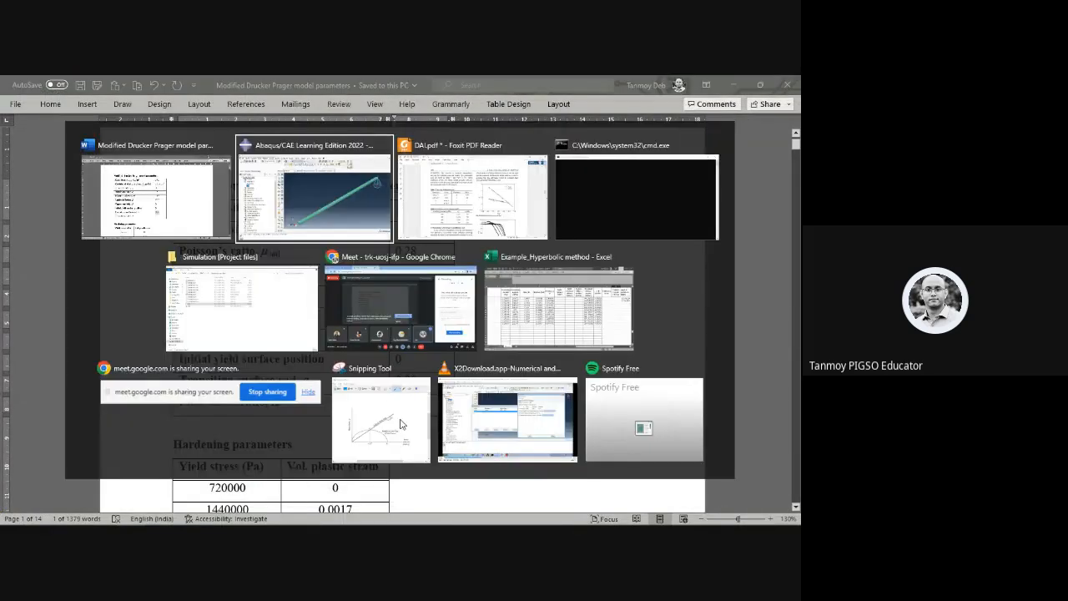
pyautogui.click(462, 323)
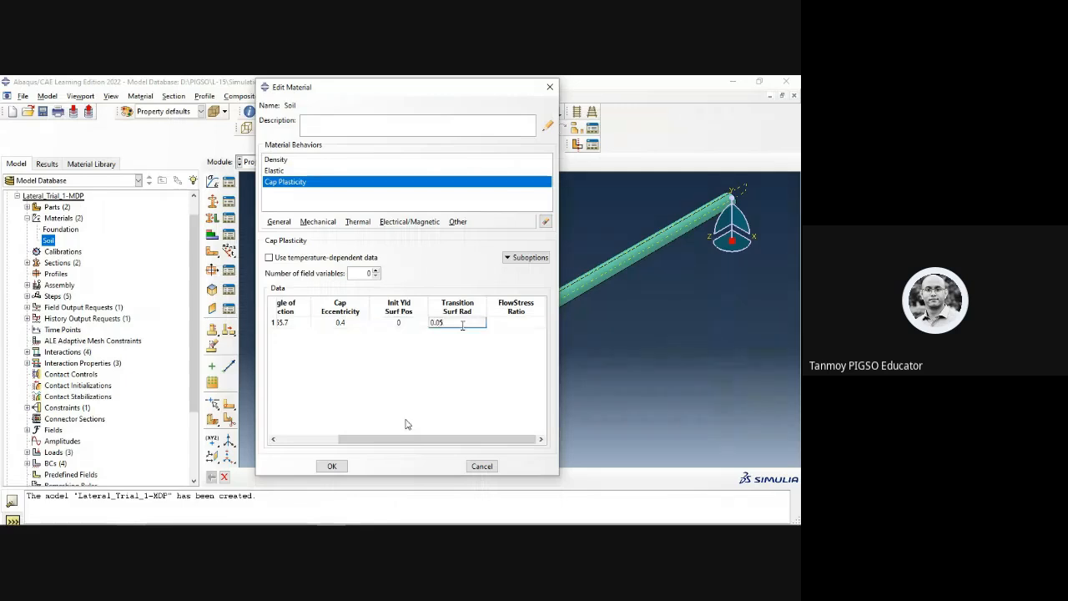
# Step: Look up the flow stress ratio in the Word table and set it to 1 in the Cap Plasticity data in Abaqus/CAE
pyautogui.hotkey('alt', 'Tab')
pyautogui.moveTo(400, 403); pyautogui.dragTo(391, 405)
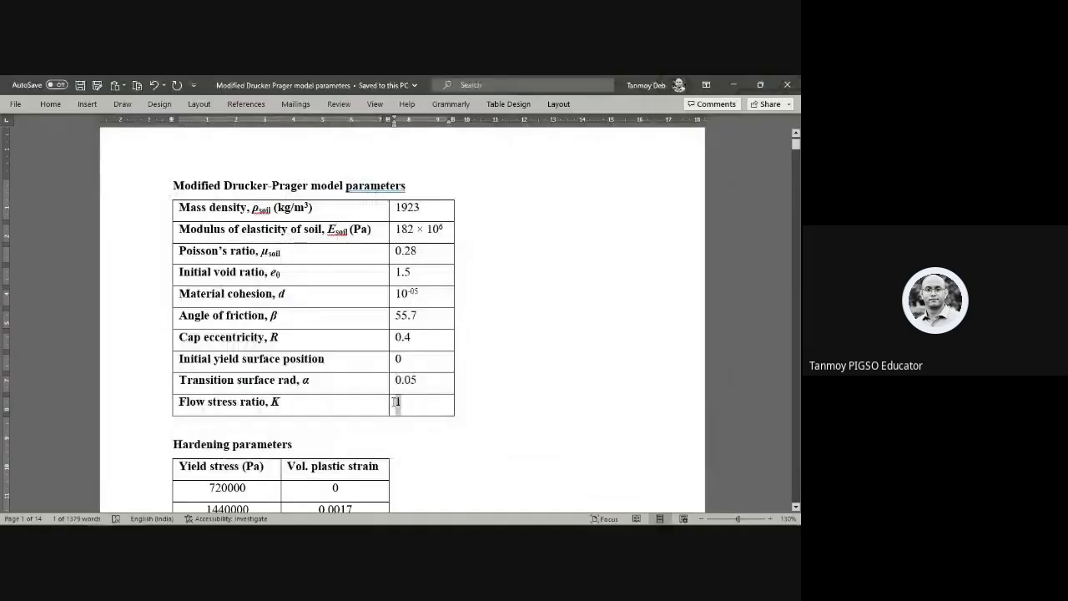
pyautogui.hotkey('alt', 'Tab')
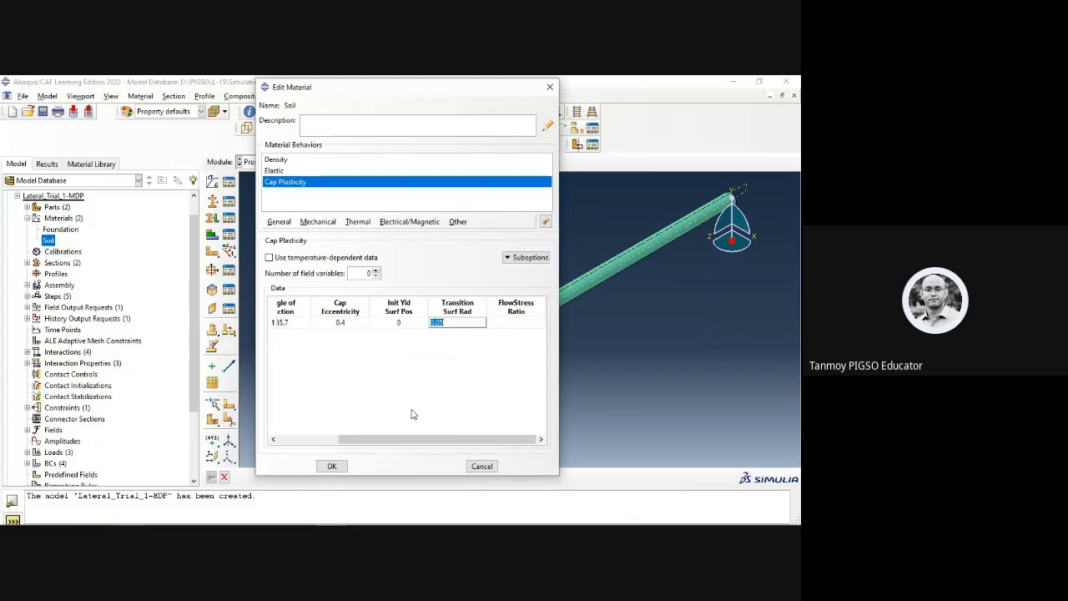
pyautogui.press('Tab')
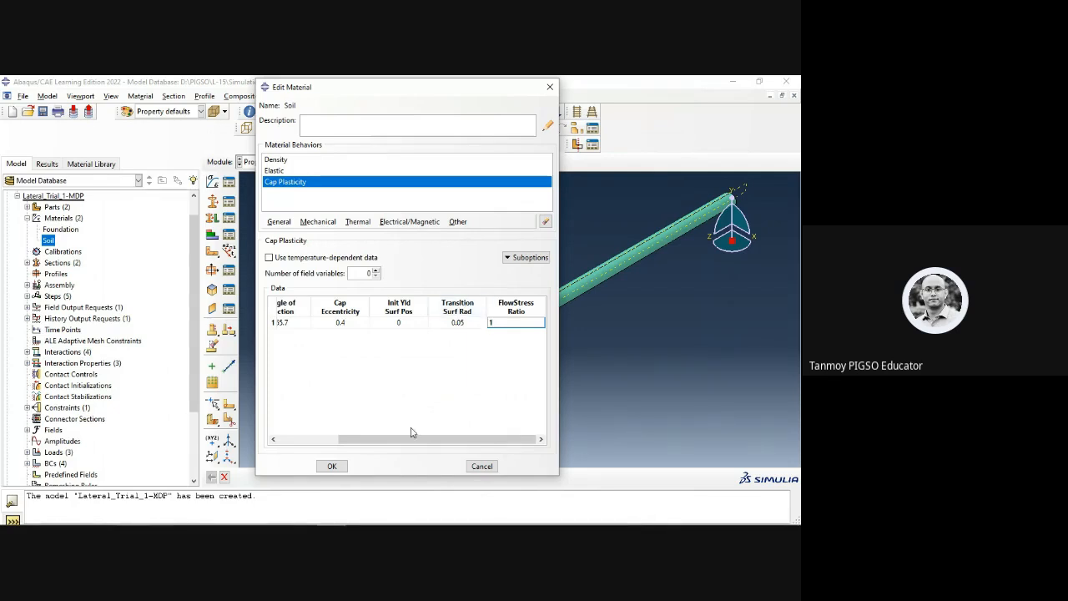
# Step: Open the Cap Hardening suboption for Cap Plasticity and locate the hardening parameters table in the Word document
pyautogui.click(527, 259)
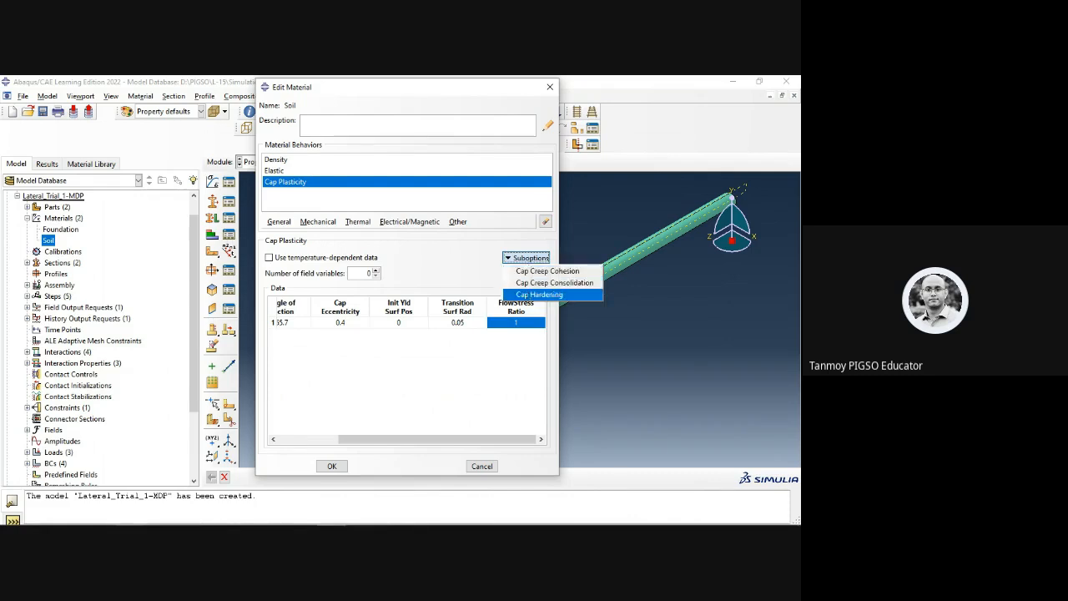
pyautogui.click(529, 297)
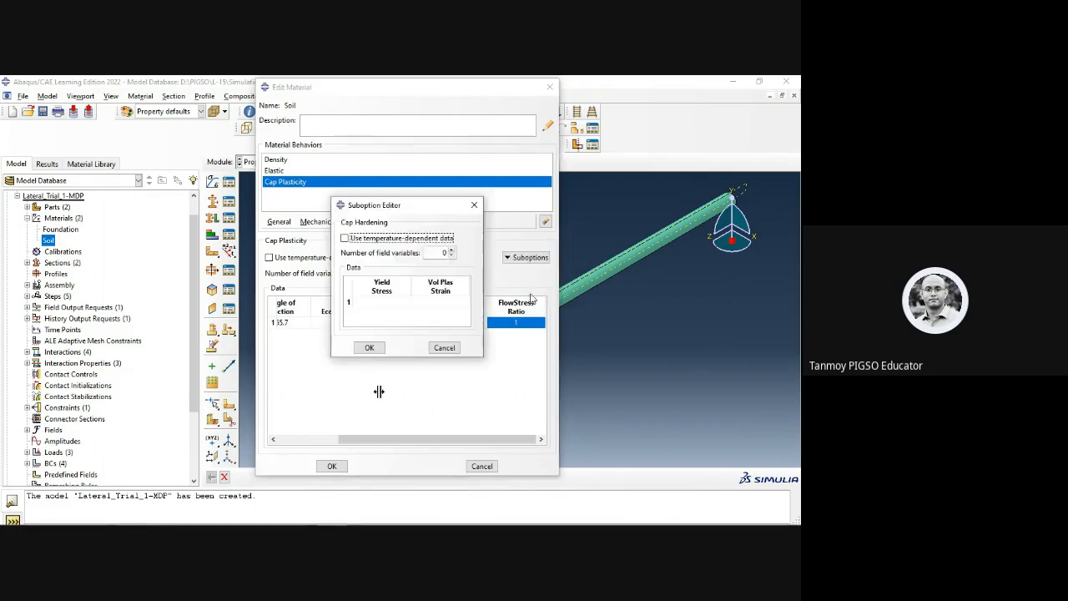
pyautogui.moveTo(254, 517)
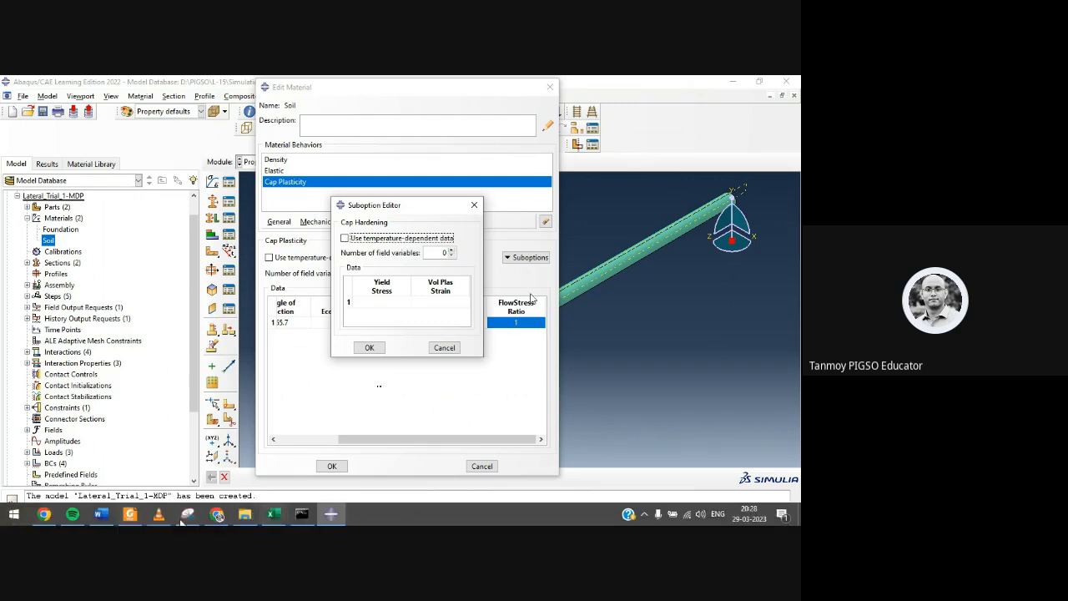
pyautogui.click(110, 516)
pyautogui.scroll(-3, 396, 436)
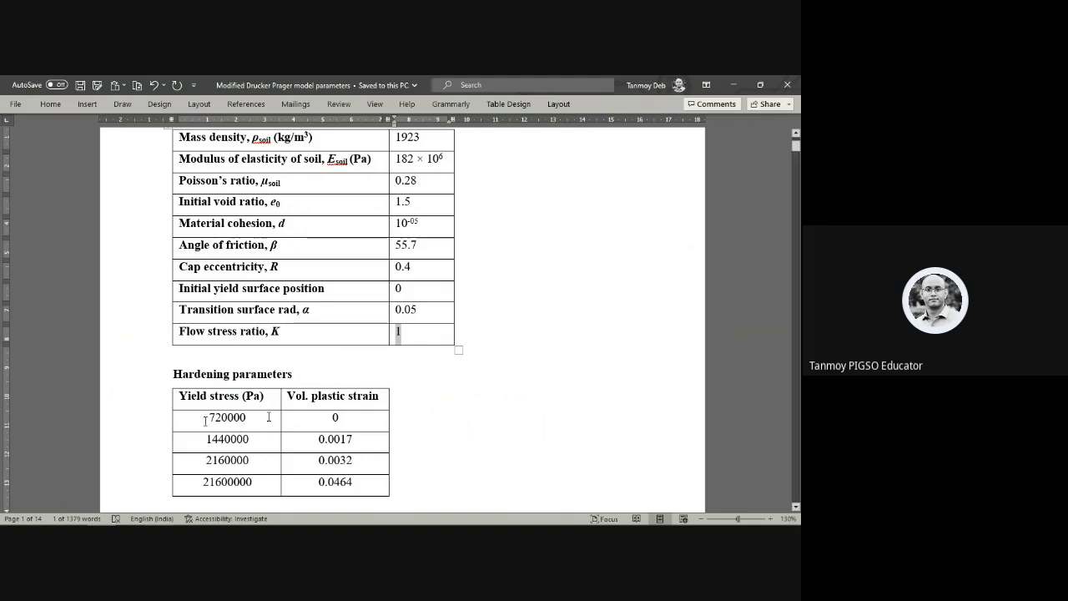
pyautogui.moveTo(184, 418); pyautogui.dragTo(337, 484)
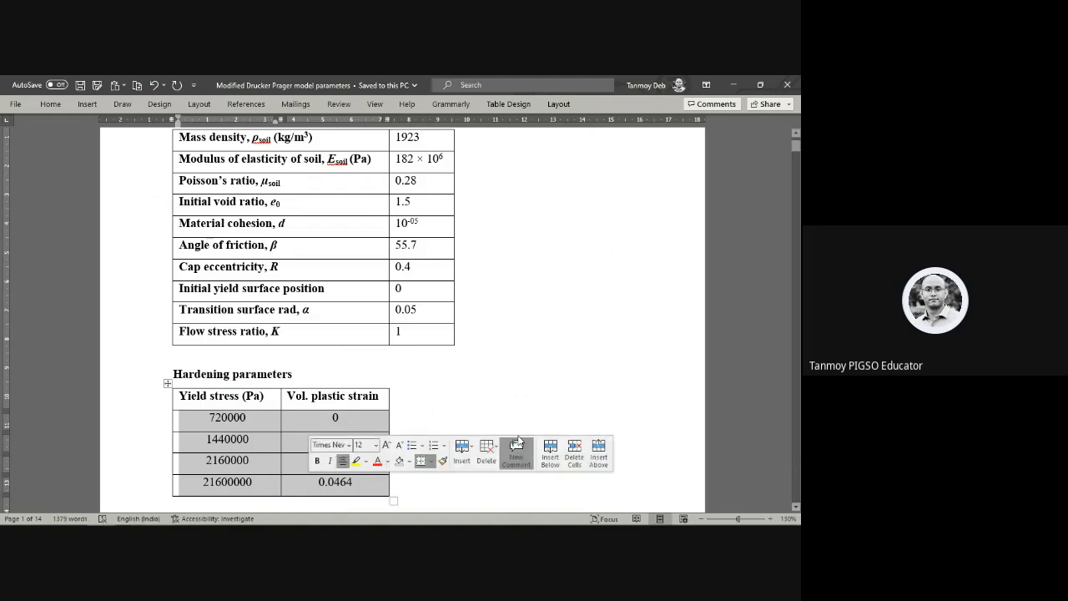
# Step: Examine the volumetric plastic strain equation and hardening curve in the Word document, and return to the hardening parameters table
pyautogui.scroll(-10, 568, 358)
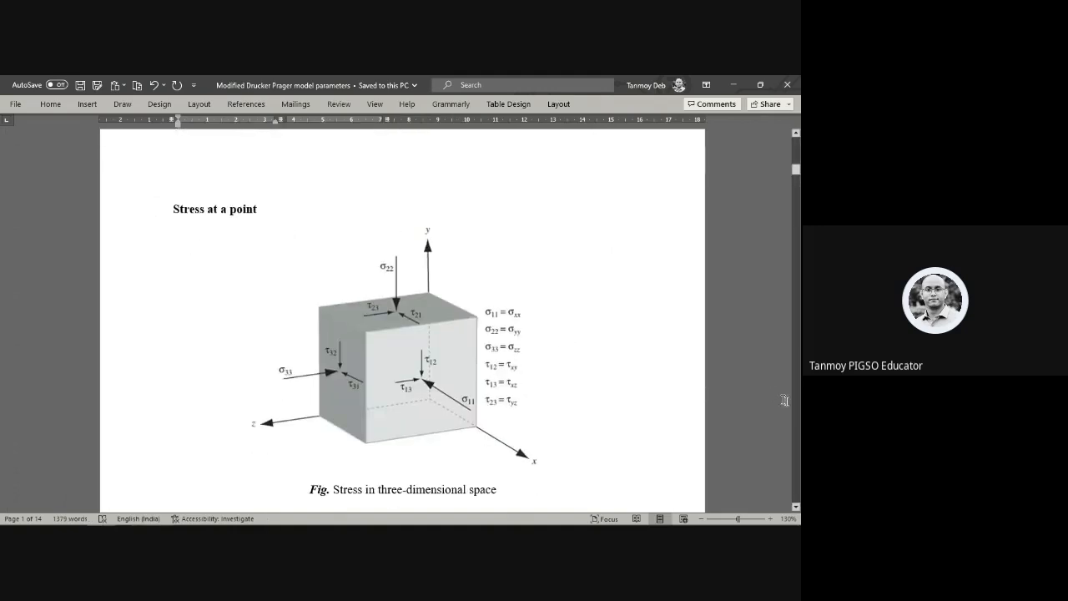
pyautogui.scroll(-20, 797, 409)
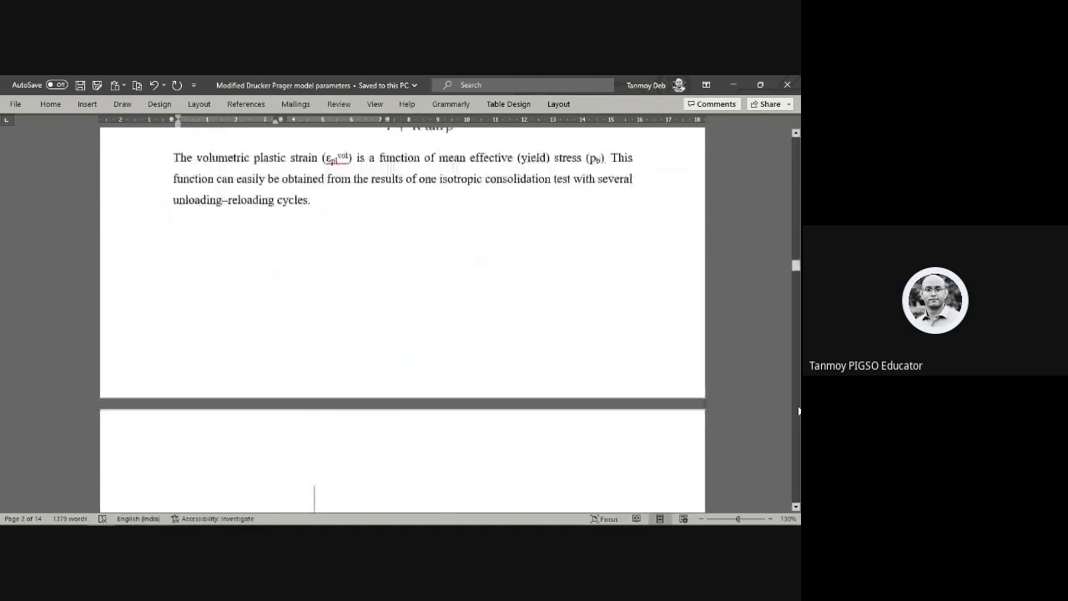
pyautogui.scroll(-15, 797, 409)
pyautogui.scroll(8, 575, 422)
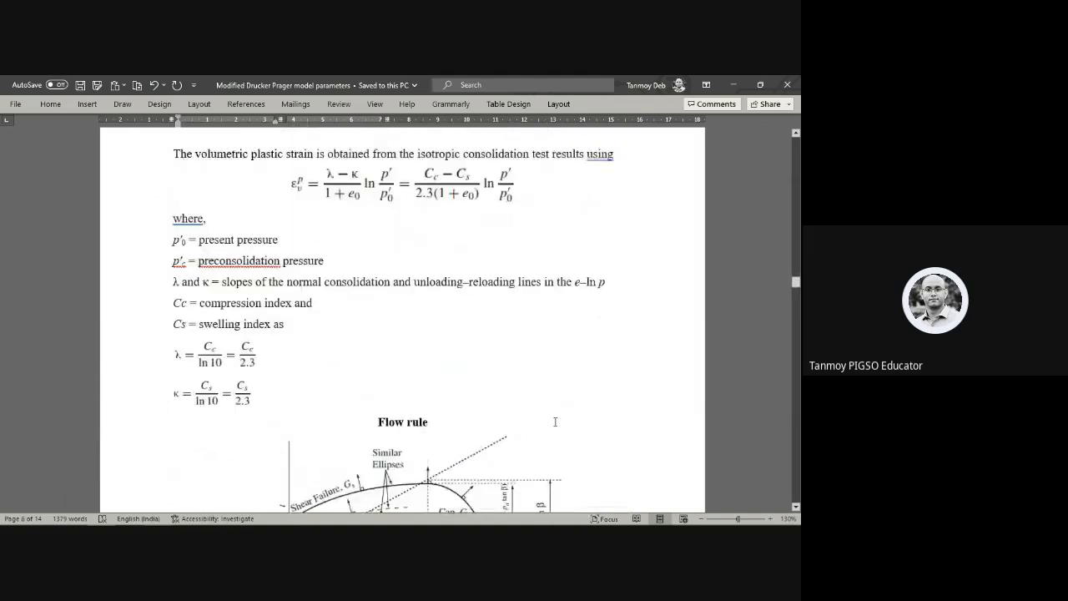
pyautogui.scroll(4, 555, 422)
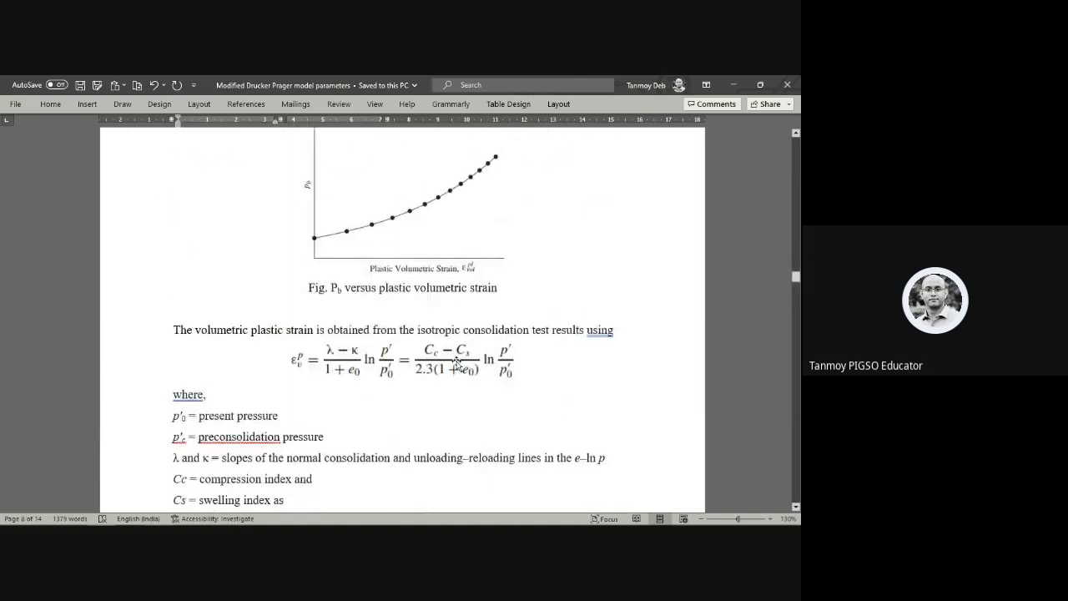
pyautogui.scroll(3, 584, 392)
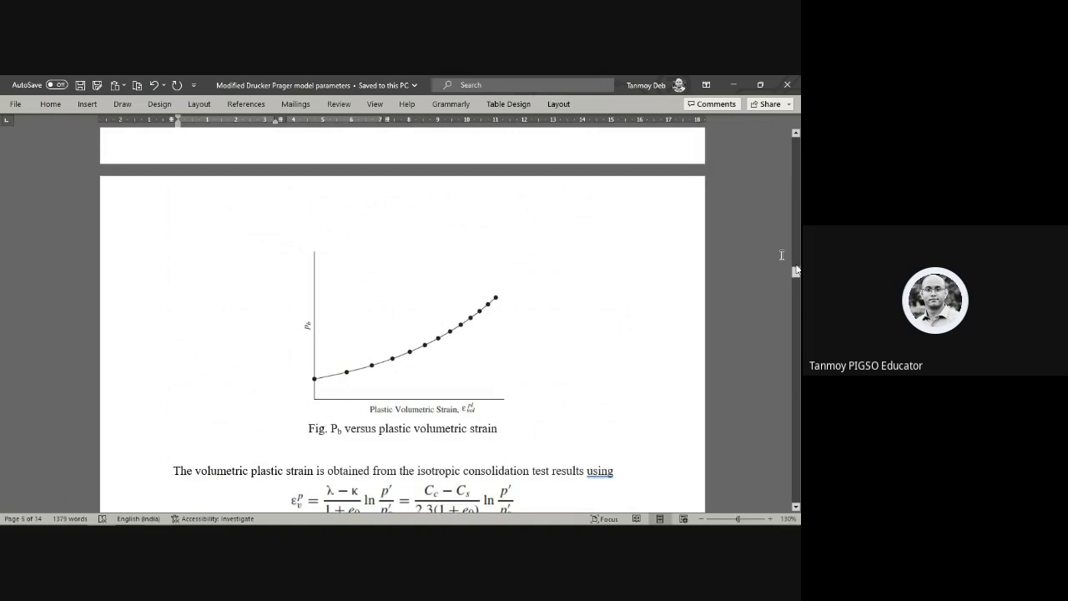
pyautogui.moveTo(797, 272); pyautogui.dragTo(794, 150)
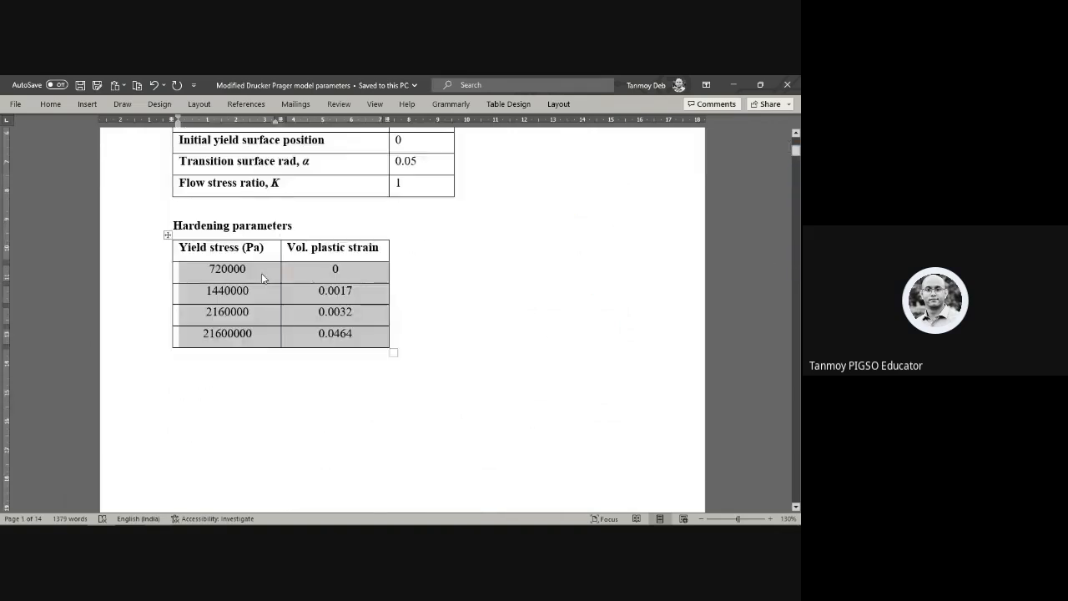
# Step: Copy the yield stresses 720000, 1440000, 2160000 and 21600000 from the Word table into the Cap Hardening yield stress data in Abaqus/CAE
pyautogui.moveTo(191, 270); pyautogui.dragTo(201, 334)
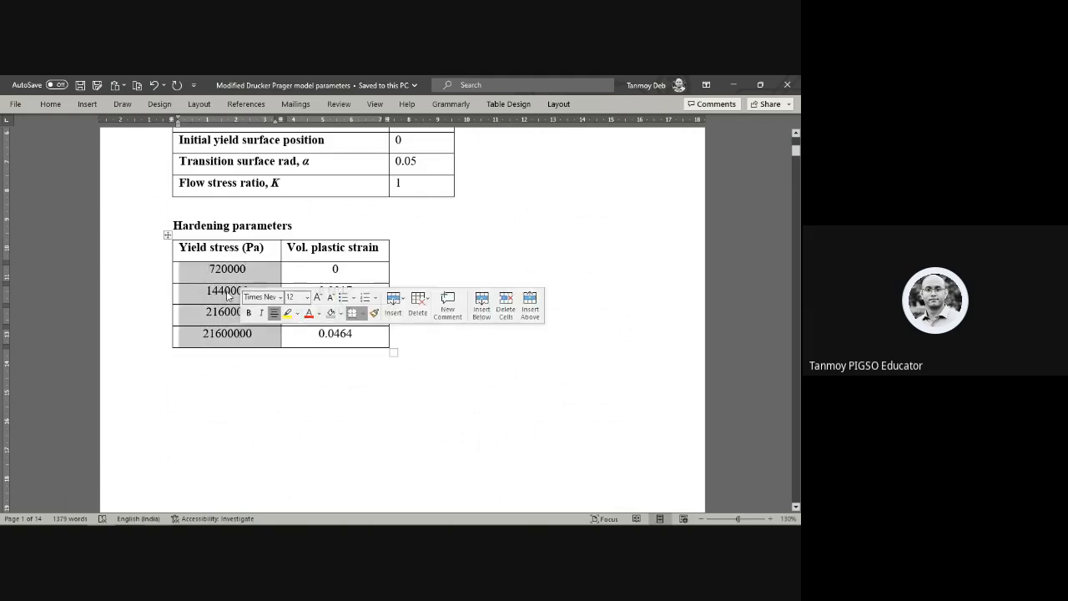
pyautogui.rightClick(228, 272)
pyautogui.click(265, 332)
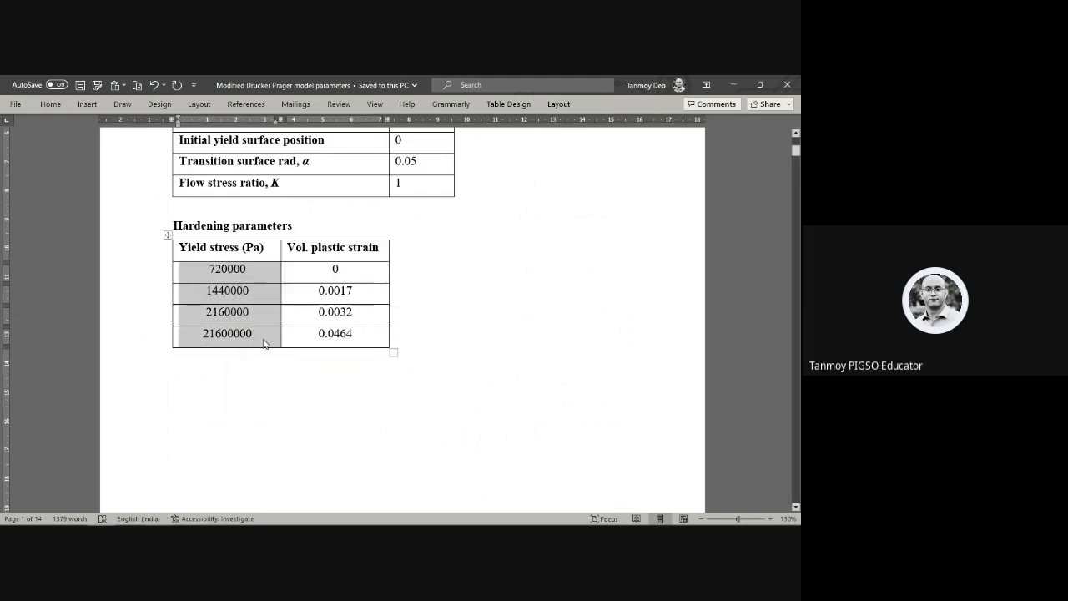
pyautogui.click(332, 515)
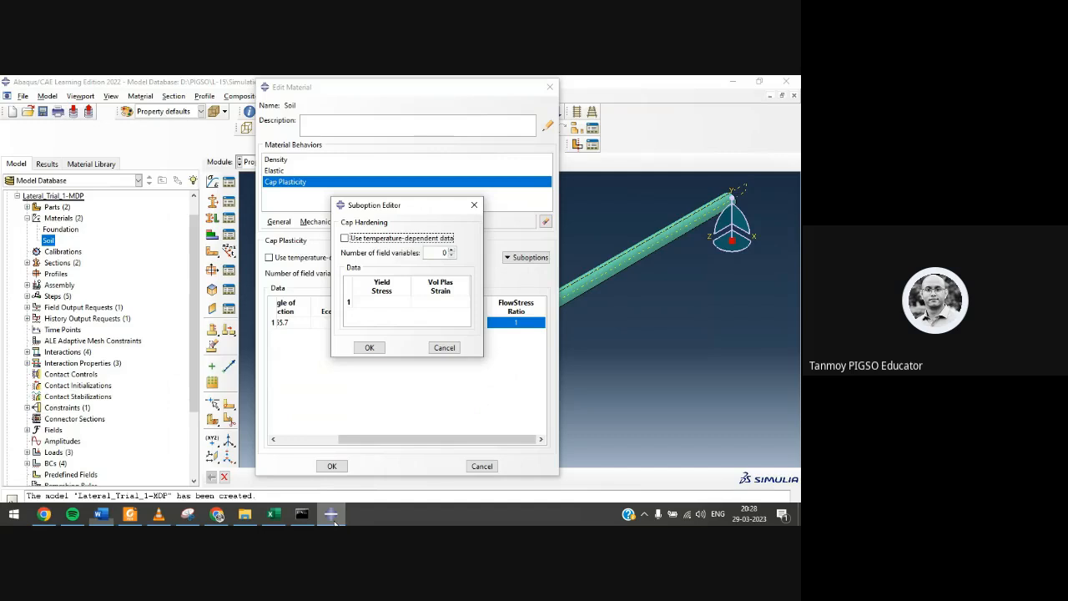
pyautogui.click(381, 302)
pyautogui.rightClick(382, 303)
pyautogui.click(399, 327)
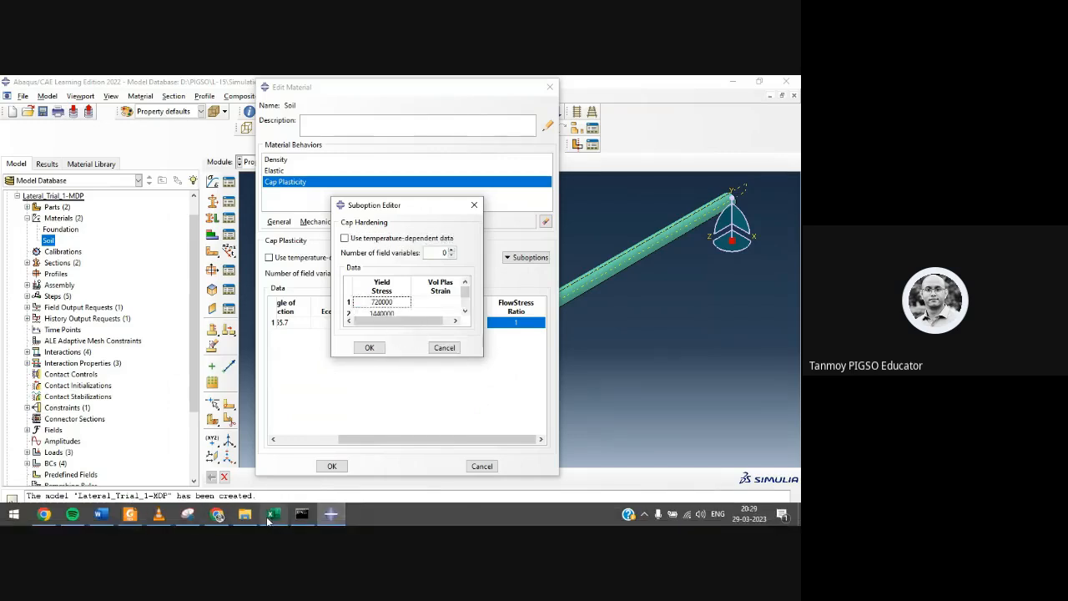
# Step: Copy the volumetric plastic strains 0, 0.0017, 0.0032 and 0.0464 from Word into the Cap Hardening data in Abaqus/CAE and accept the suboption
pyautogui.click(101, 515)
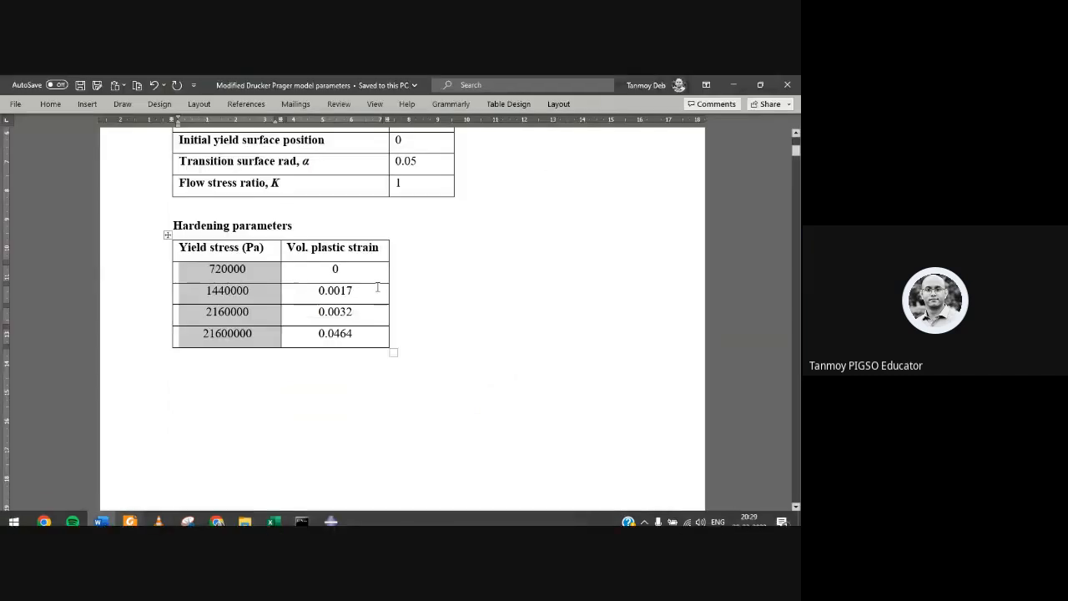
pyautogui.moveTo(332, 269); pyautogui.dragTo(334, 334)
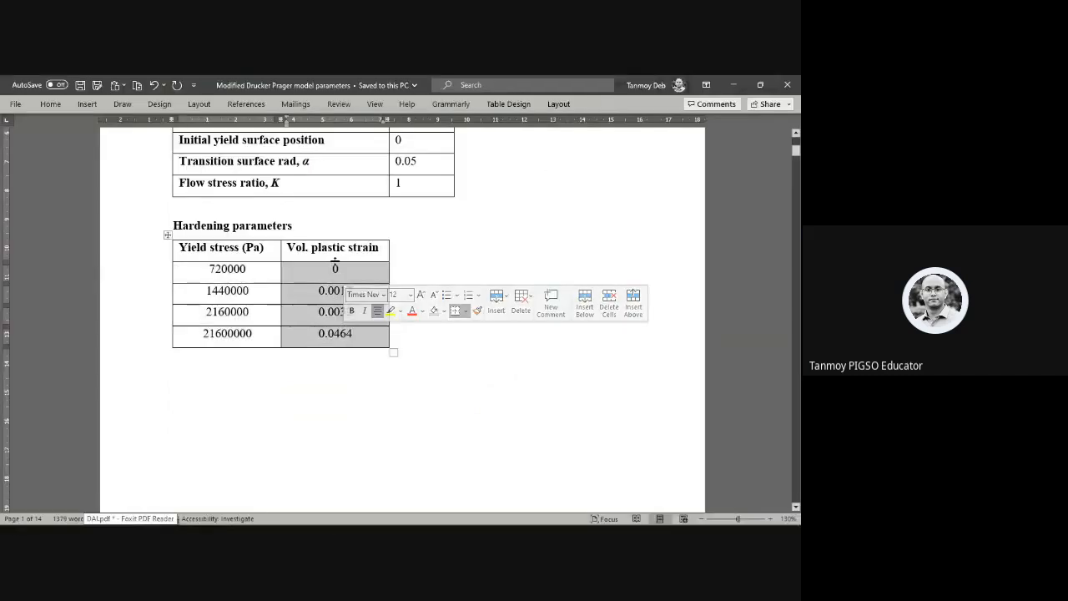
pyautogui.rightClick(335, 265)
pyautogui.click(372, 337)
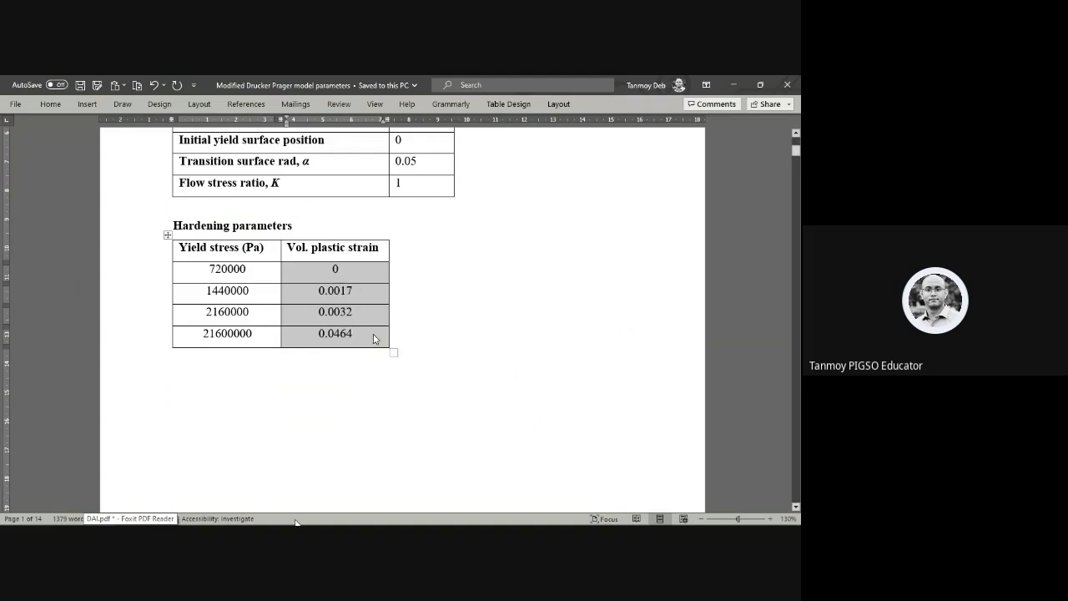
pyautogui.click(331, 515)
pyautogui.click(432, 301)
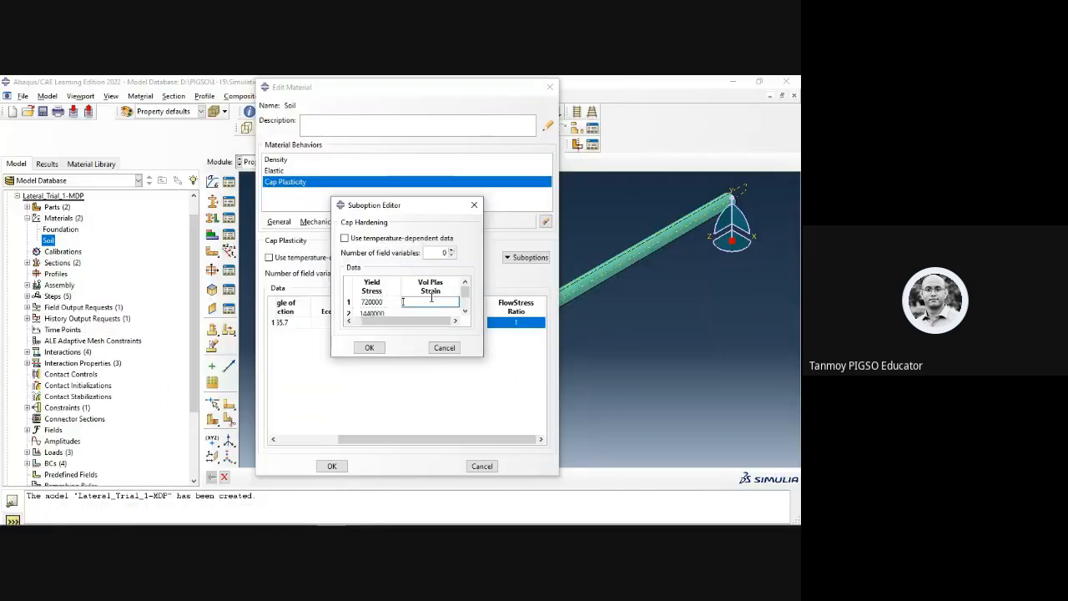
pyautogui.rightClick(431, 301)
pyautogui.click(456, 326)
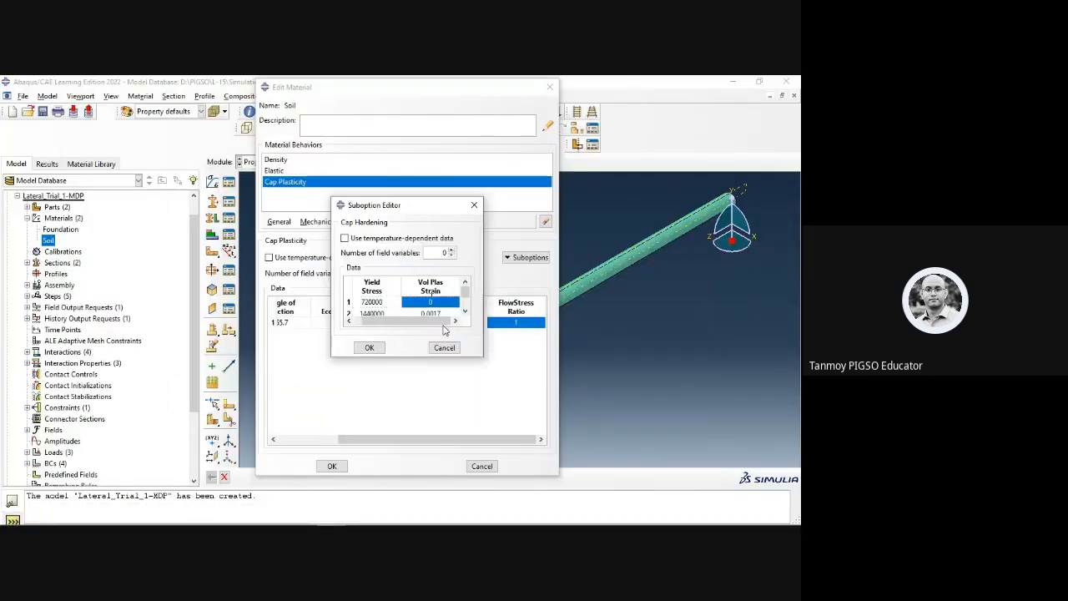
pyautogui.click(369, 347)
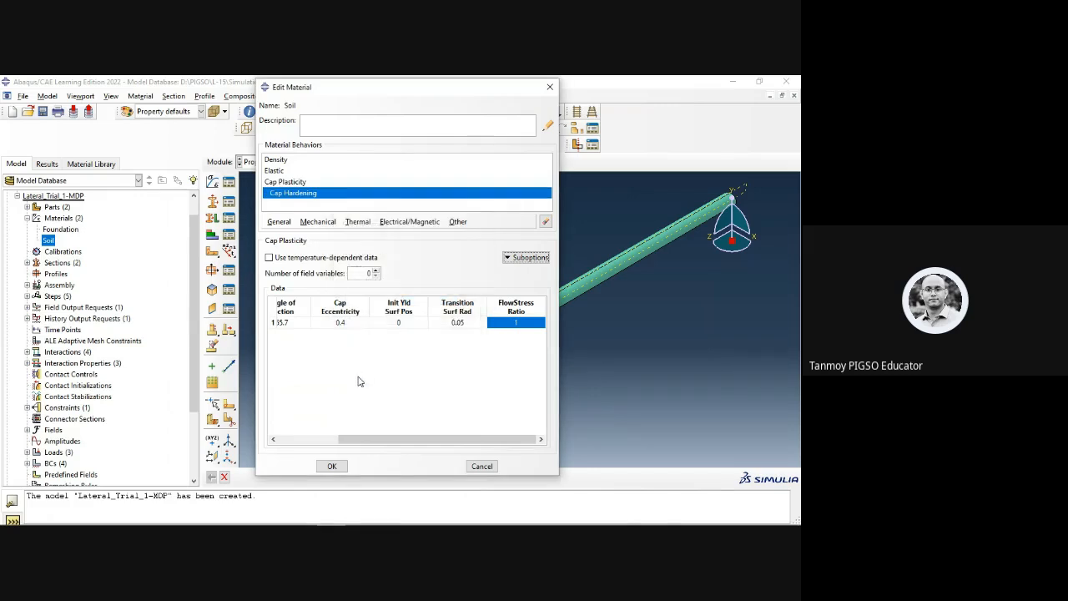
# Step: Review the Soil density, elastic, cap plasticity and cap hardening behaviors and save the material definition
pyautogui.click(288, 159)
pyautogui.click(285, 170)
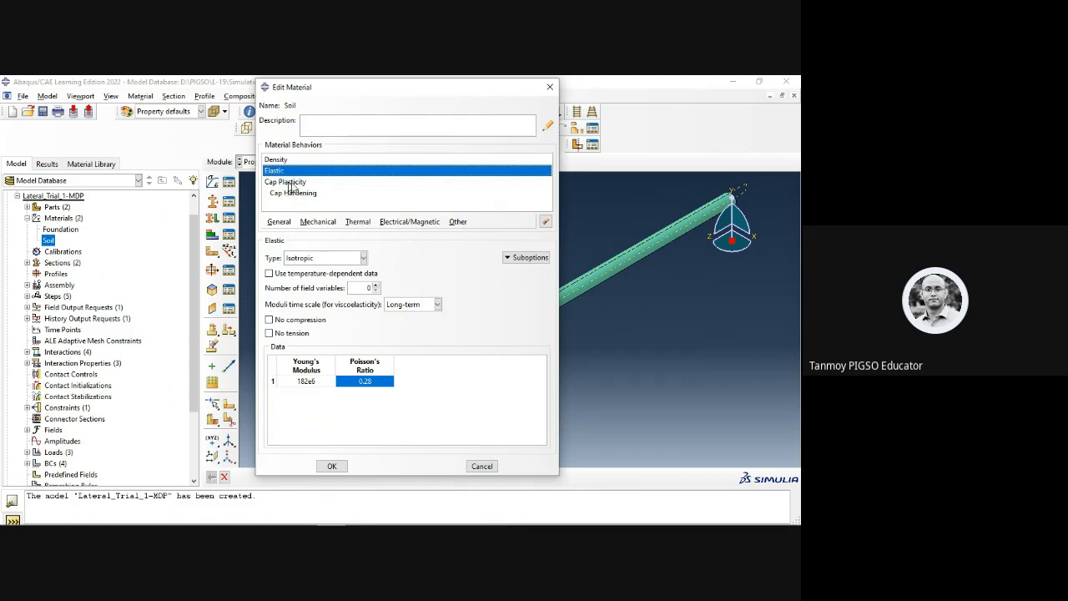
pyautogui.click(291, 182)
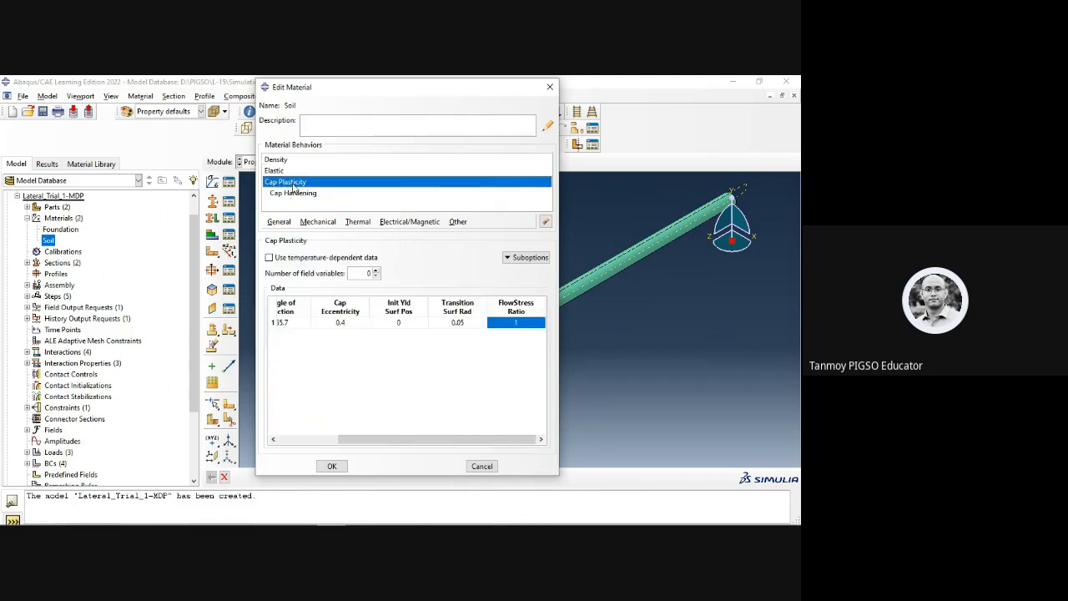
pyautogui.click(294, 194)
pyautogui.click(332, 466)
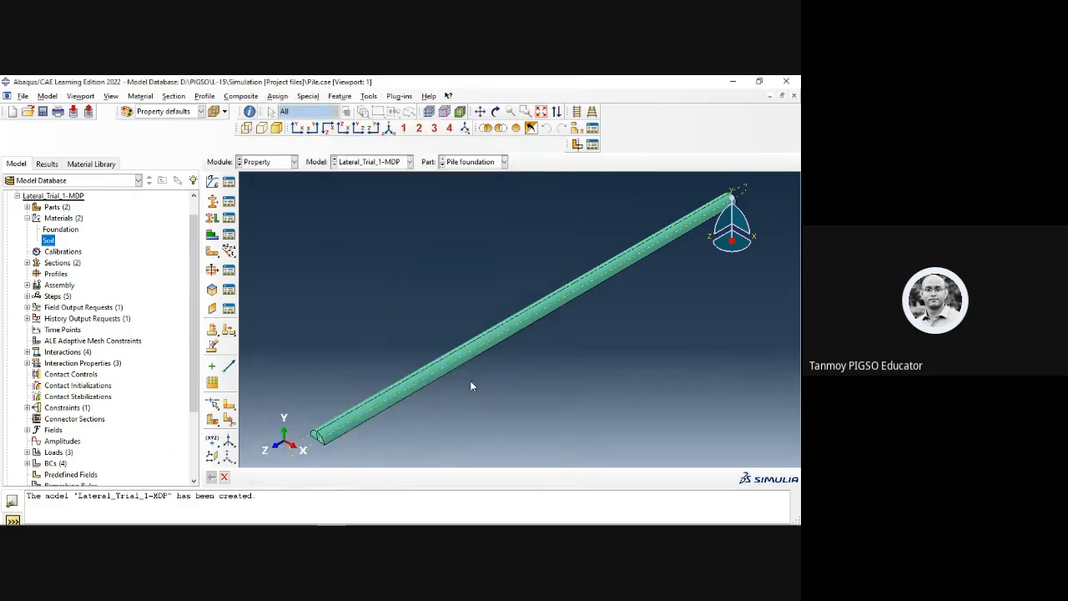
# Step: Create an analysis job named Trial_MDP for the Lateral_Trial_1-MDP model and accept its settings
pyautogui.keyDown('ctrl'); pyautogui.keyDown('alt'); pyautogui.moveTo(449, 407); pyautogui.dragTo(511, 268); pyautogui.keyUp('alt'); pyautogui.keyUp('ctrl')
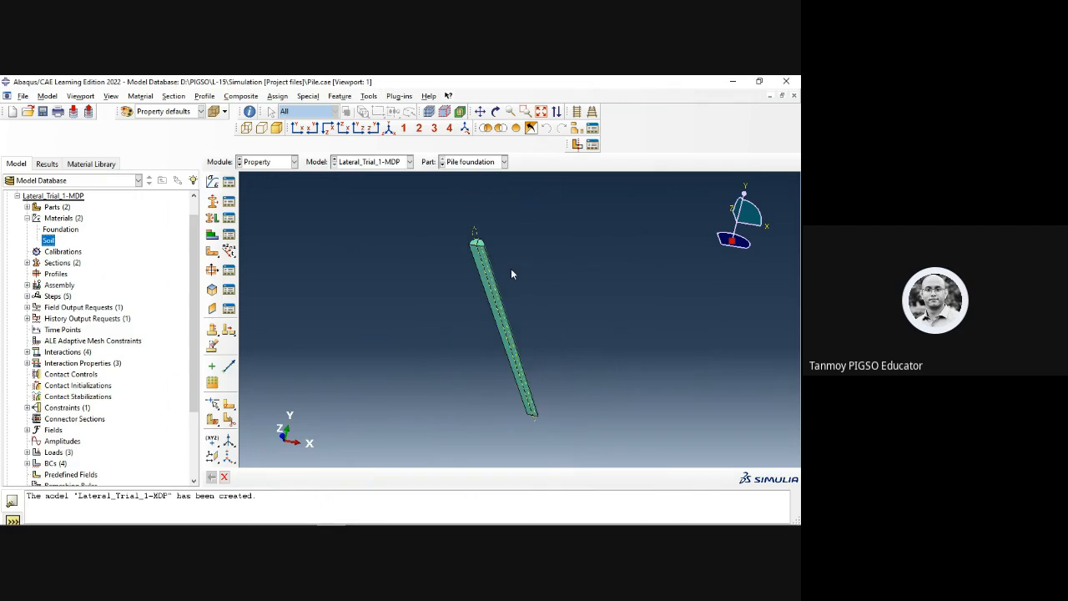
pyautogui.scroll(-3, 191, 302)
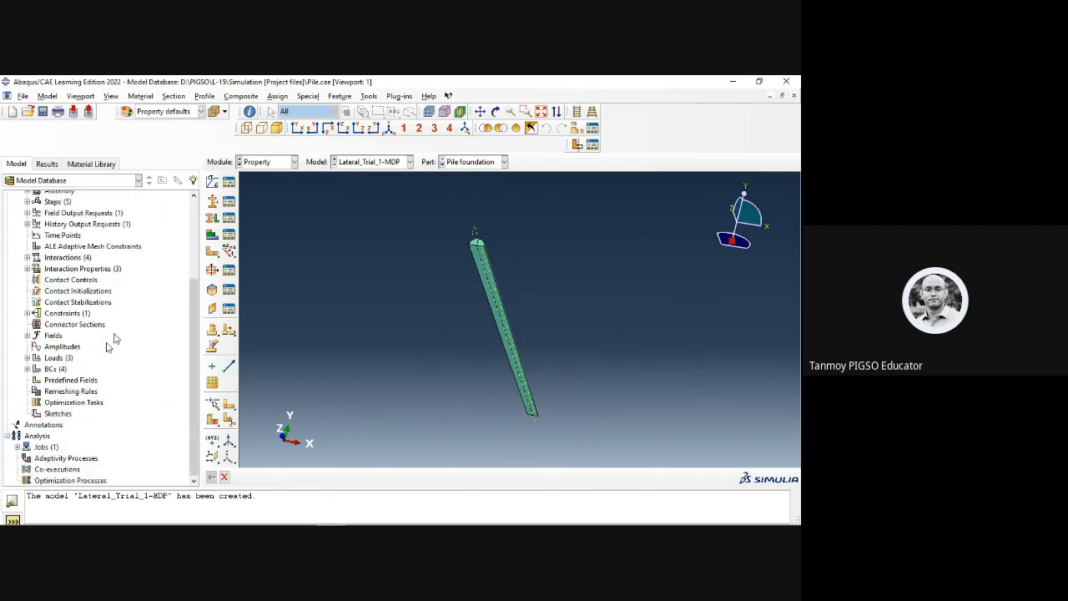
pyautogui.doubleClick(29, 447)
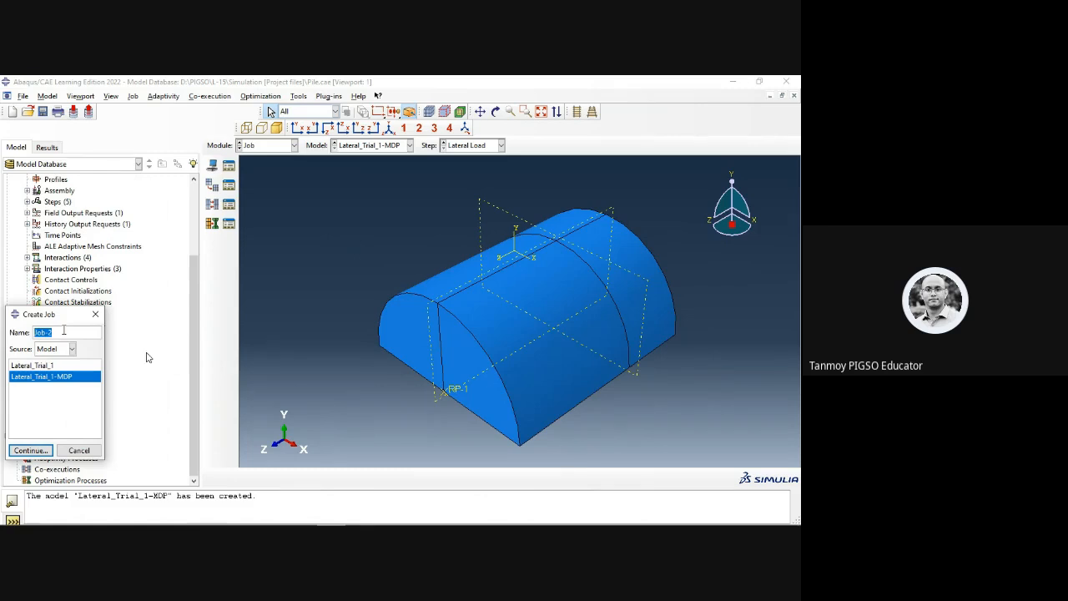
pyautogui.write('L')
pyautogui.write('rial_MDP')
pyautogui.click(30, 449)
pyautogui.click(75, 440)
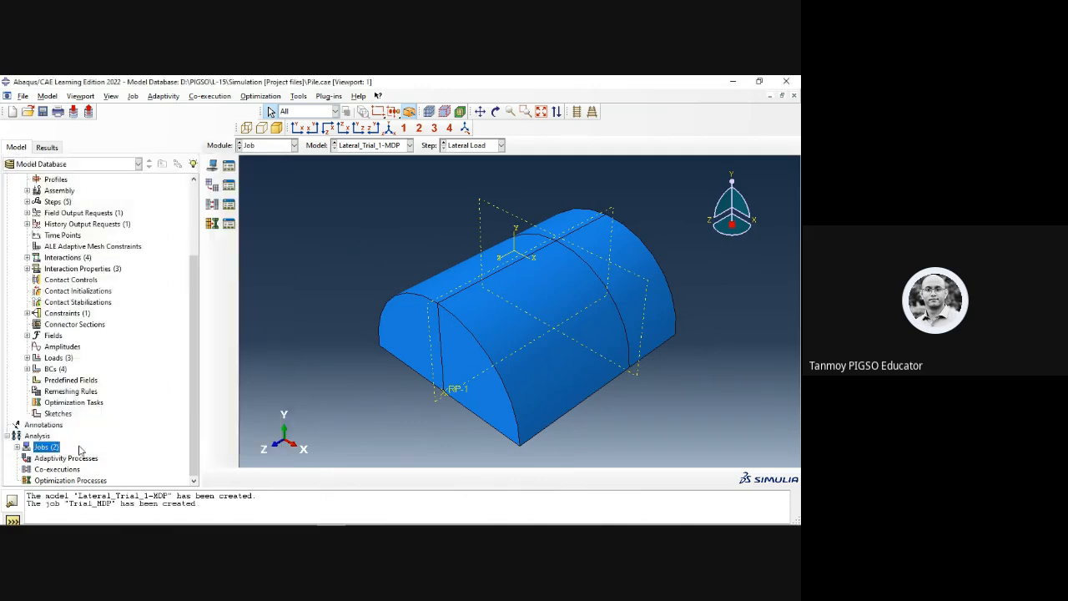
# Step: Submit the Trial_MDP job for analysis and monitor its increments
pyautogui.click(17, 448)
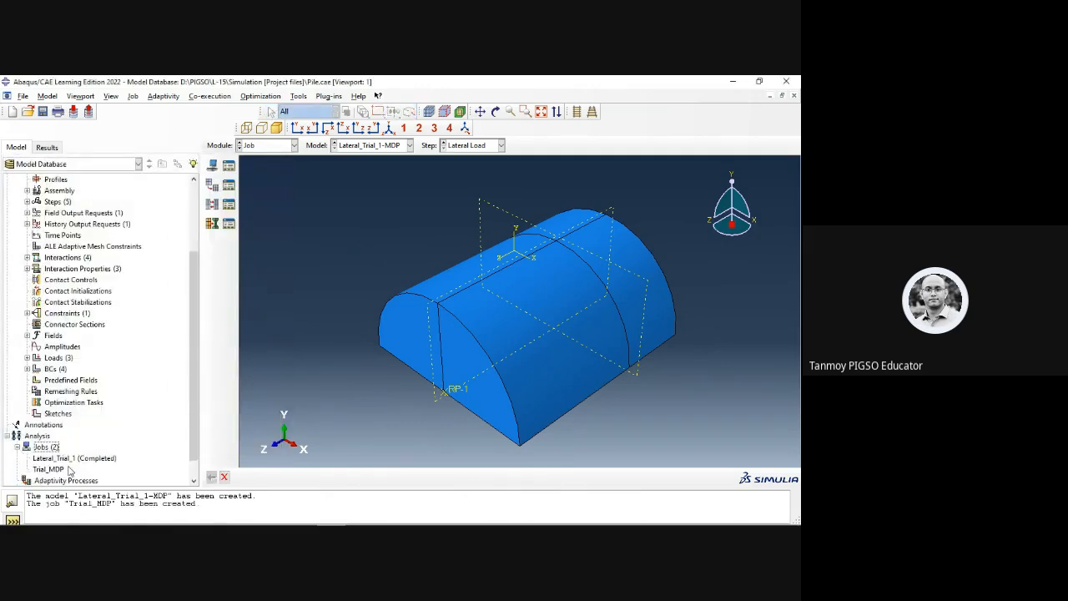
pyautogui.rightClick(50, 470)
pyautogui.click(72, 460)
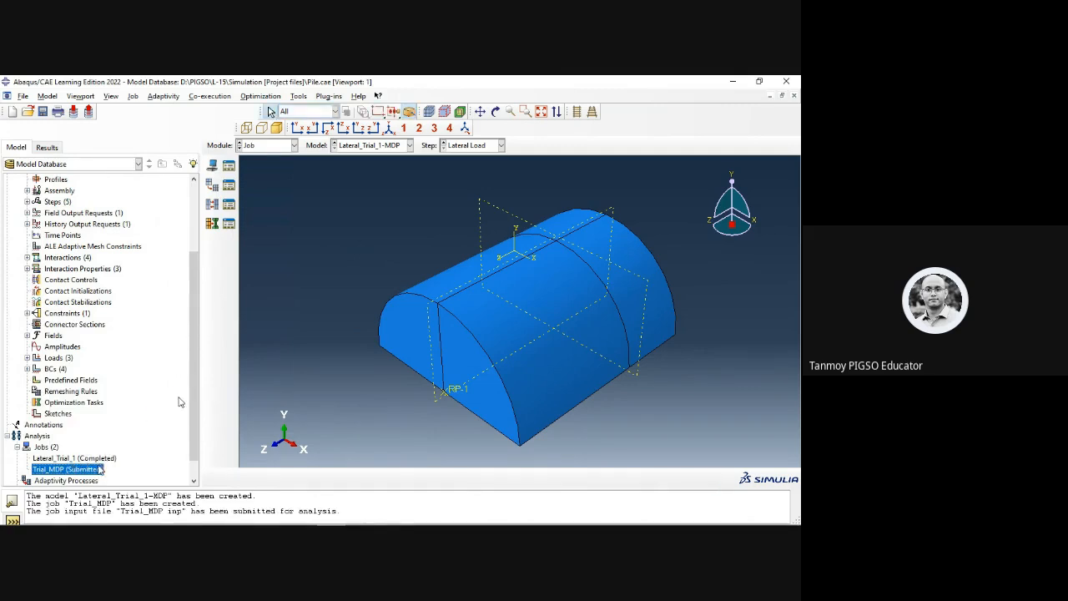
pyautogui.rightClick(101, 470)
pyautogui.click(126, 482)
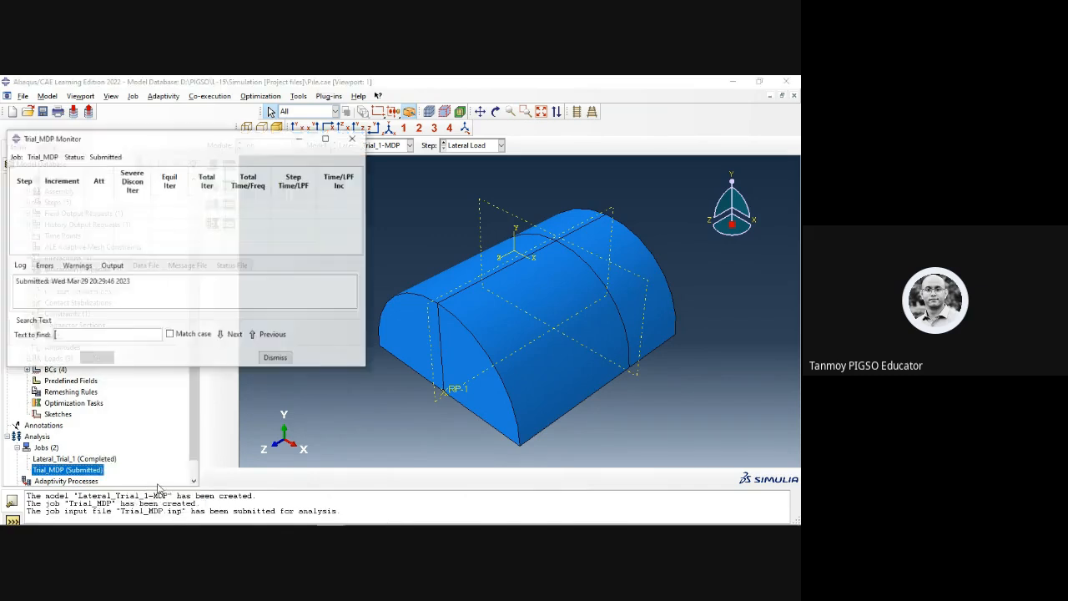
pyautogui.moveTo(235, 142); pyautogui.dragTo(562, 189)
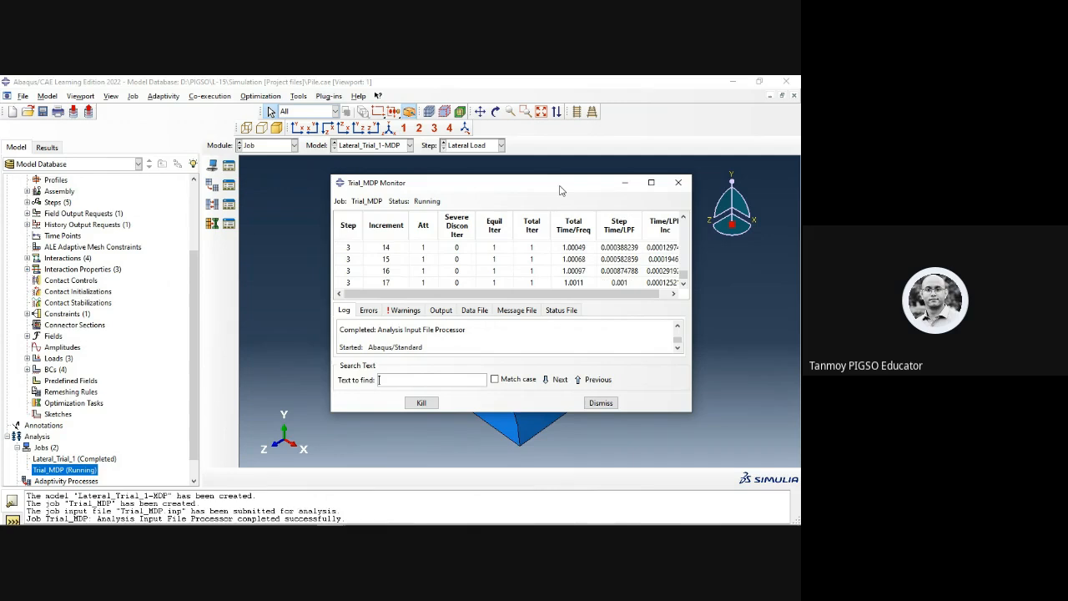
# Step: Review the Vertical load's CF3 force component in the Vertical Load step and accept the load definition
pyautogui.click(27, 202)
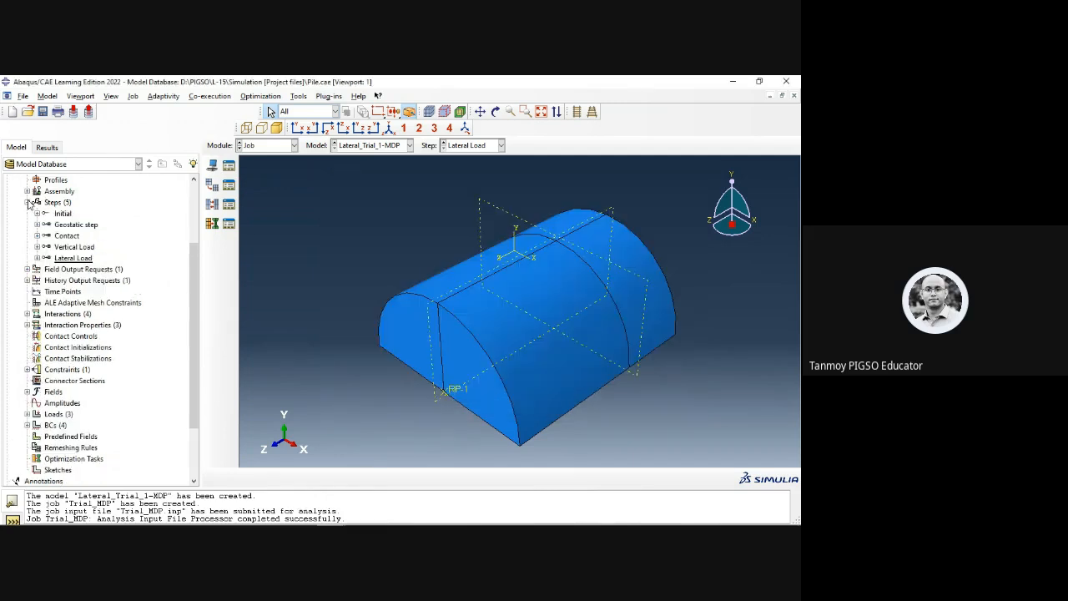
pyautogui.click(37, 247)
pyautogui.click(36, 247)
pyautogui.click(37, 247)
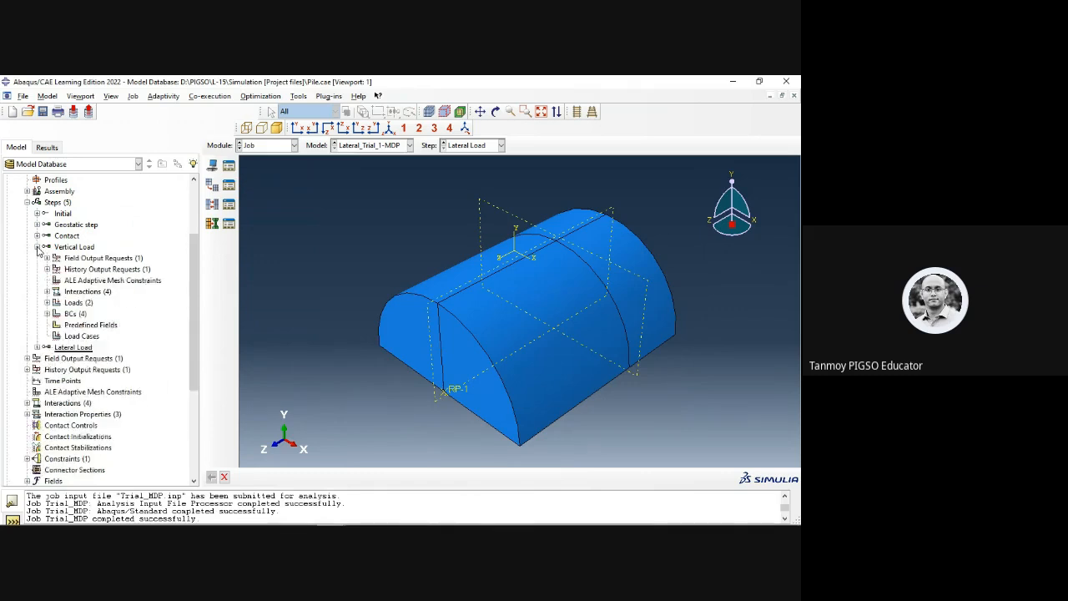
pyautogui.click(46, 302)
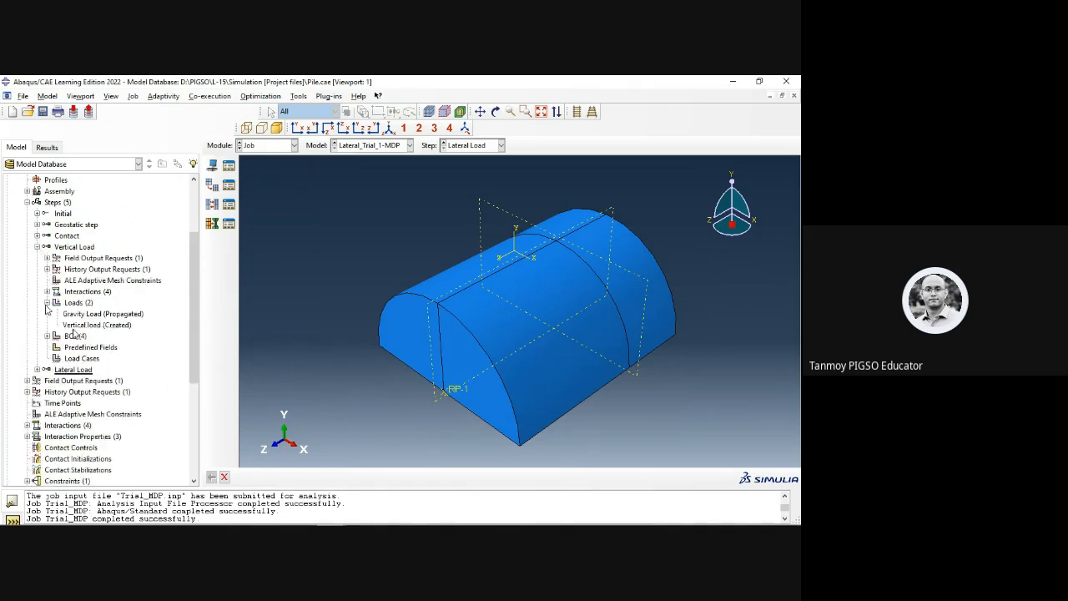
pyautogui.doubleClick(75, 325)
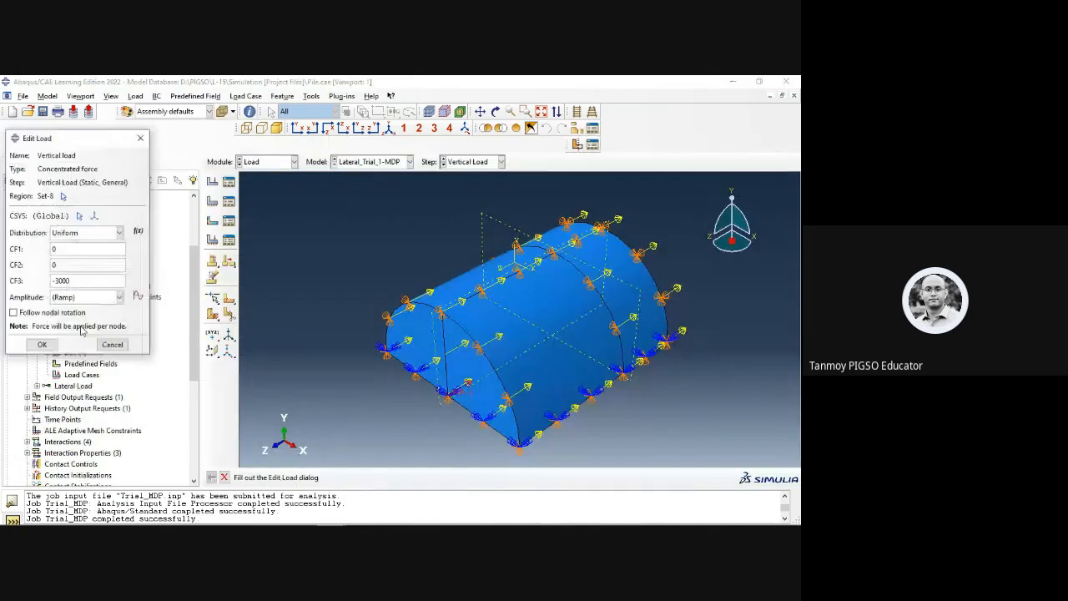
pyautogui.moveTo(84, 281); pyautogui.dragTo(53, 281)
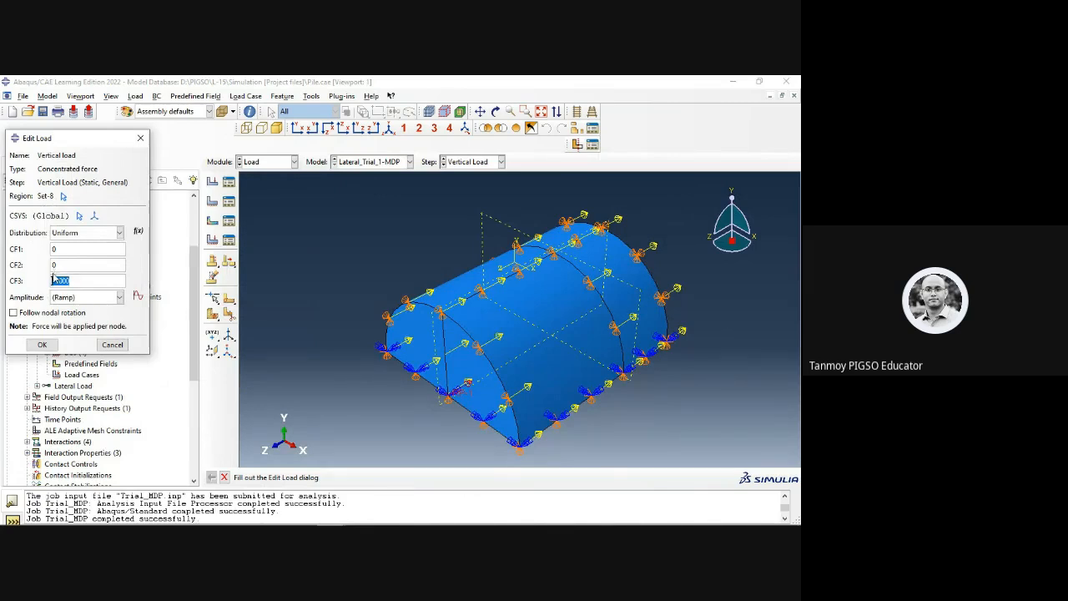
pyautogui.click(43, 344)
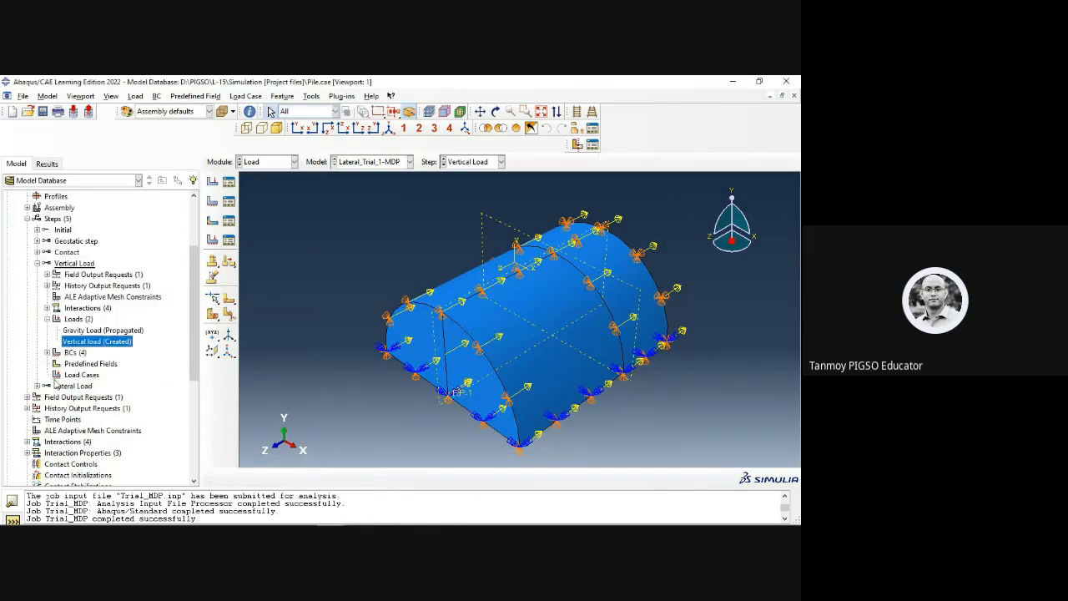
# Step: Review the Lateral load's CF1 force component in the Lateral Load step and accept the load definition
pyautogui.click(37, 385)
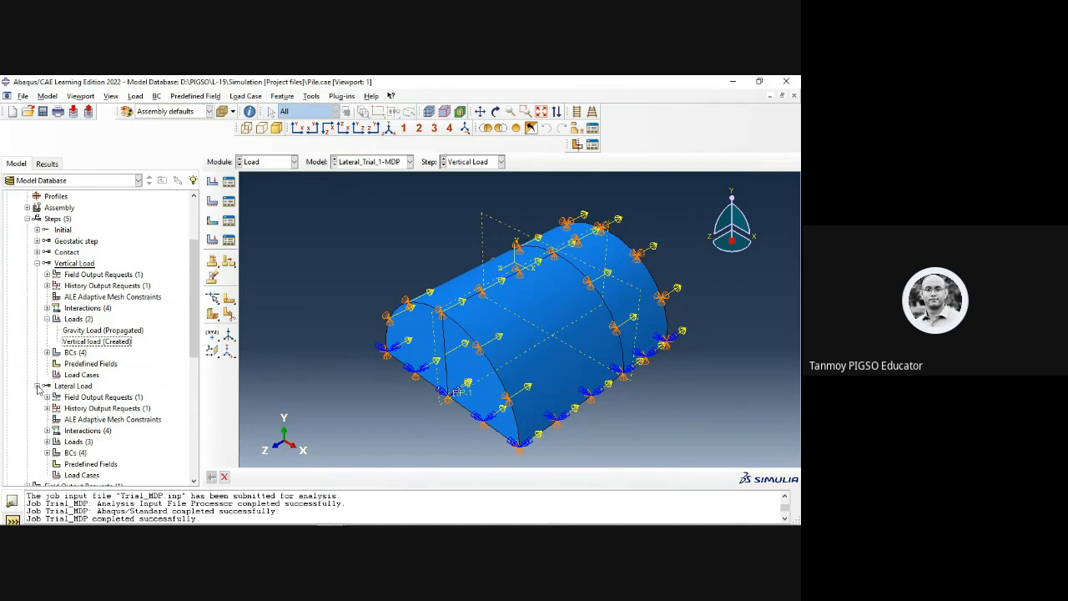
pyautogui.click(48, 442)
pyautogui.scroll(-2, 83, 417)
pyautogui.click(96, 397)
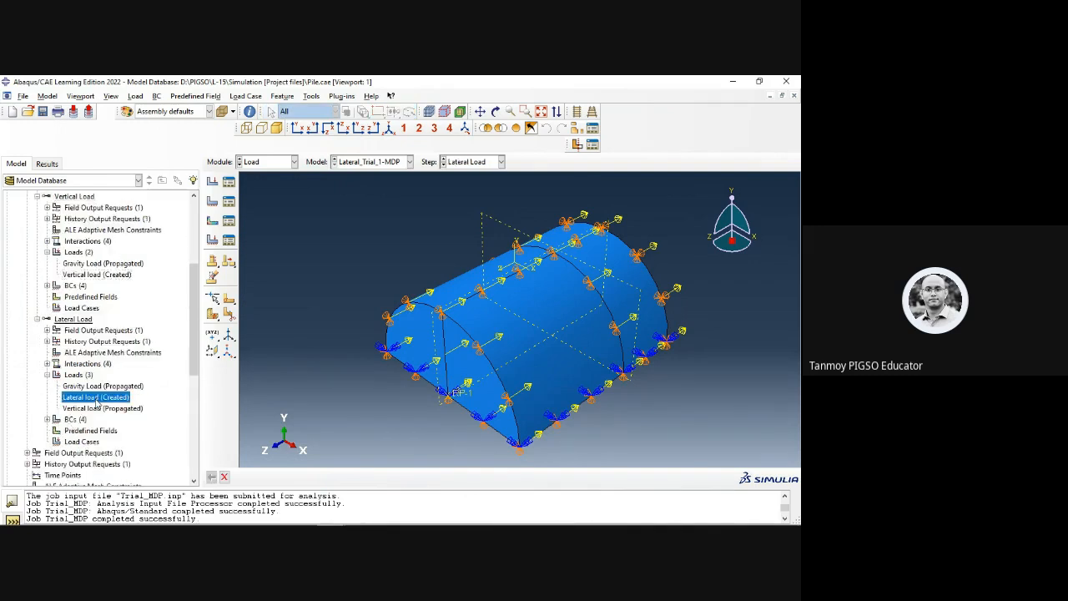
pyautogui.doubleClick(97, 399)
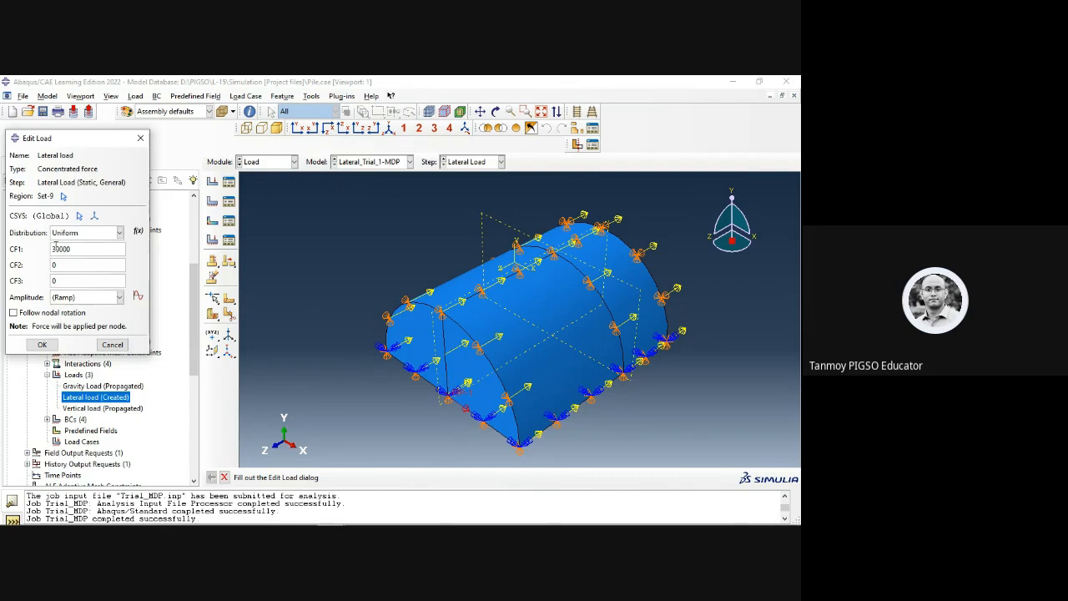
pyautogui.moveTo(53, 249); pyautogui.dragTo(71, 249)
pyautogui.click(84, 250)
pyautogui.click(40, 344)
# Step: Resubmit the Trial_MDP job, overwriting its existing job files, and monitor the run until it finishes
pyautogui.scroll(-6, 167, 392)
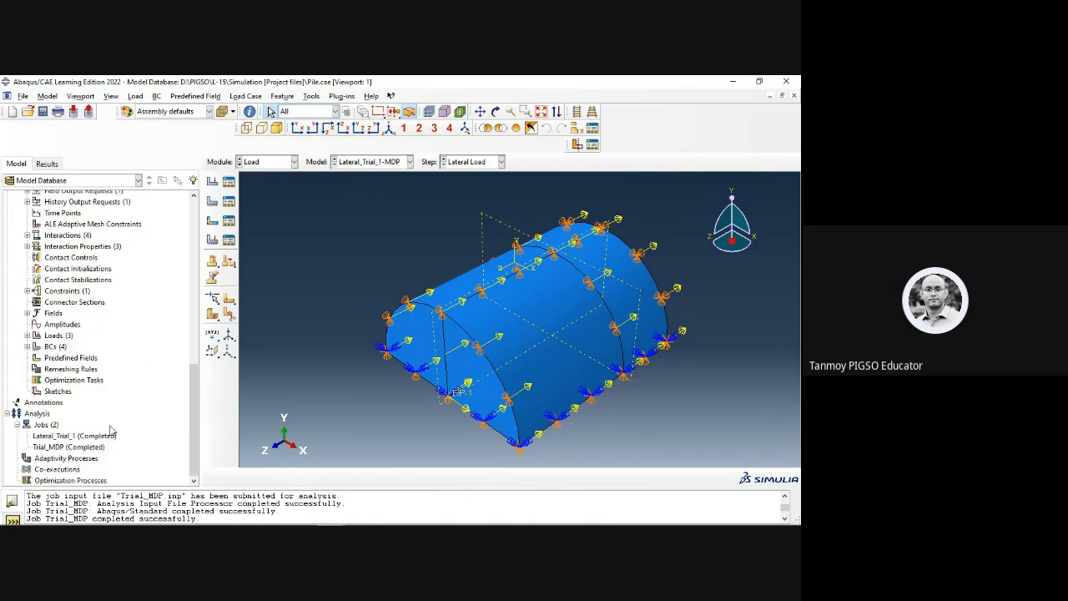
pyautogui.rightClick(93, 449)
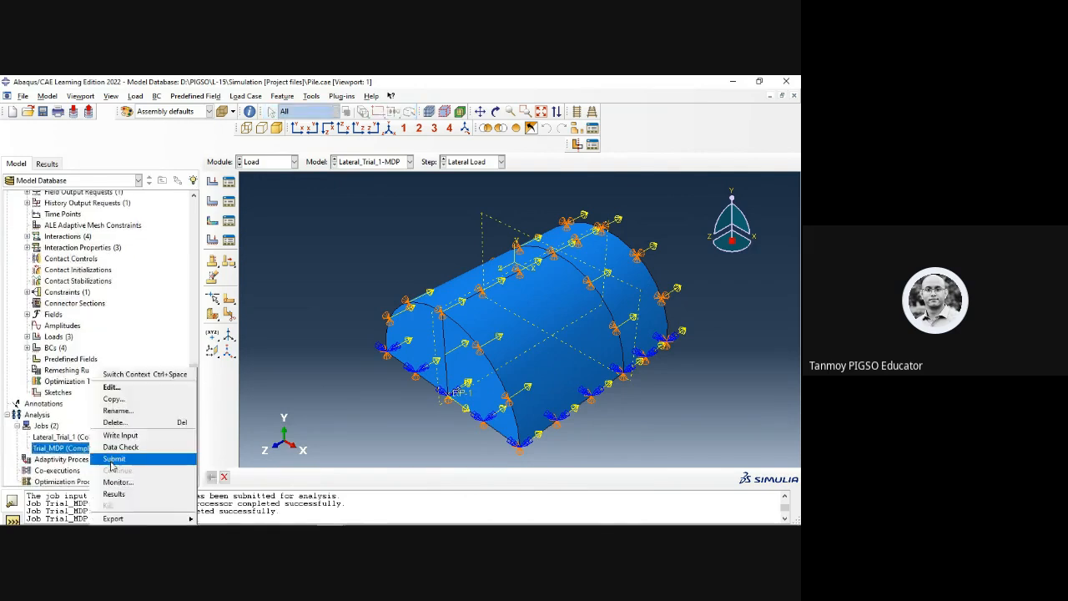
pyautogui.click(111, 459)
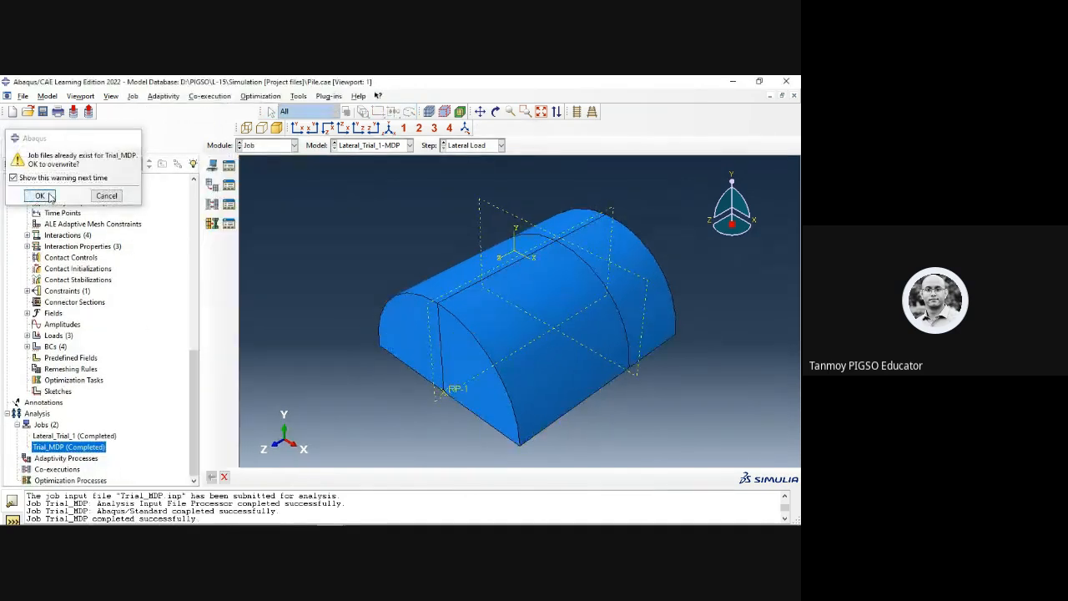
pyautogui.click(50, 196)
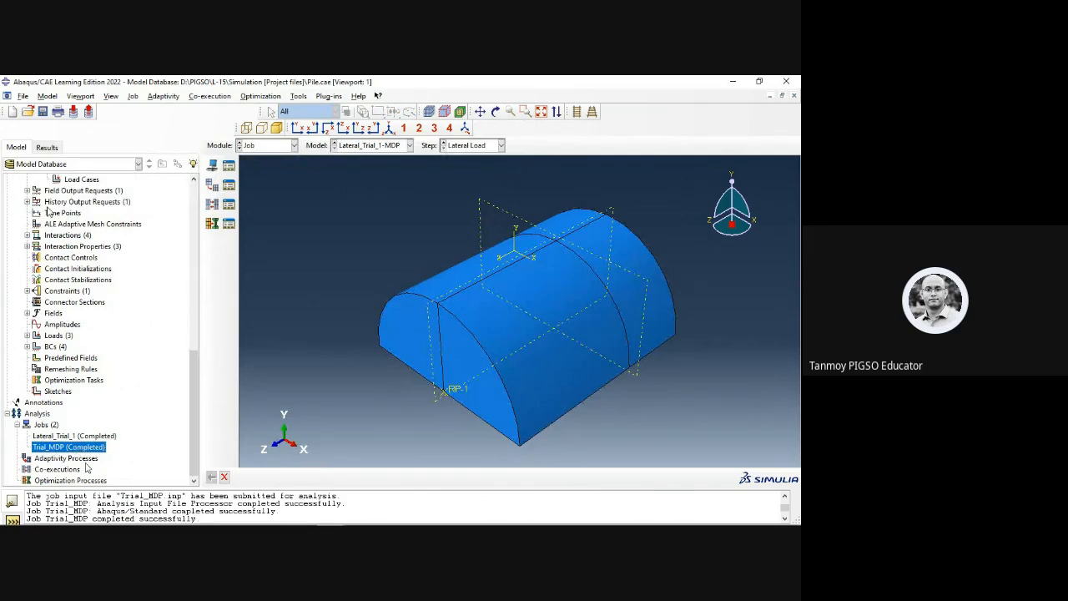
pyautogui.rightClick(95, 450)
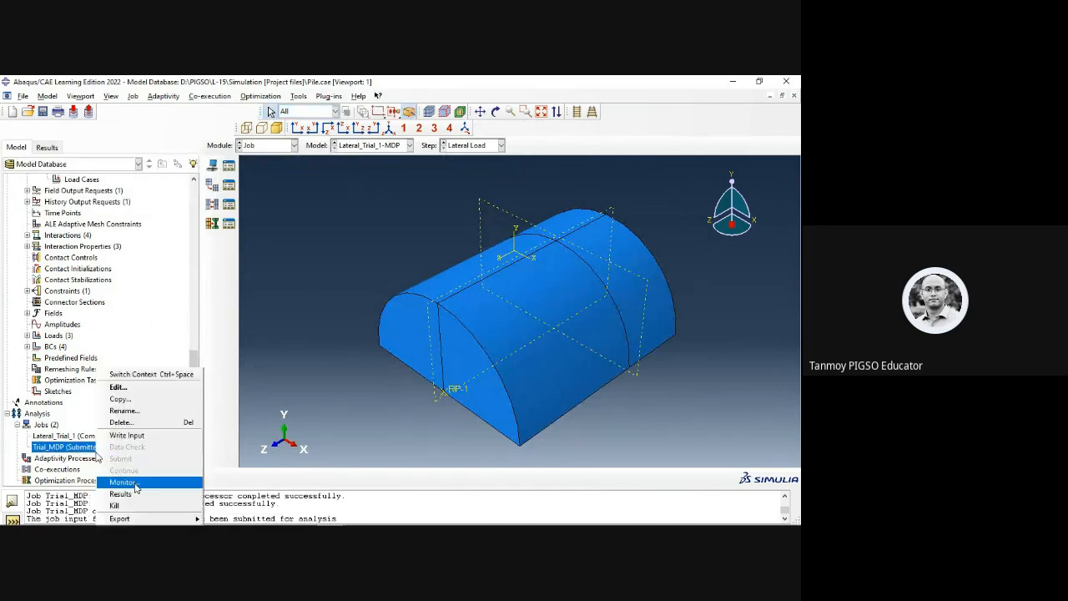
pyautogui.click(123, 483)
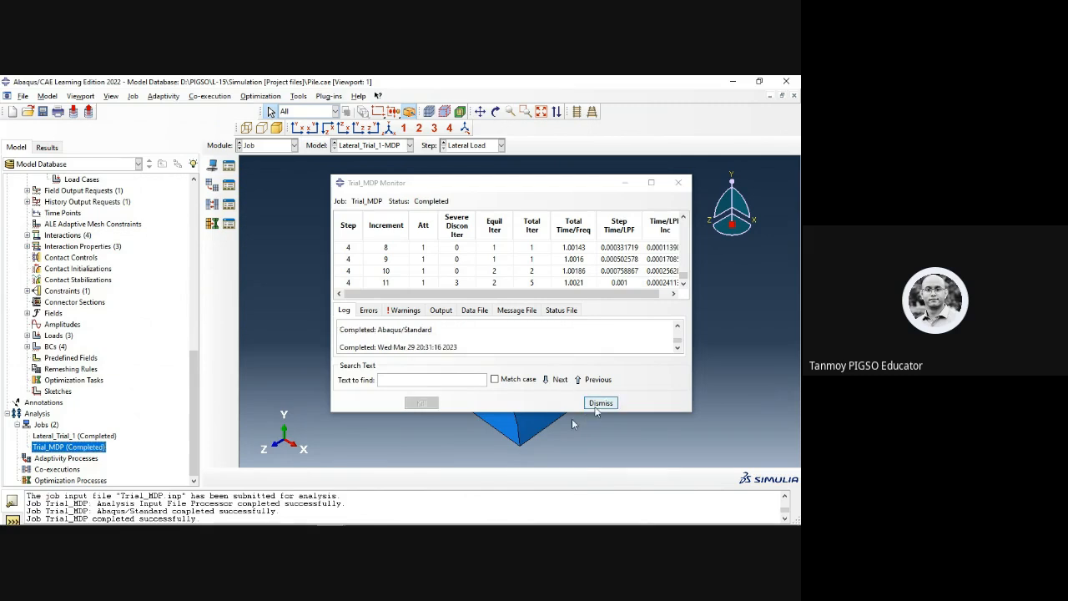
pyautogui.click(592, 403)
# Step: Open the Trial_MDP results and plot the deformed shape, viewed toward the cut symmetry face and pile head
pyautogui.rightClick(107, 447)
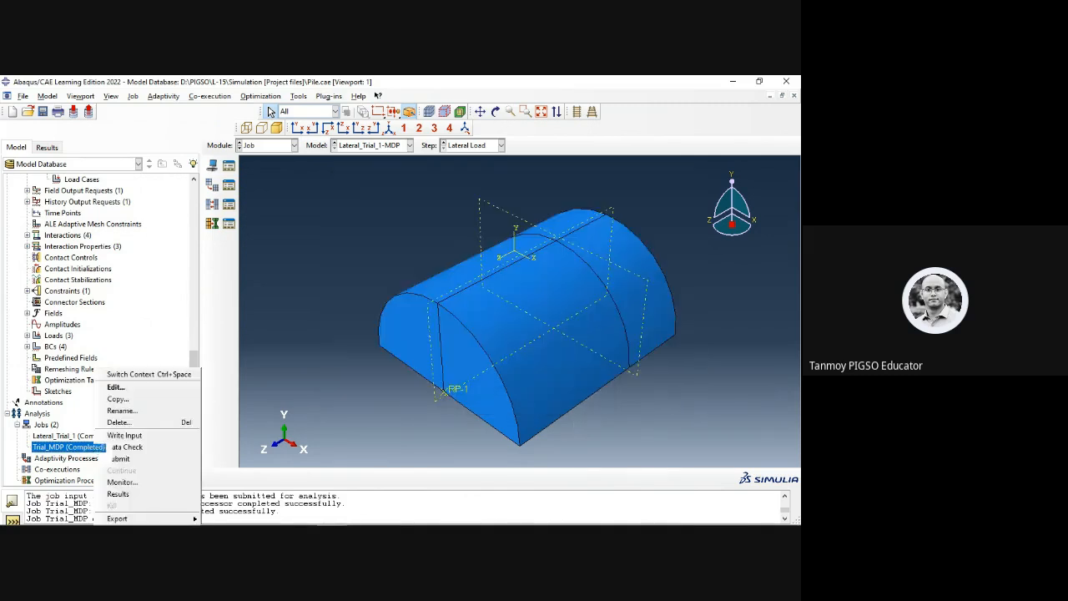
pyautogui.click(138, 495)
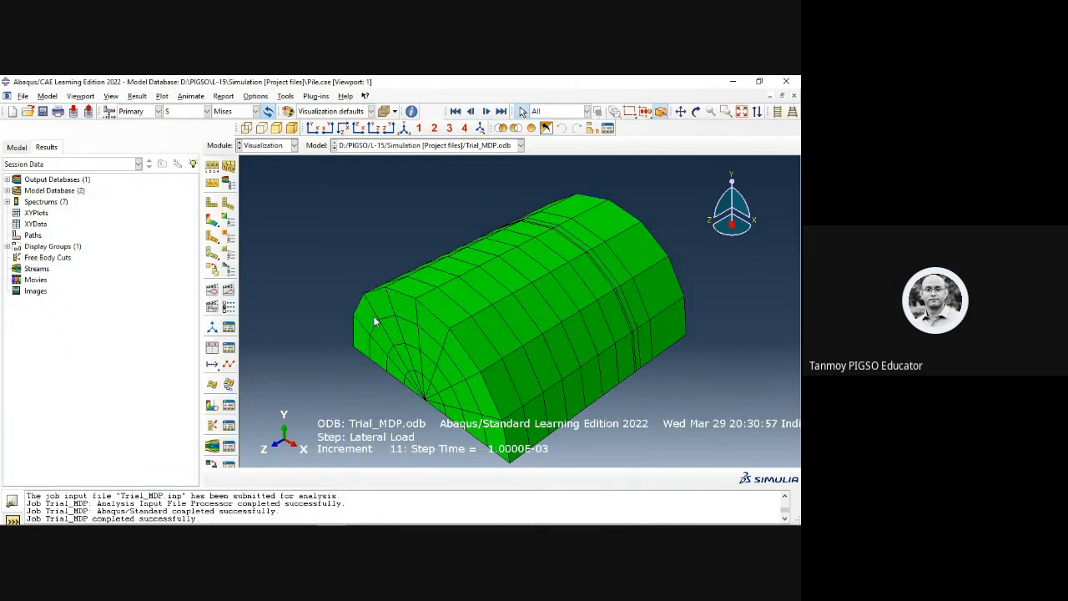
pyautogui.keyDown('ctrl'); pyautogui.keyDown('alt'); pyautogui.moveTo(423, 375); pyautogui.dragTo(579, 279); pyautogui.keyUp('alt'); pyautogui.keyUp('ctrl')
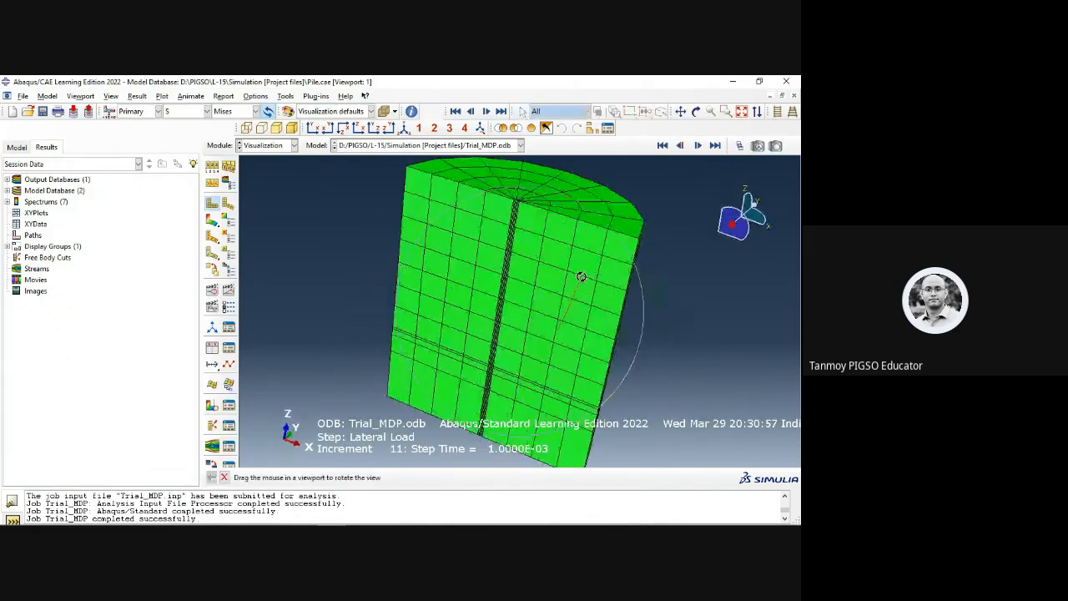
pyautogui.scroll(-4, 502, 181)
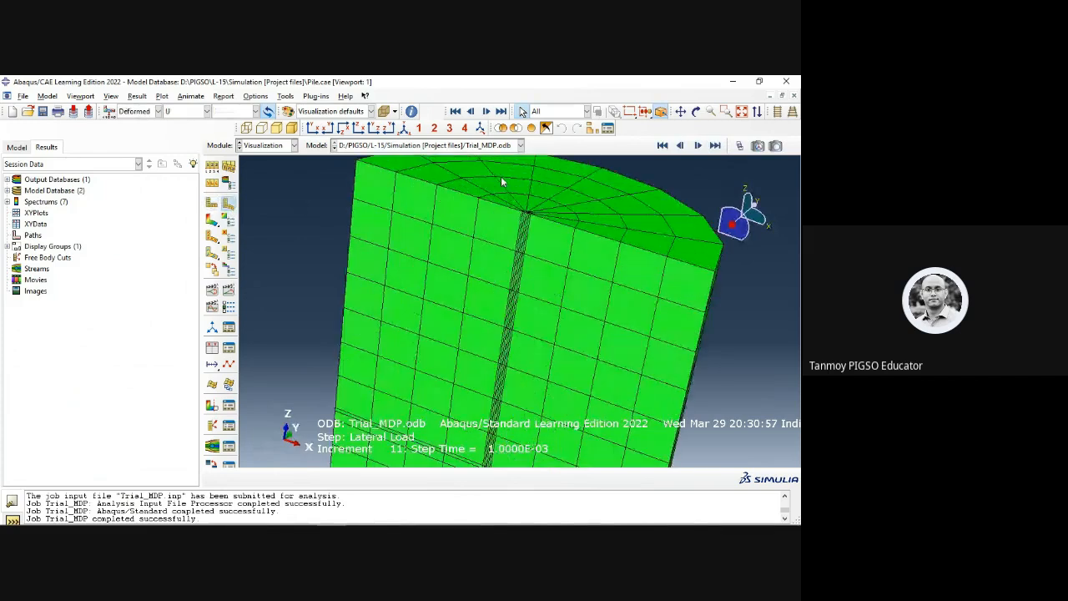
# Step: Set a uniform deformation scale factor of 50 and inspect the deformed mesh around the pile head
pyautogui.click(212, 167)
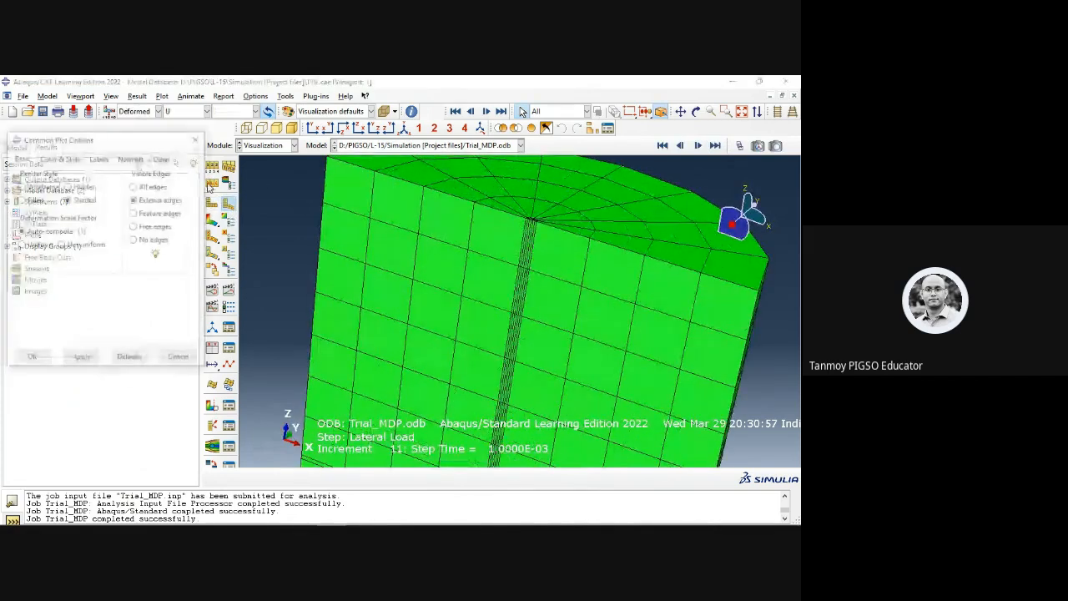
pyautogui.click(34, 243)
pyautogui.doubleClick(61, 261)
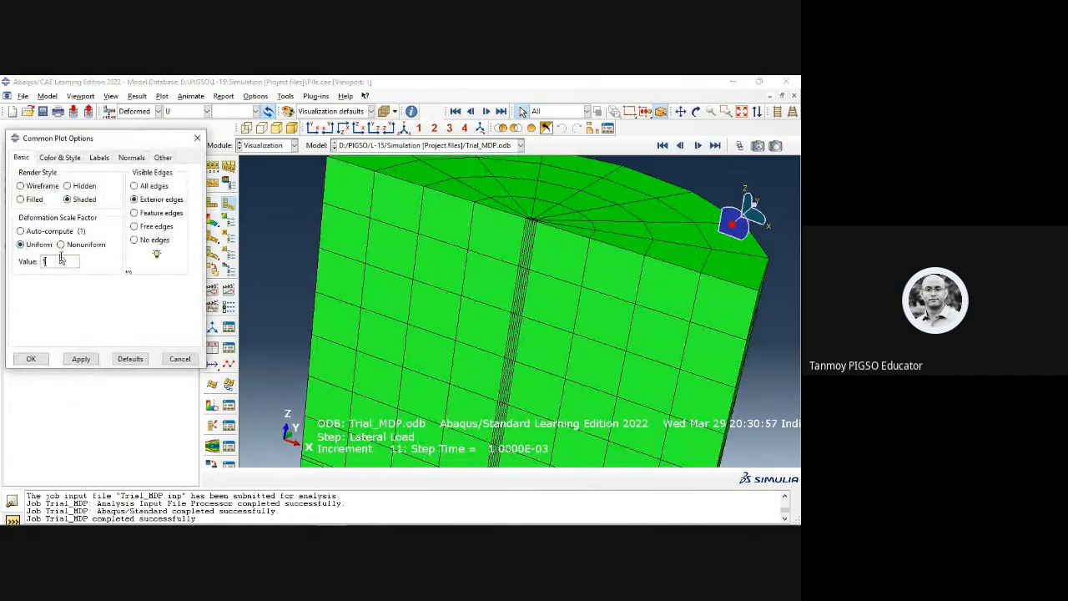
pyautogui.write('50')
pyautogui.click(81, 358)
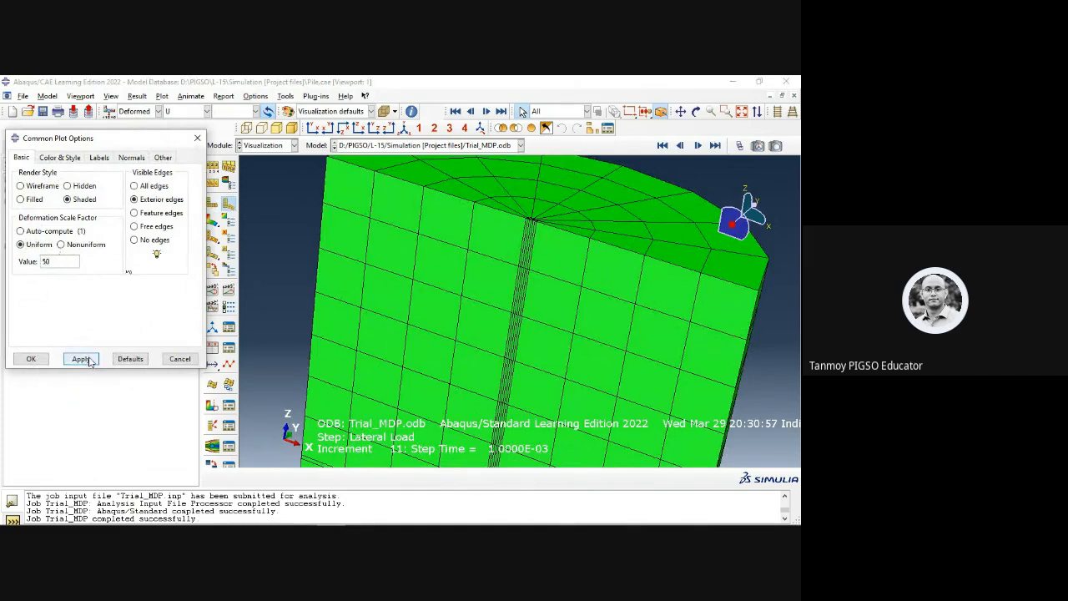
pyautogui.click(29, 359)
pyautogui.scroll(4, 502, 195)
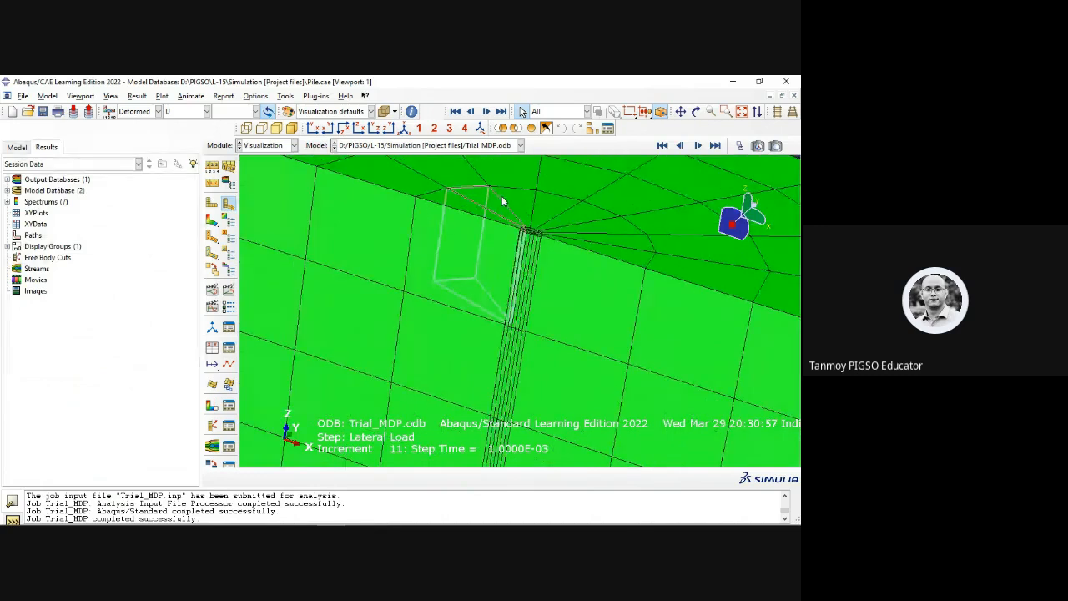
pyautogui.scroll(4, 430, 214)
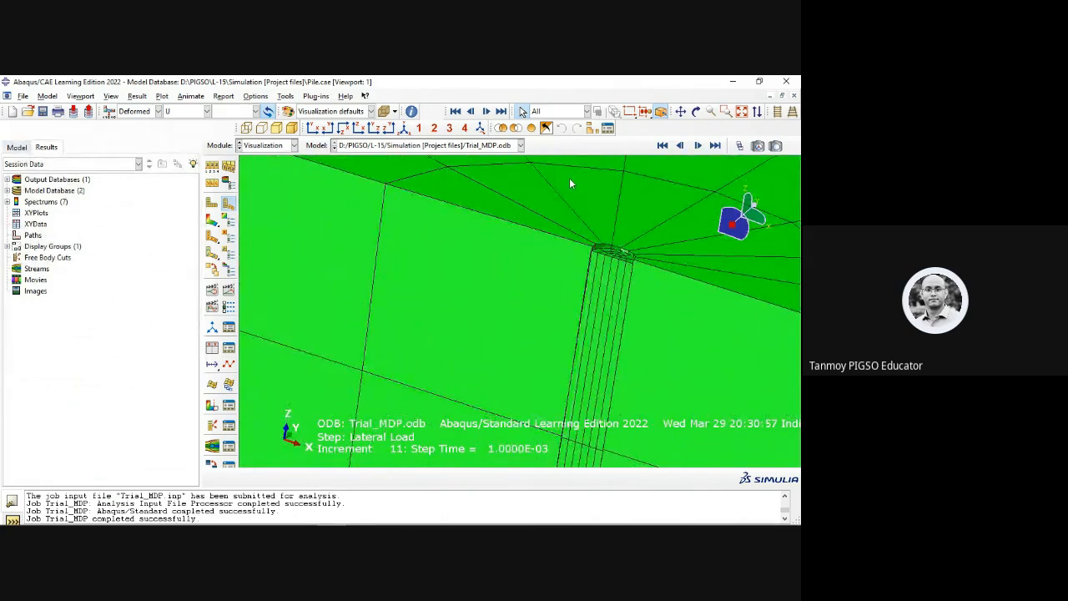
pyautogui.scroll(3, 570, 182)
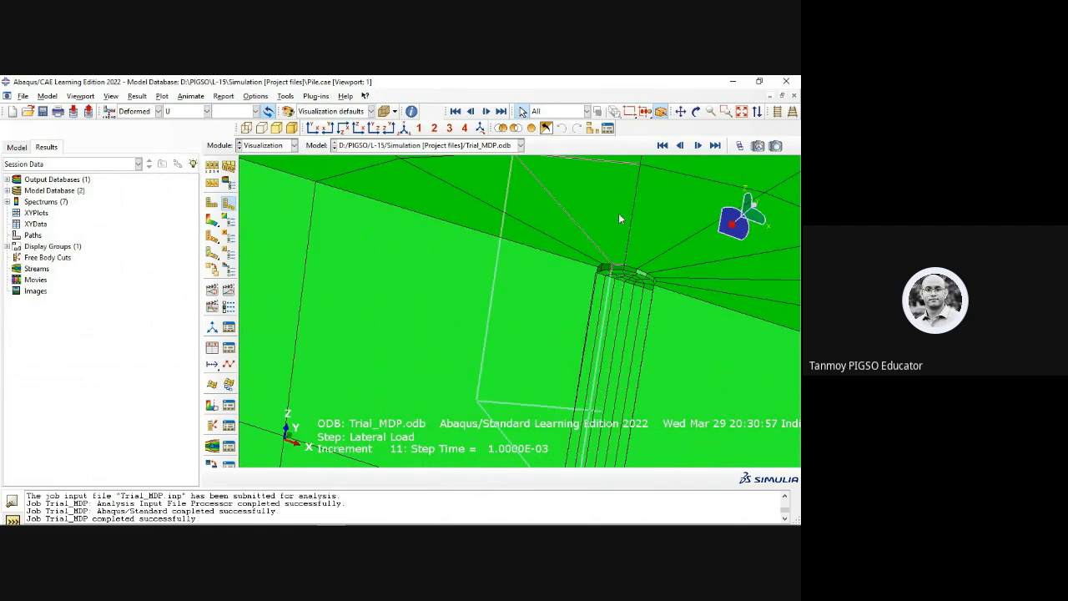
# Step: Plot contours of the plastic strain magnitude PEMAG on the deformed model
pyautogui.click(214, 357)
pyautogui.click(103, 456)
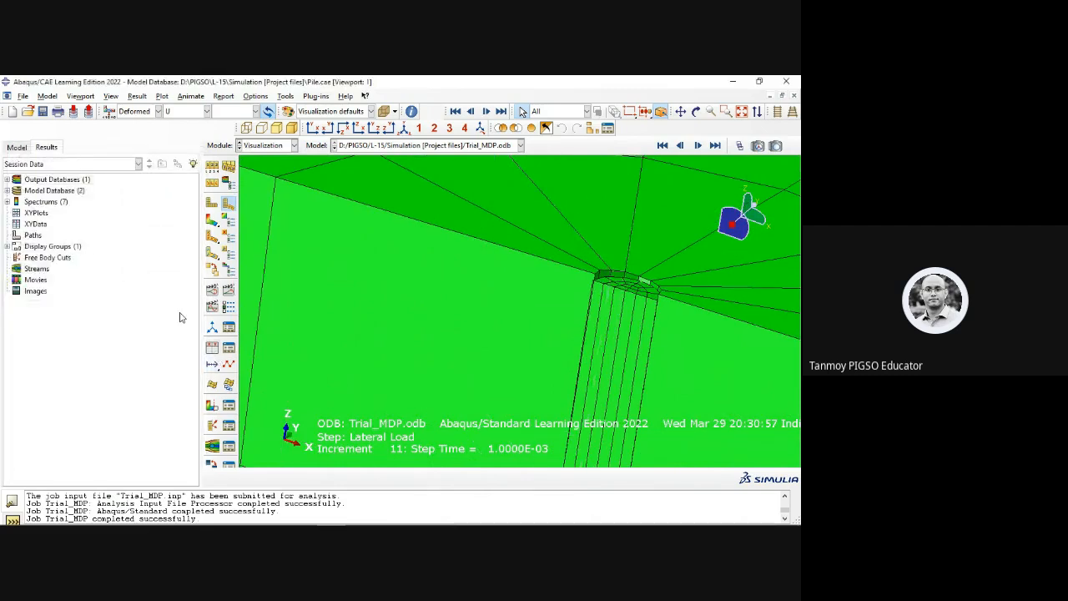
pyautogui.click(215, 218)
pyautogui.click(179, 111)
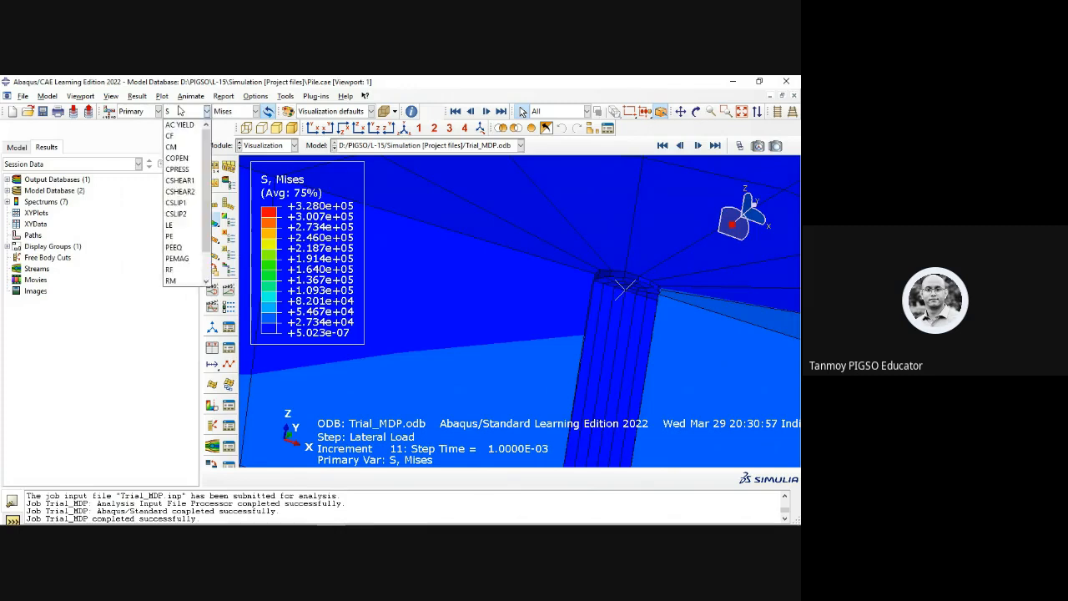
pyautogui.click(177, 258)
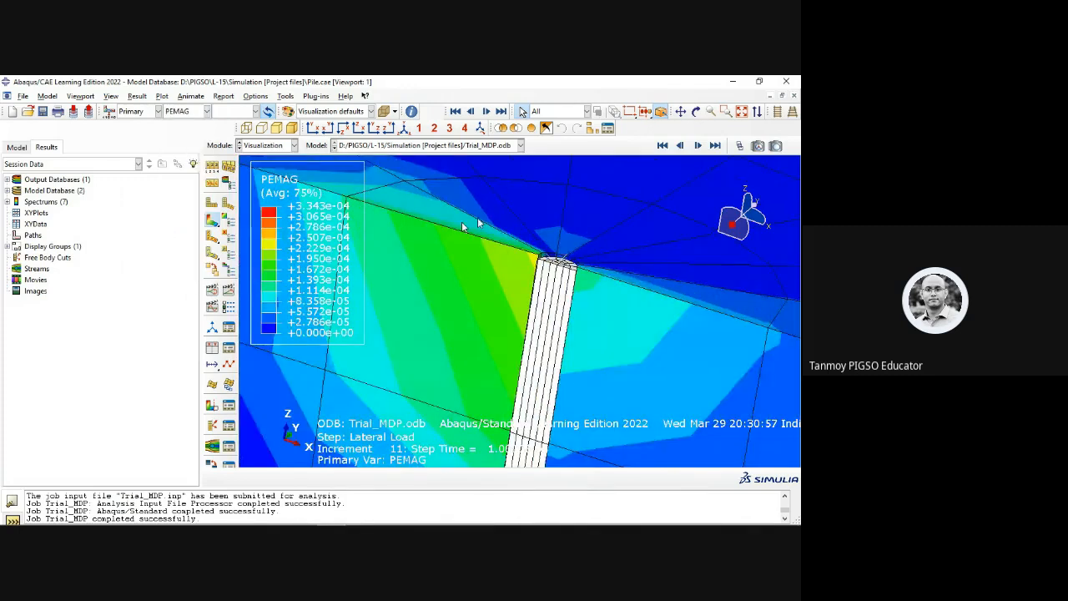
# Step: Examine the PEMAG contour distribution in the soil around the pile head and along the pile down to its tip
pyautogui.scroll(5, 478, 224)
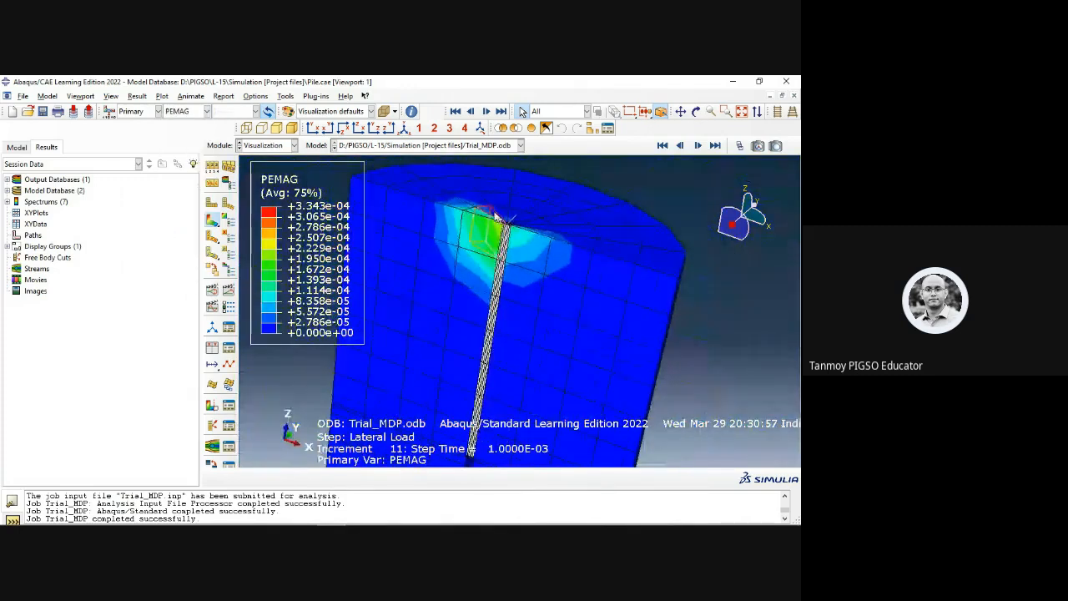
pyautogui.scroll(-1, 423, 216)
pyautogui.scroll(5, 613, 250)
pyautogui.scroll(-2, 553, 404)
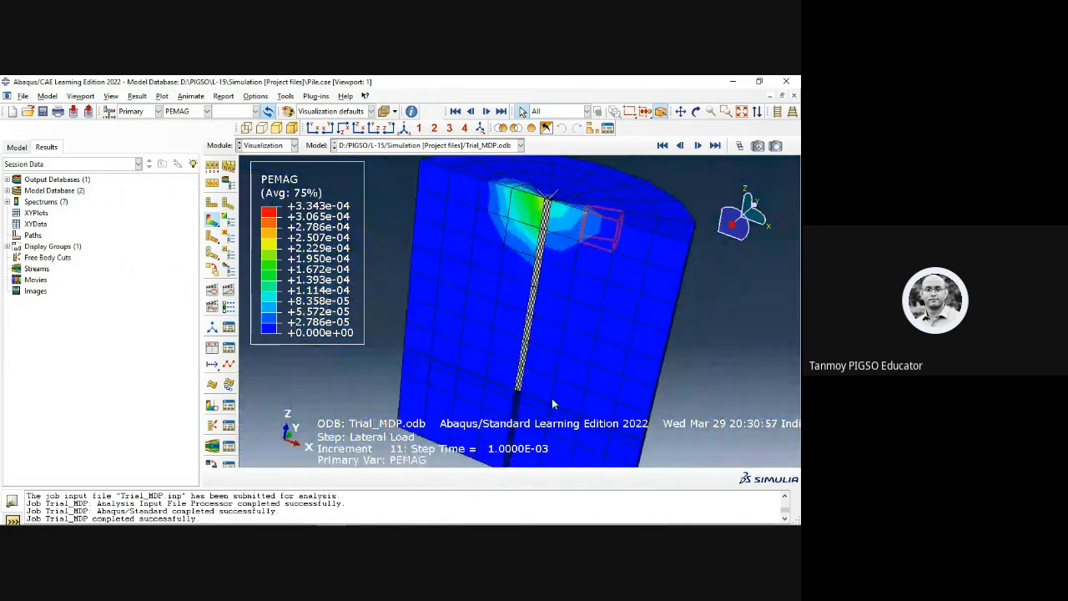
pyautogui.scroll(-4, 552, 404)
pyautogui.scroll(2, 506, 386)
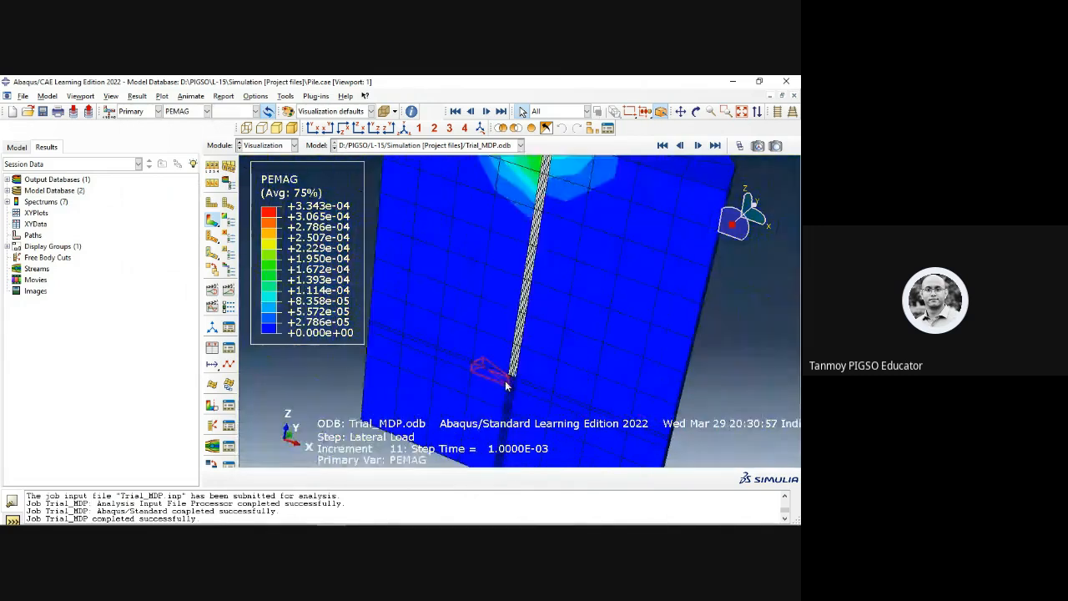
pyautogui.scroll(3, 506, 386)
pyautogui.scroll(-5, 536, 209)
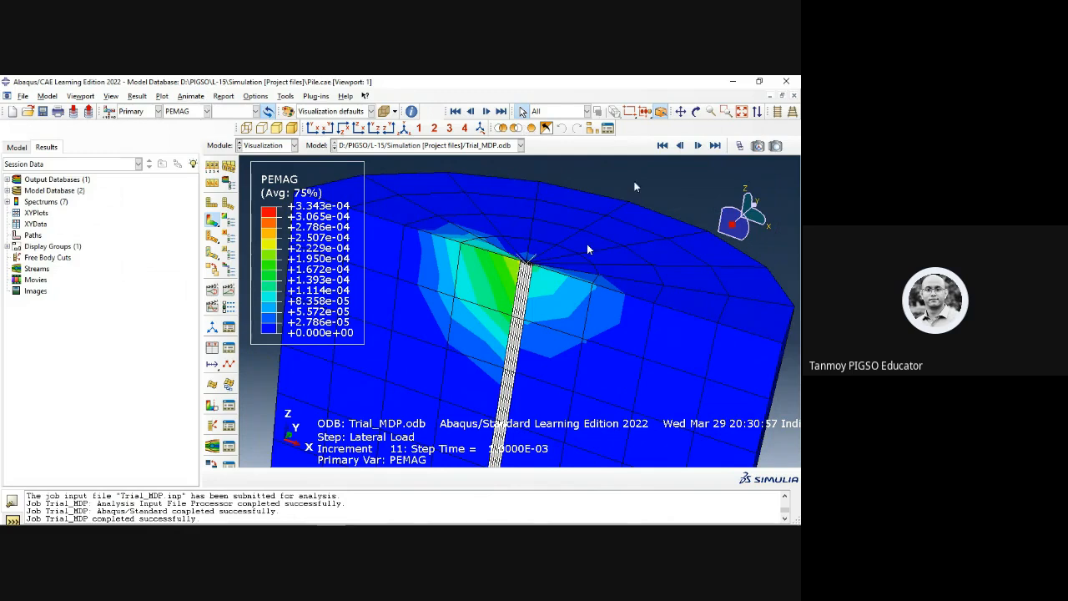
# Step: Return to the model tree of Lateral_Trial_1-MDP and save the model database
pyautogui.click(8, 148)
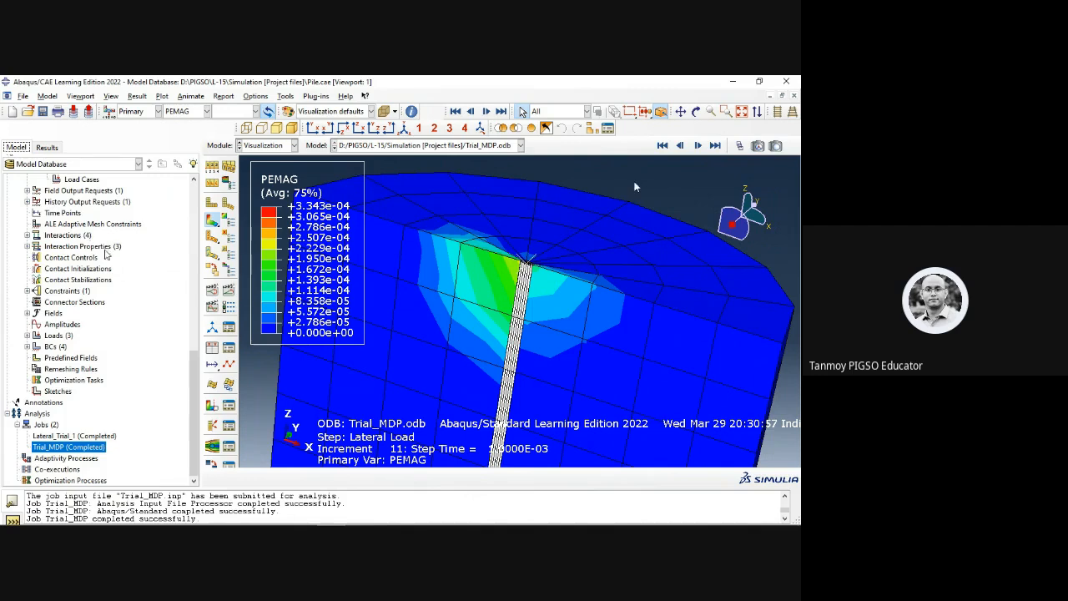
pyautogui.scroll(5, 106, 404)
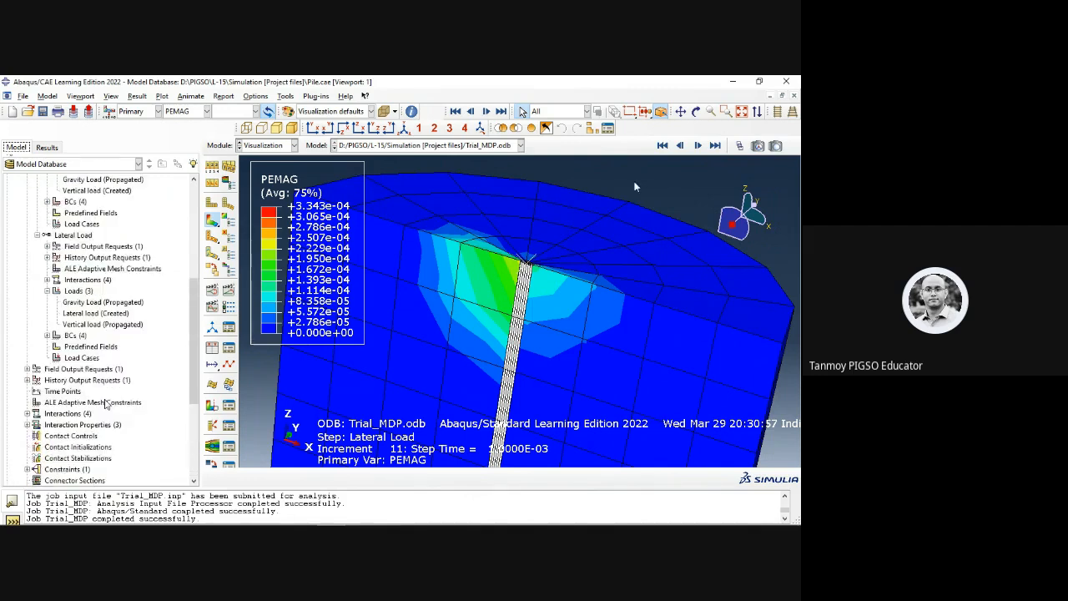
pyautogui.scroll(6, 106, 404)
pyautogui.click(42, 112)
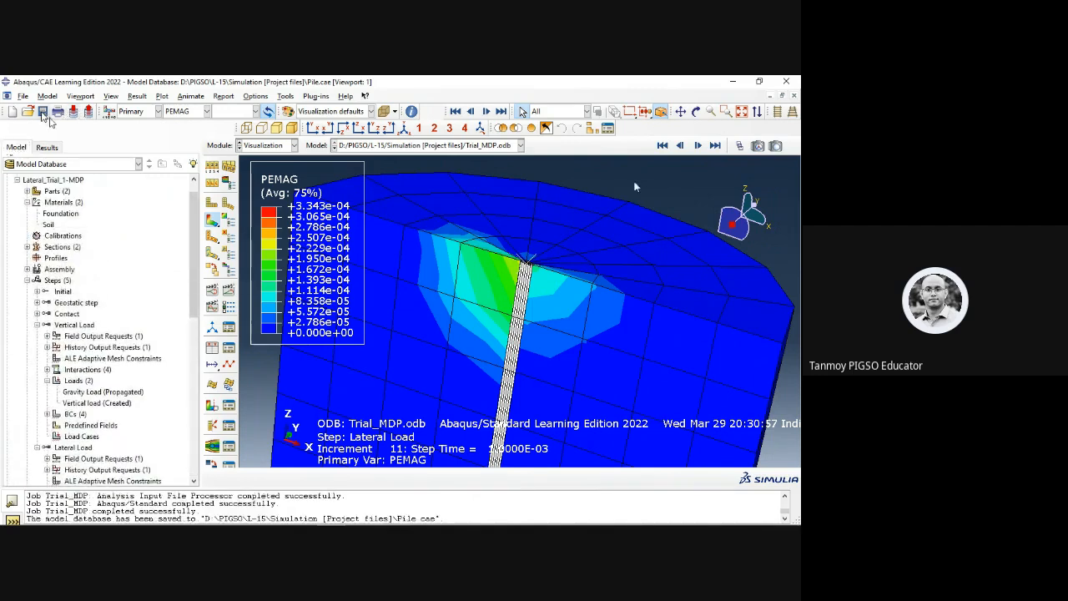
# Step: Switch to Foxit PDF Reader and skim DAI.pdf on the modified cam-clay model from its title page to the numerical simulation section
pyautogui.moveTo(264, 518)
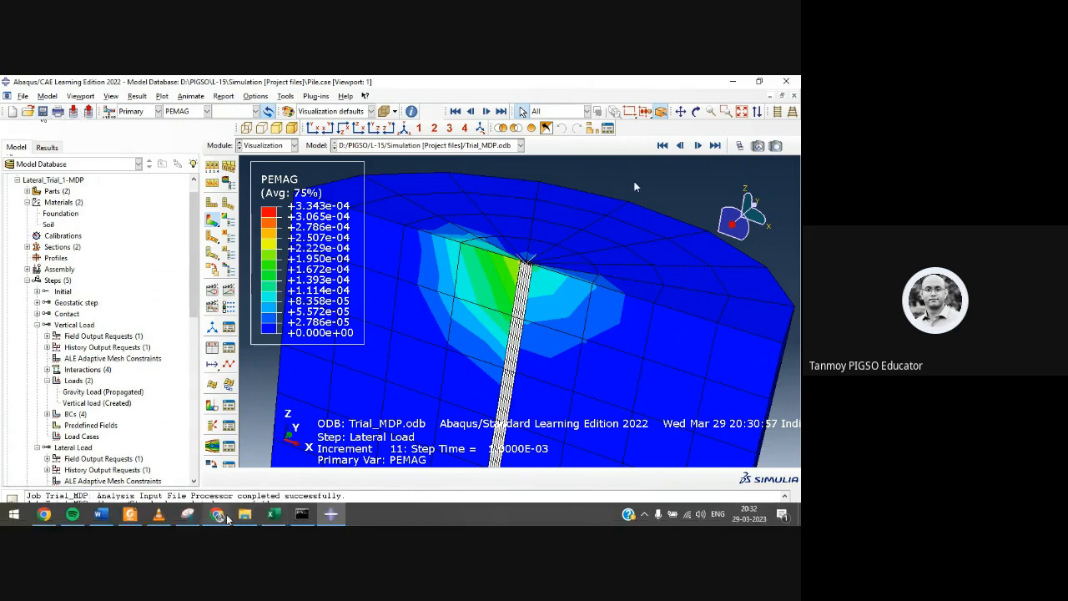
pyautogui.click(135, 516)
pyautogui.scroll(10, 797, 288)
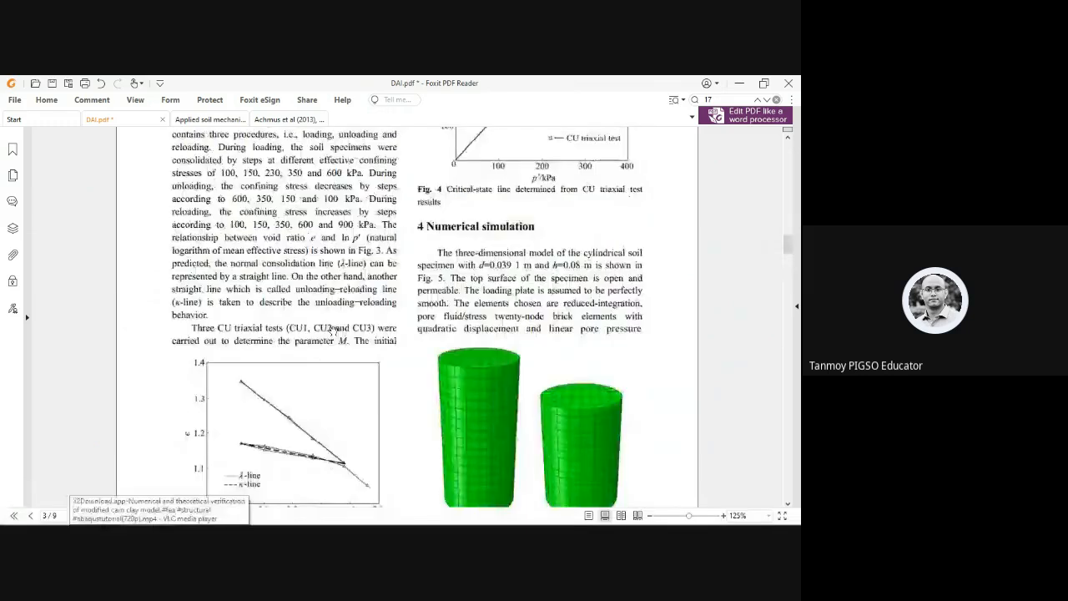
pyautogui.moveTo(787, 242); pyautogui.dragTo(787, 161)
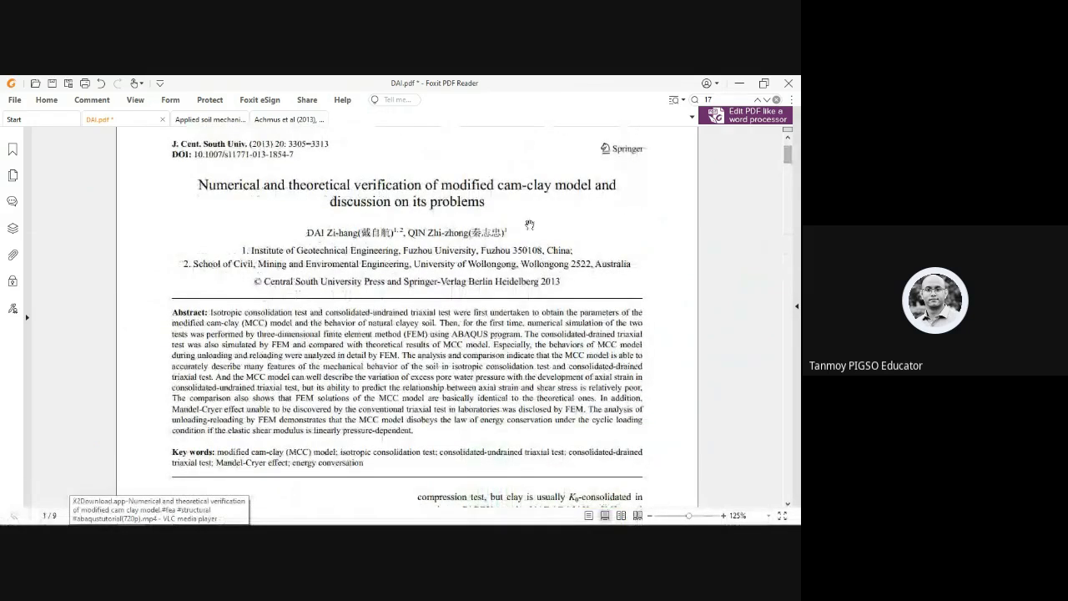
pyautogui.scroll(-3, 510, 268)
pyautogui.scroll(-20, 511, 268)
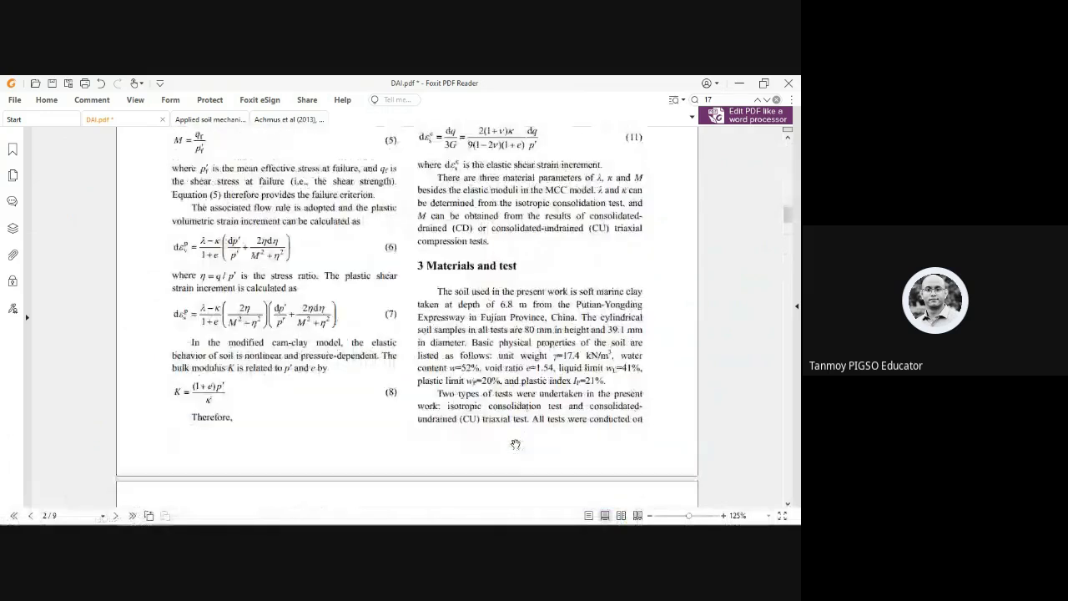
pyautogui.scroll(-1, 516, 443)
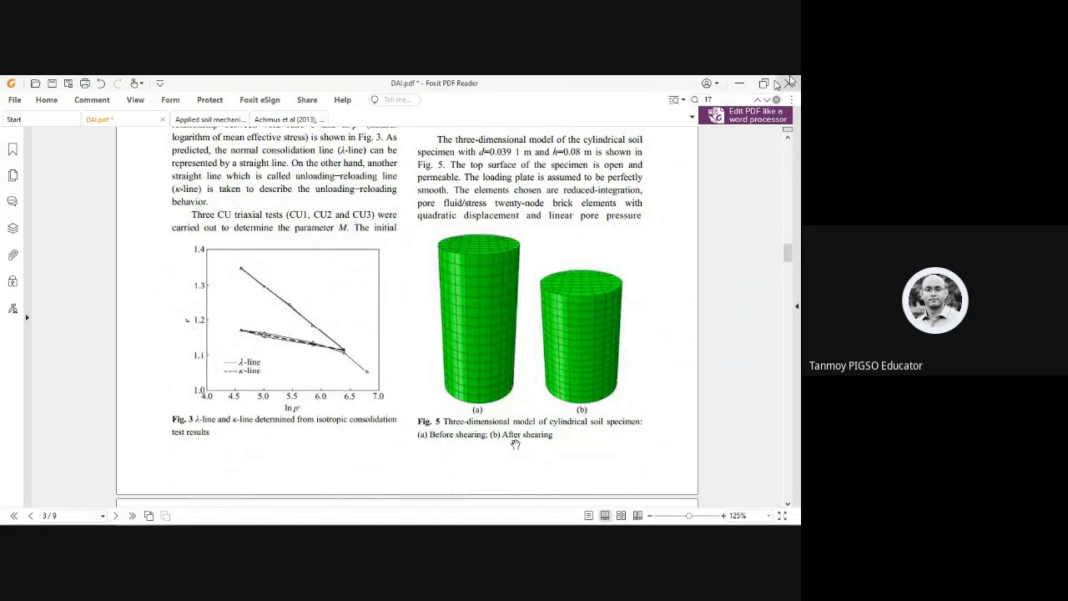
pyautogui.click(741, 83)
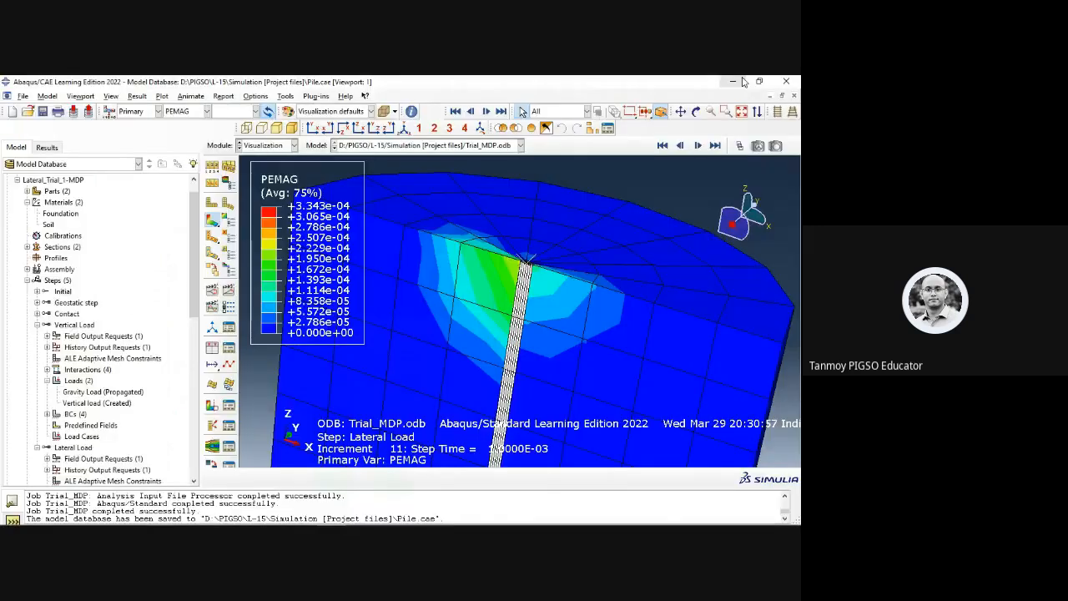
# Step: Switch to the Word document of Modified Drucker-Prager model parameters and review its soil parameter and hardening tables
pyautogui.click(734, 82)
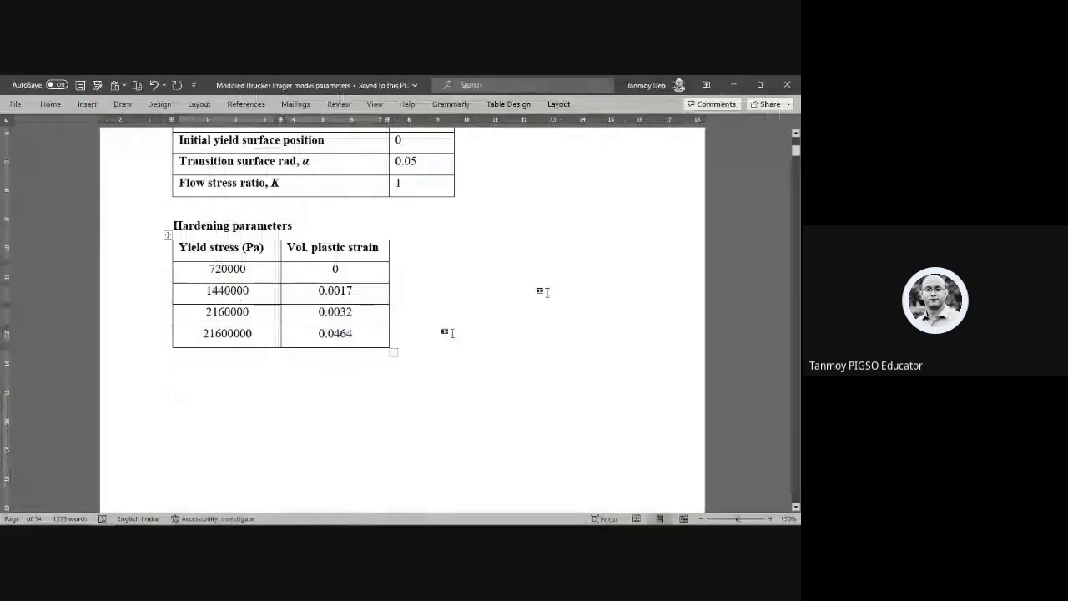
pyautogui.scroll(4, 449, 332)
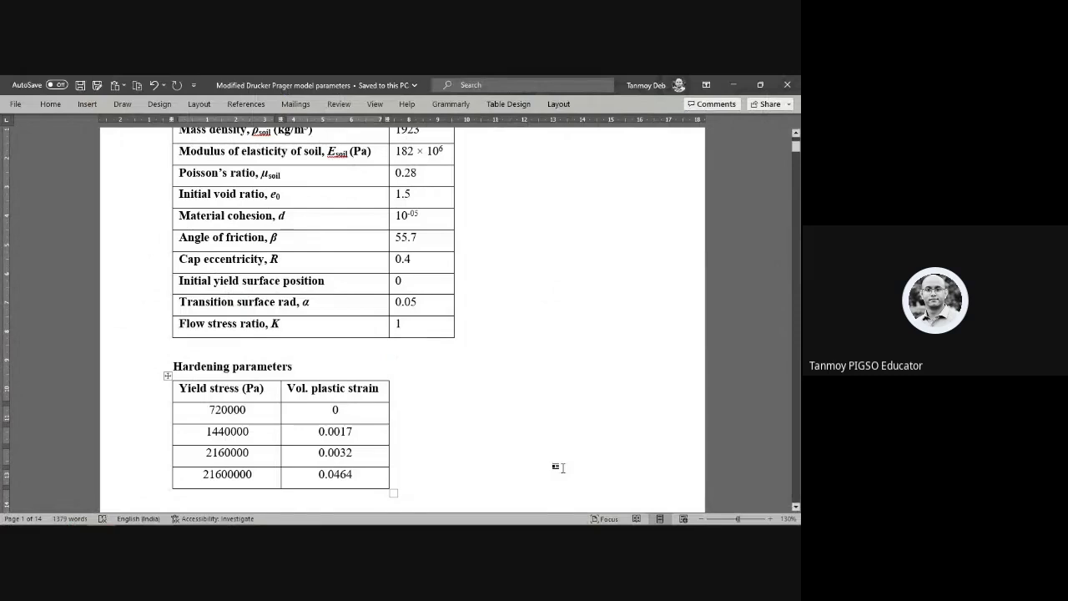
pyautogui.scroll(-10, 562, 468)
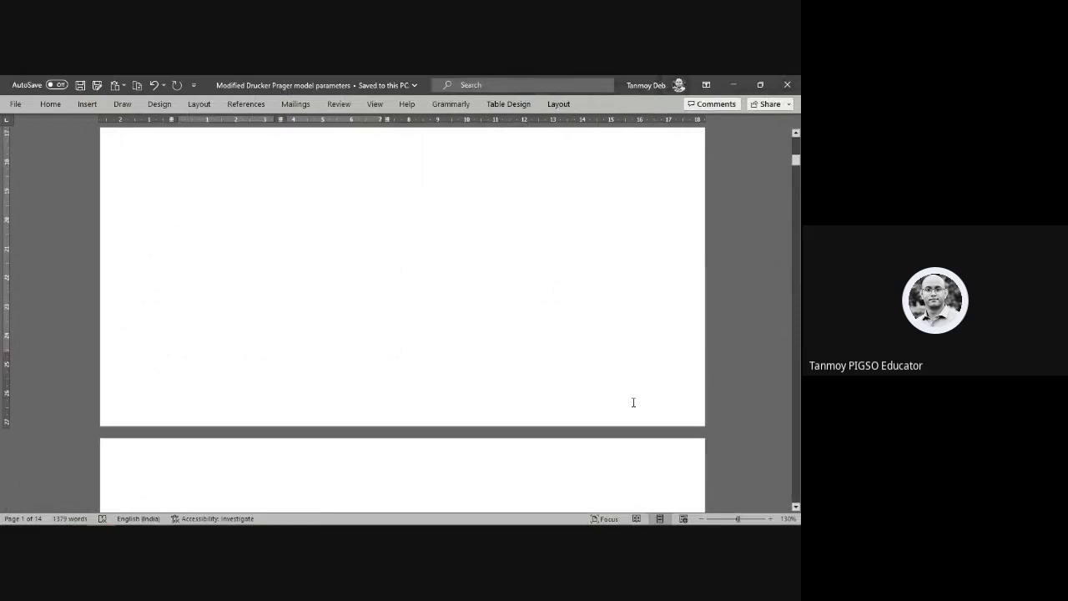
pyautogui.scroll(8, 575, 375)
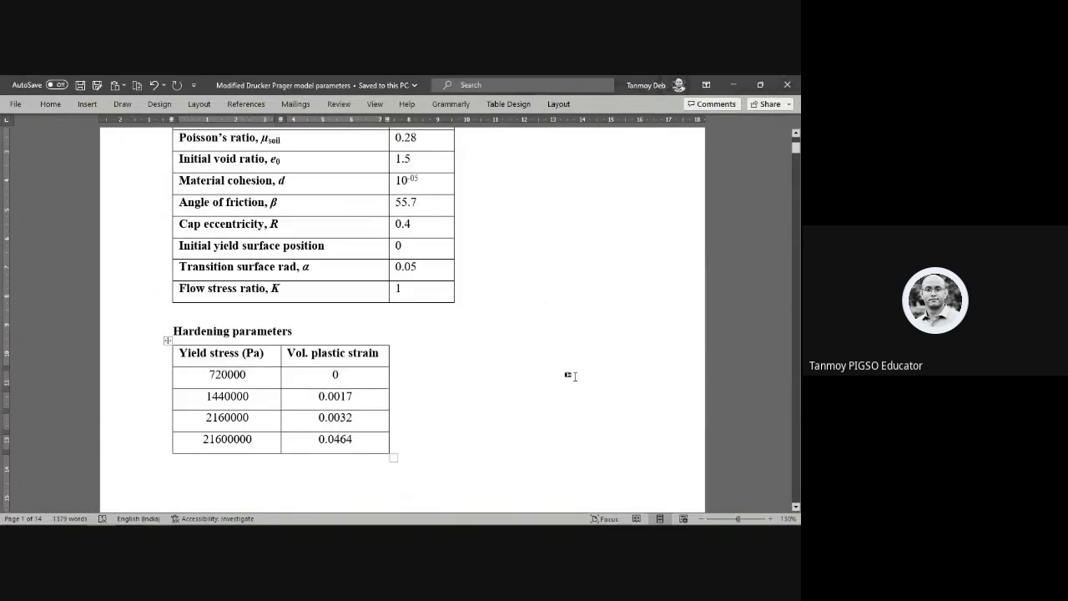
pyautogui.scroll(3, 571, 376)
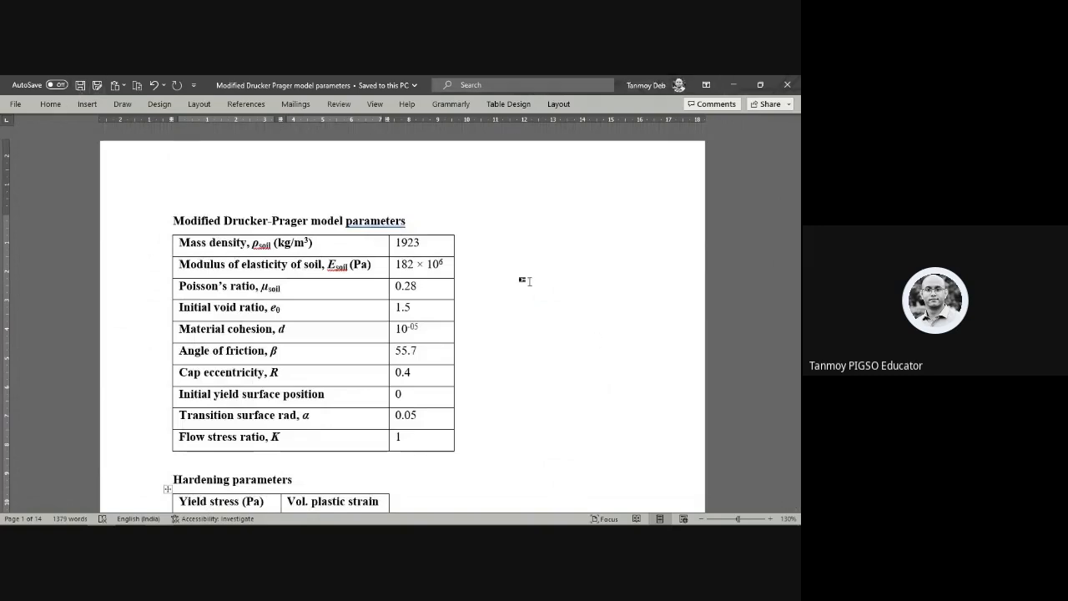
pyautogui.click(736, 85)
# Step: Clear the remaining console and Simulation [Project files] folder windows, and stop presenting the screen in the Google Meet call
pyautogui.click(593, 111)
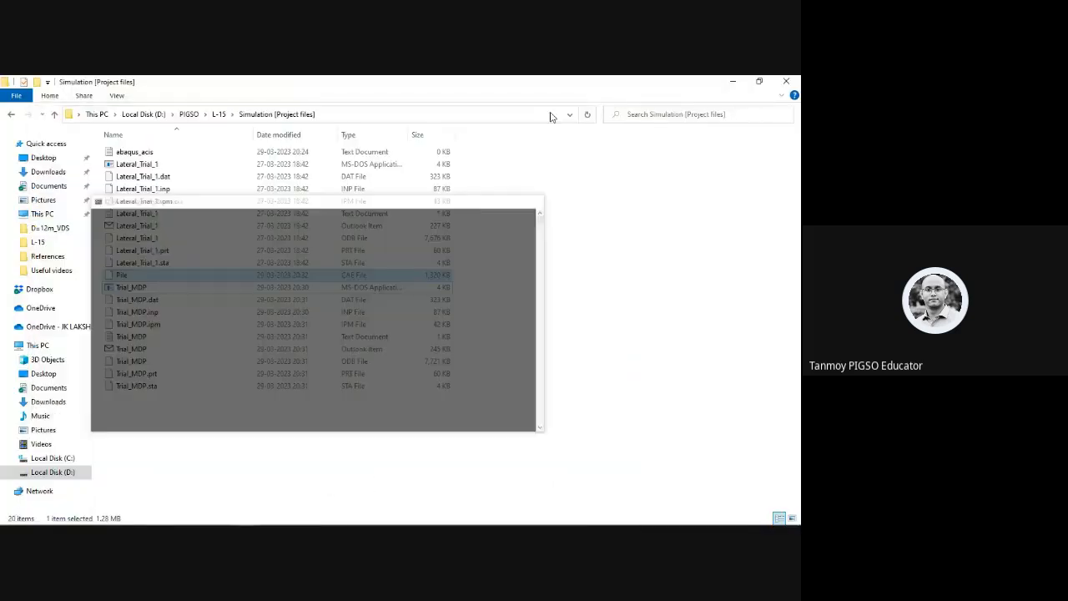
pyautogui.click(759, 81)
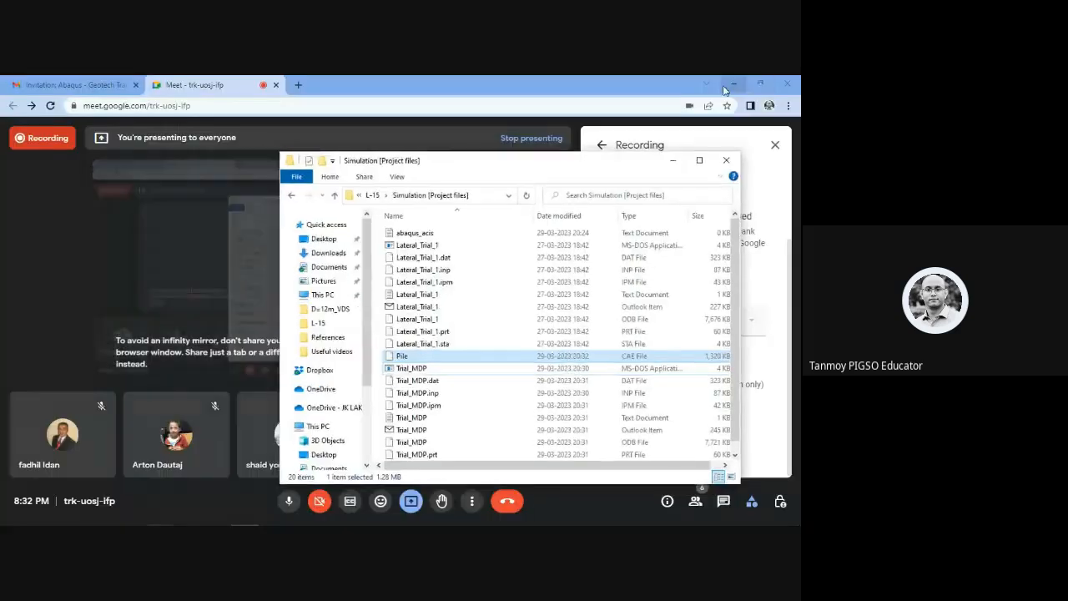
pyautogui.click(671, 163)
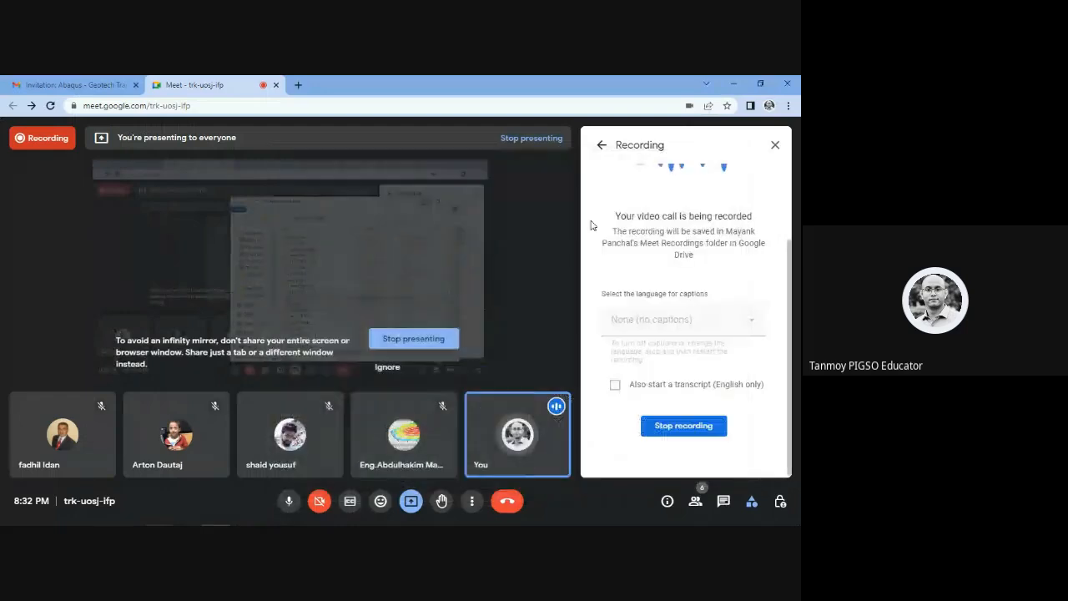
pyautogui.click(429, 345)
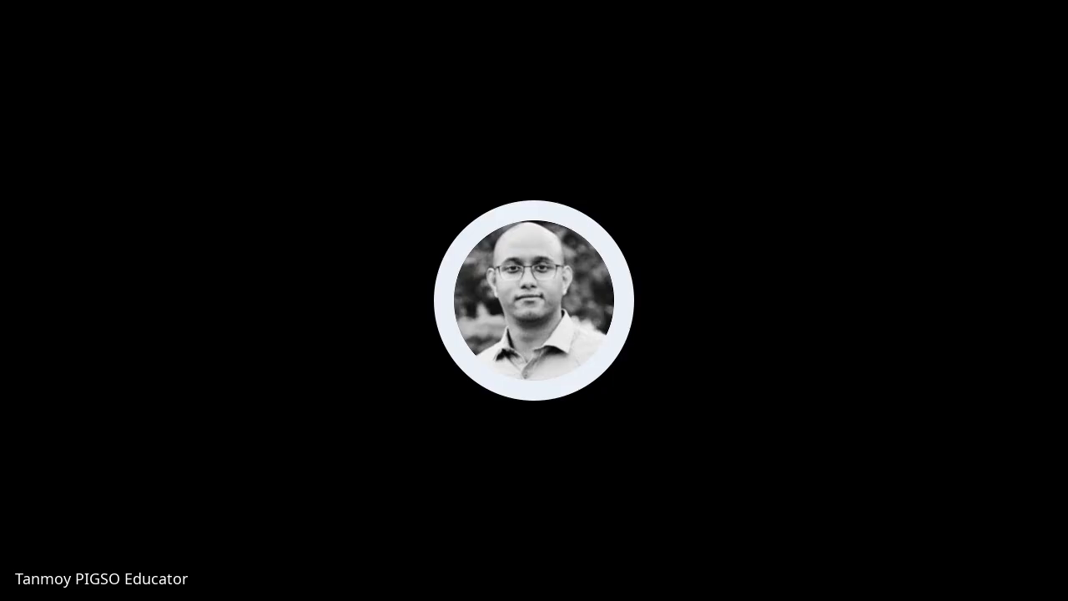